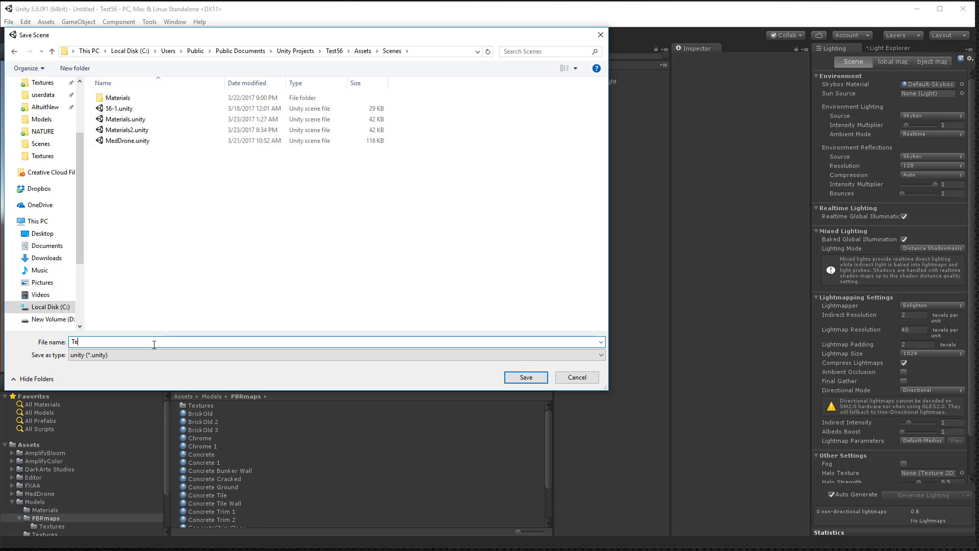
Step: Save the new scene as TestMaterialsForYoutube in the project's Scenes folder
text(ialsForYoutube)
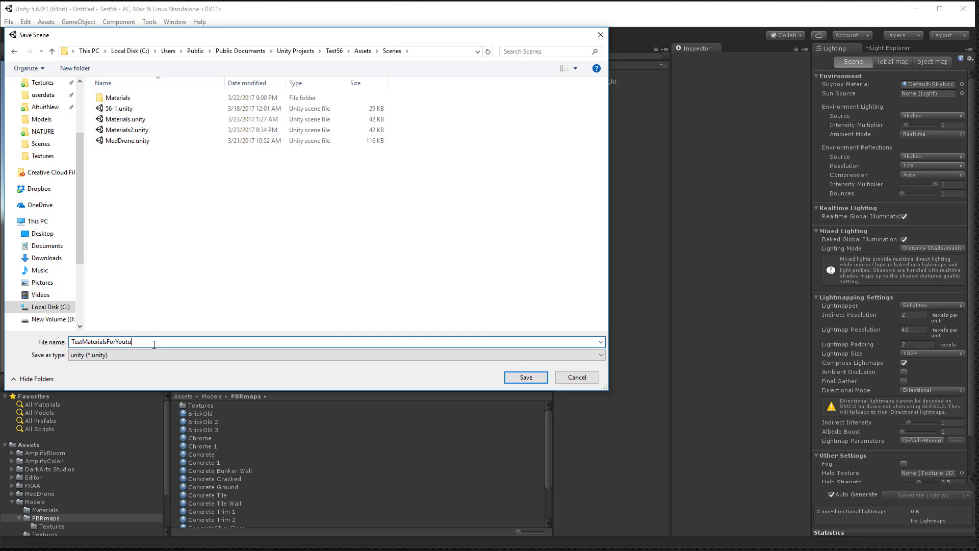
key(Return)
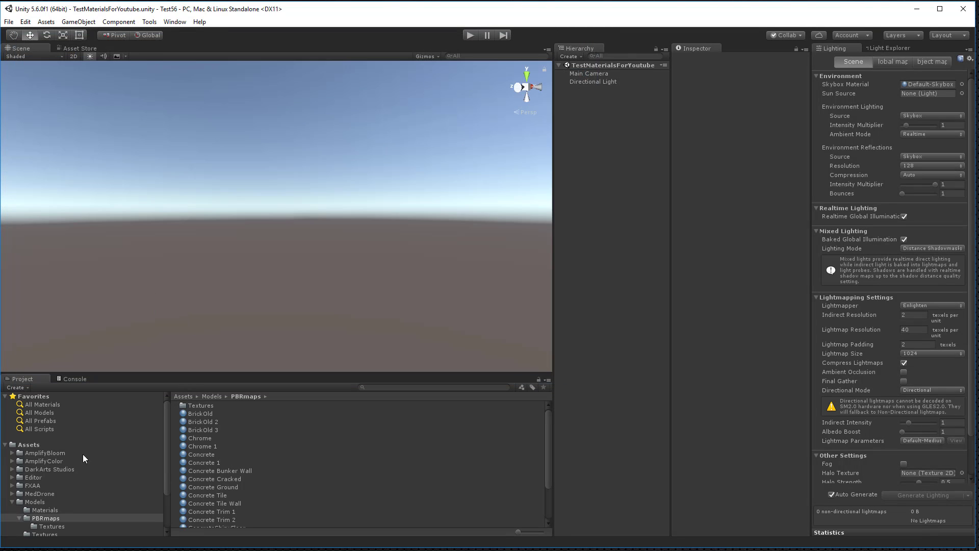
Step: Enable lightmap UV generation in the import settings of the TestRoom model in the Models folder and apply the change
click(34, 502)
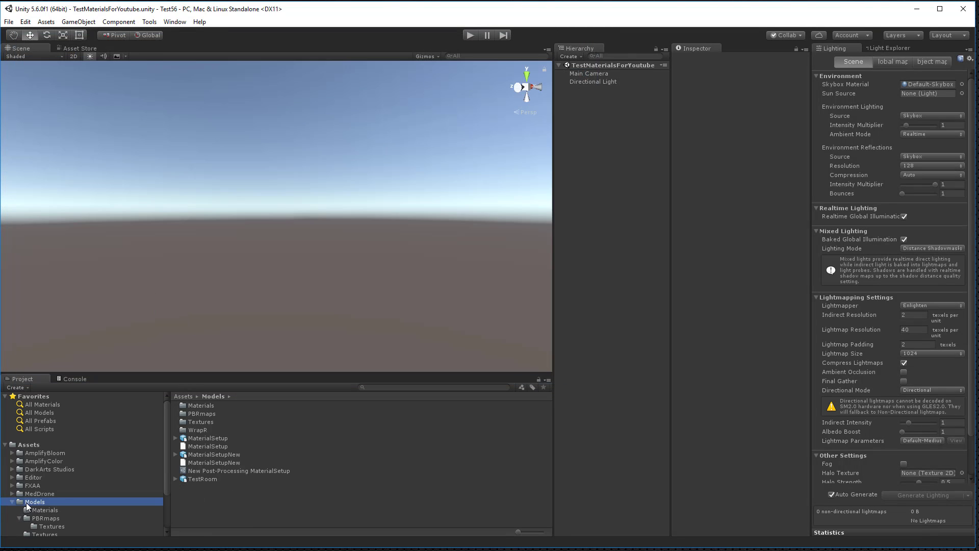
click(193, 479)
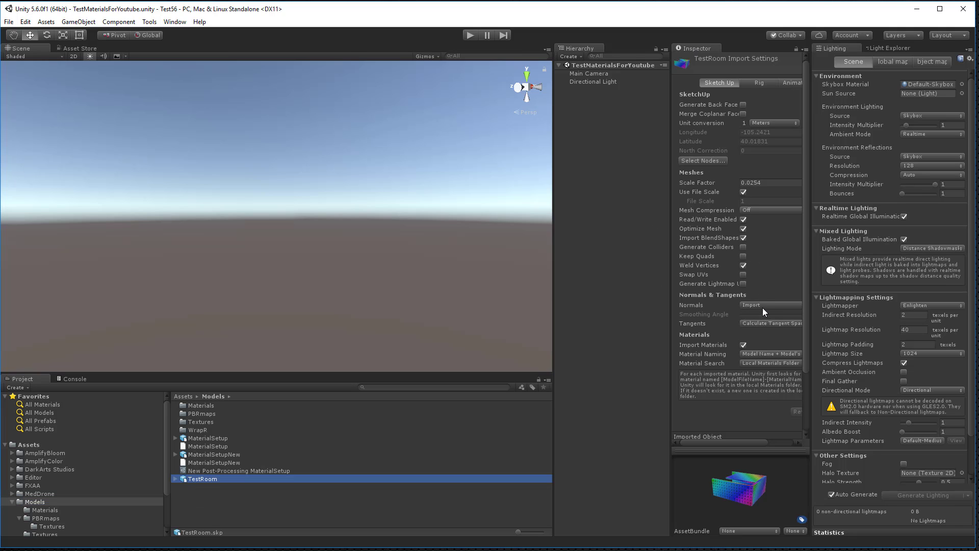
click(743, 284)
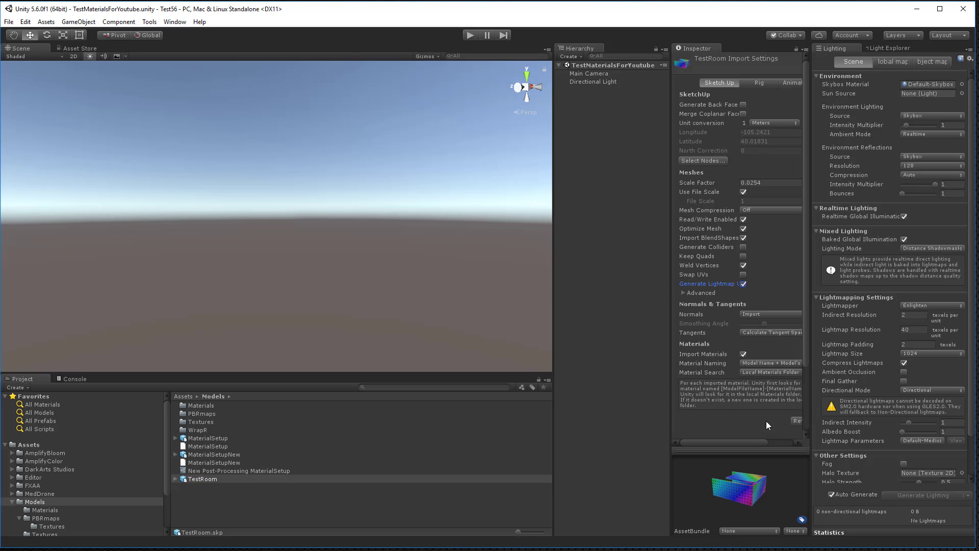
drag(742, 440, 786, 428)
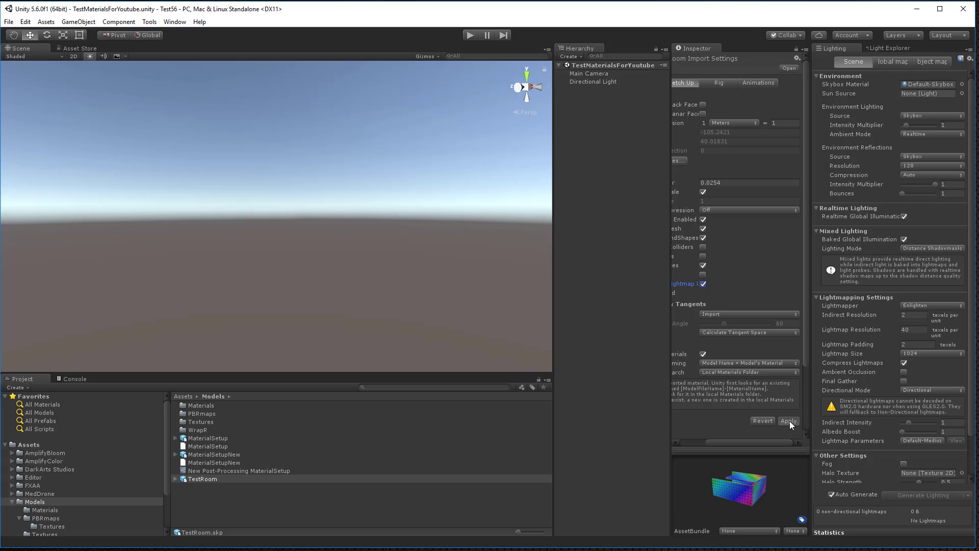
click(789, 421)
Step: Add the TestRoom model to the scene, frame the room's interior in the scene view and clear the selection
drag(189, 479, 580, 178)
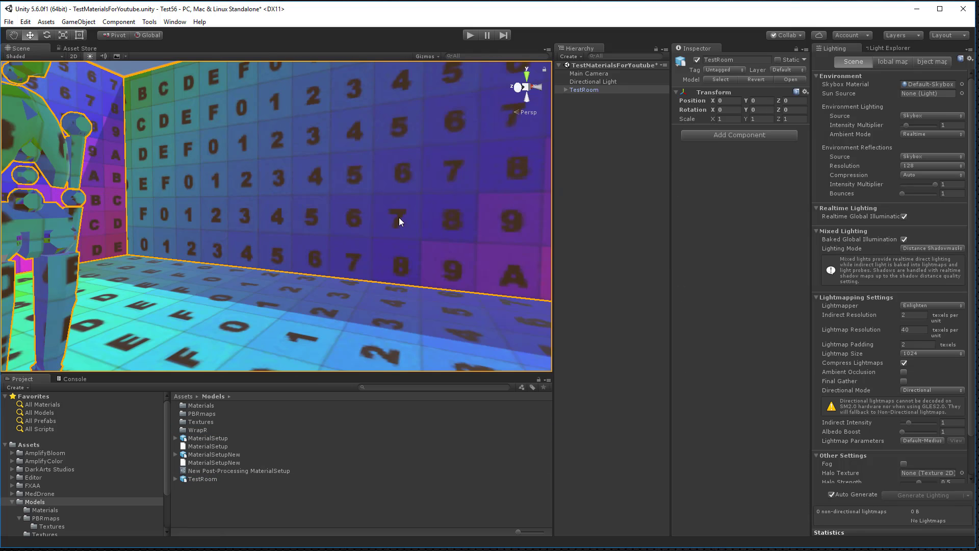
scroll(381, 216, down, 6)
scroll(381, 213, down, 4)
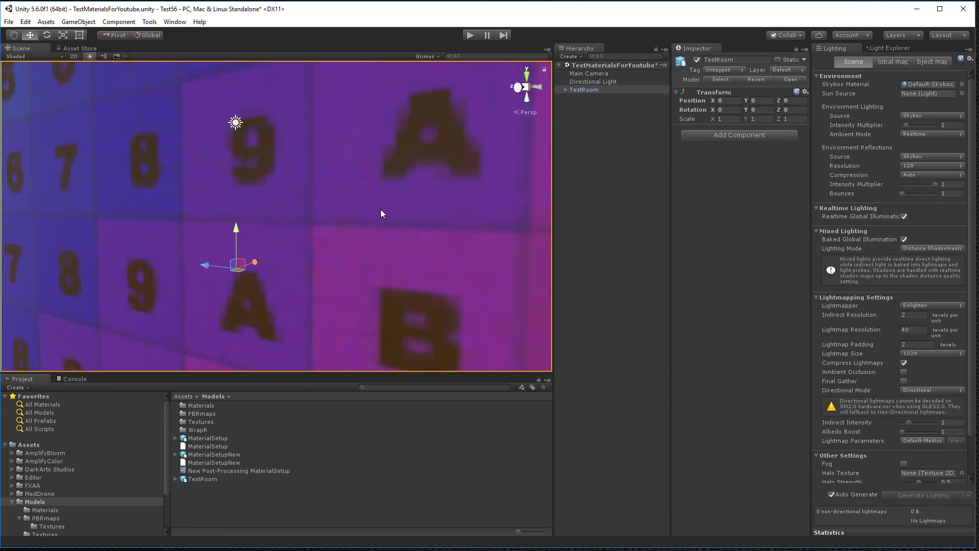
alt+drag(419, 192, 319, 196)
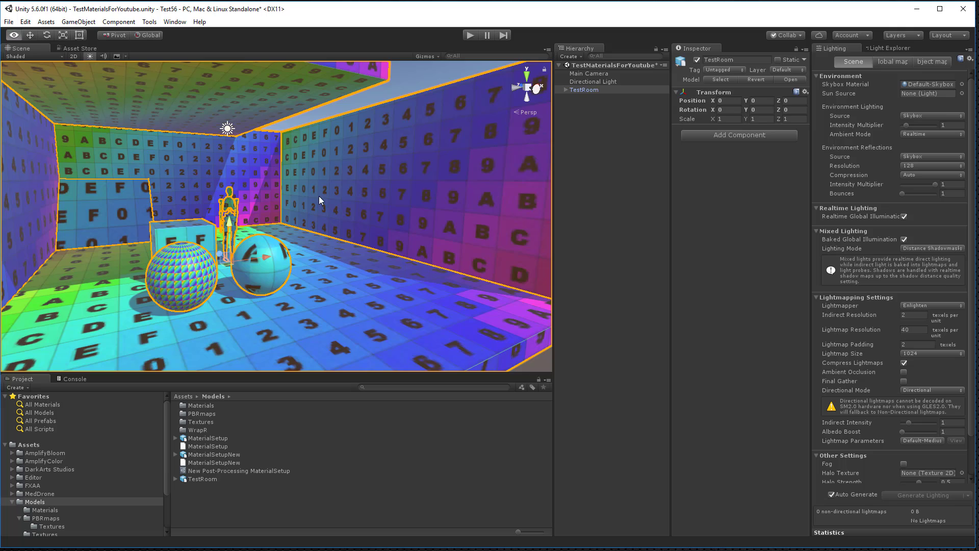
click(406, 81)
Step: Set the rendering color space to Linear in the project's Player settings and look over the remaining options
click(6, 21)
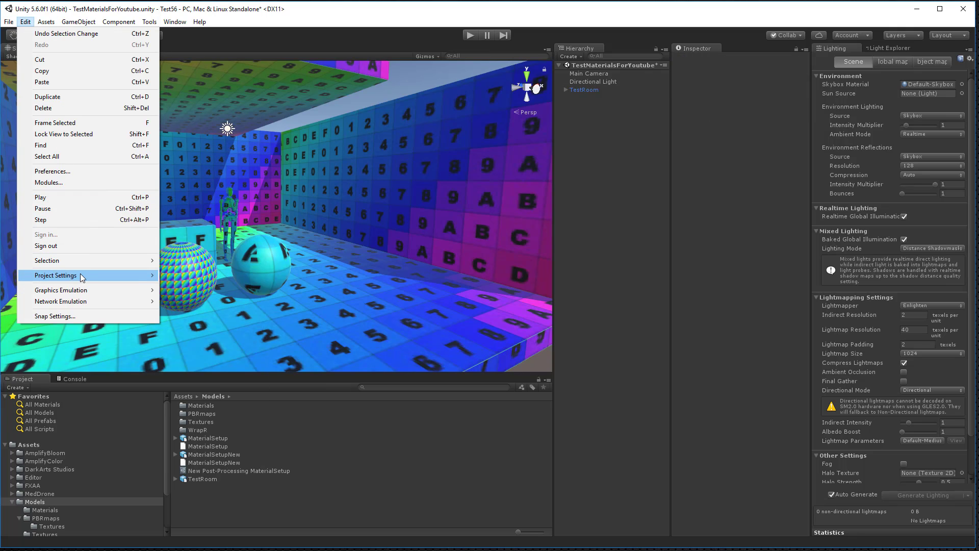
mouse_move(81, 275)
click(201, 319)
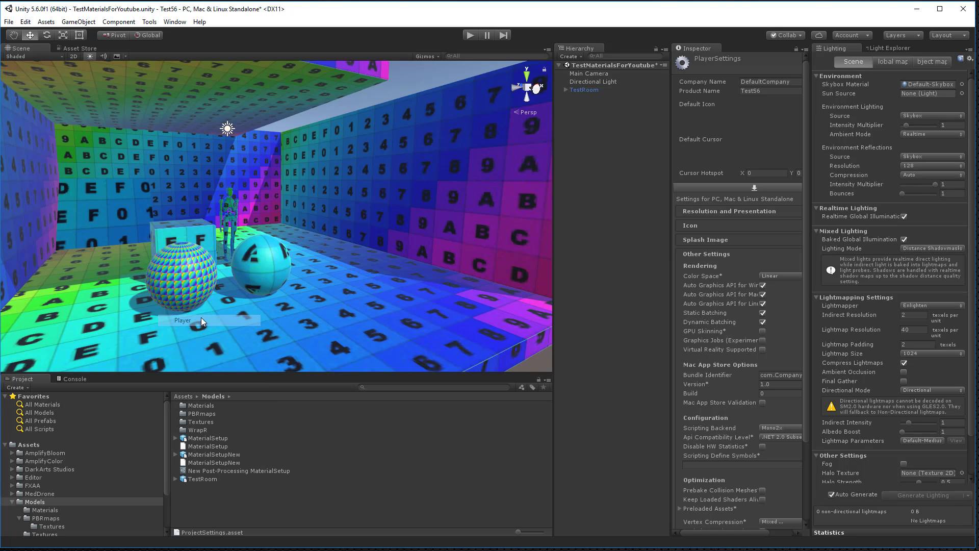
click(776, 276)
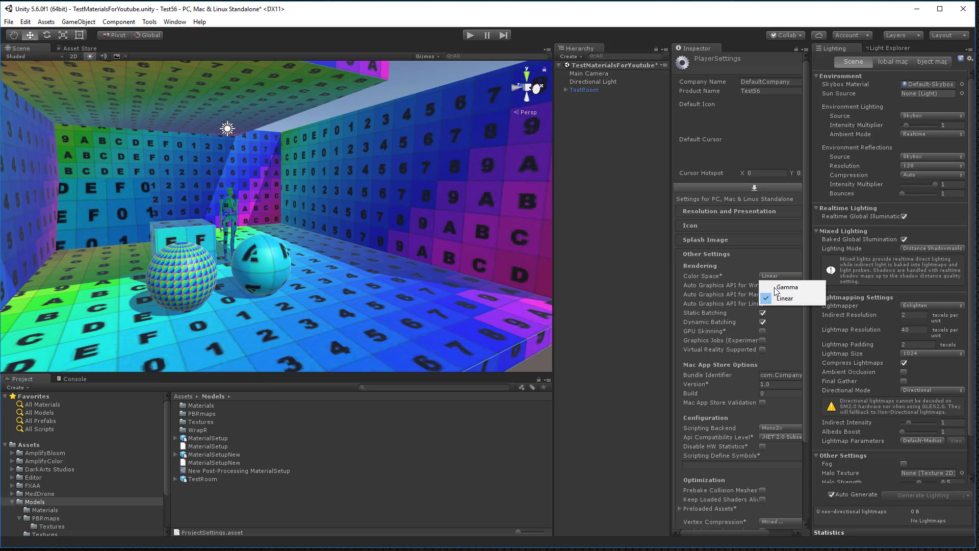
click(786, 298)
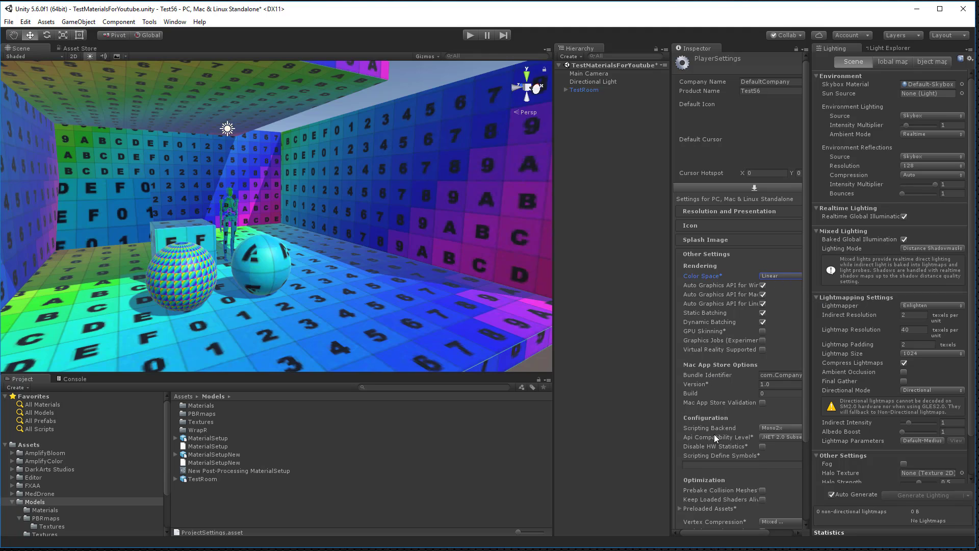
scroll(714, 434, down, 4)
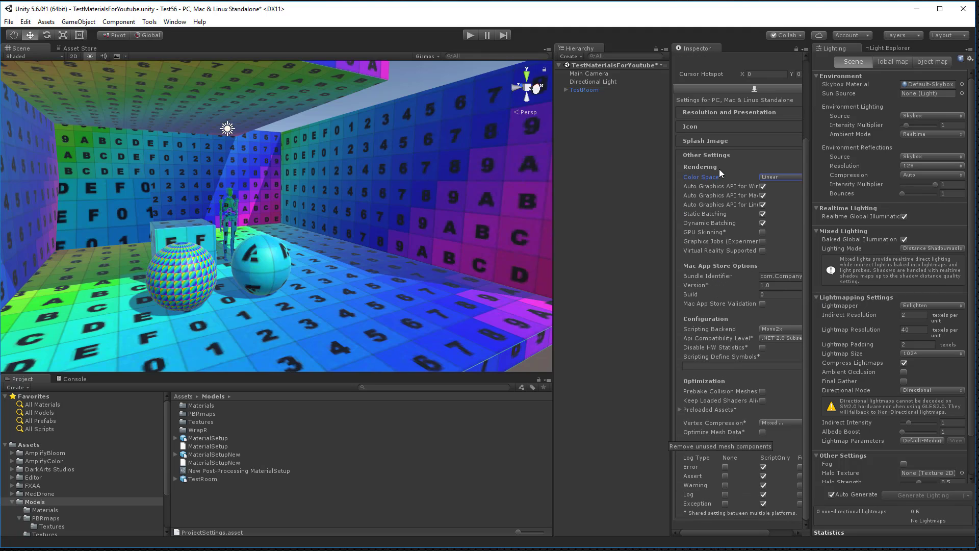
scroll(719, 170, up, 4)
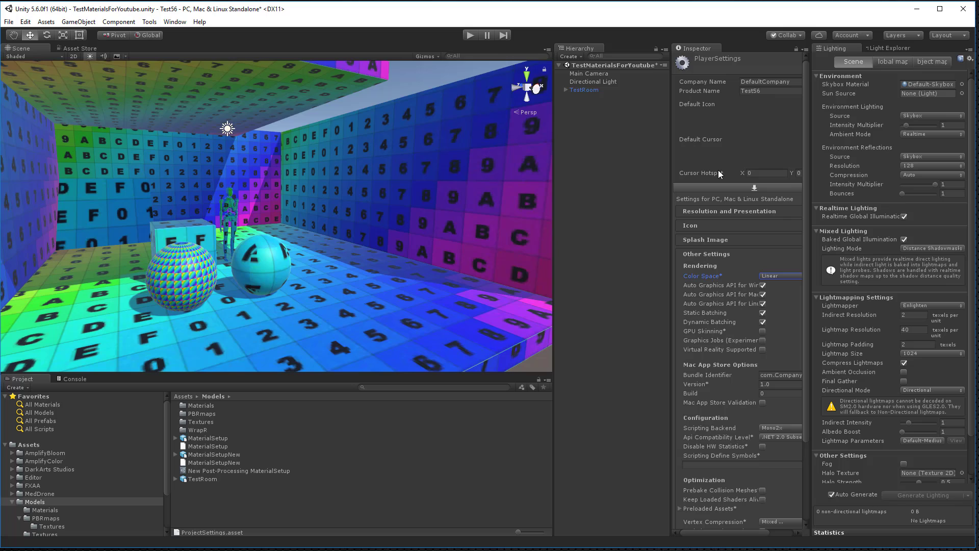
Step: Examine the project's Quality settings for the Fantastic level
click(8, 21)
mouse_move(24, 20)
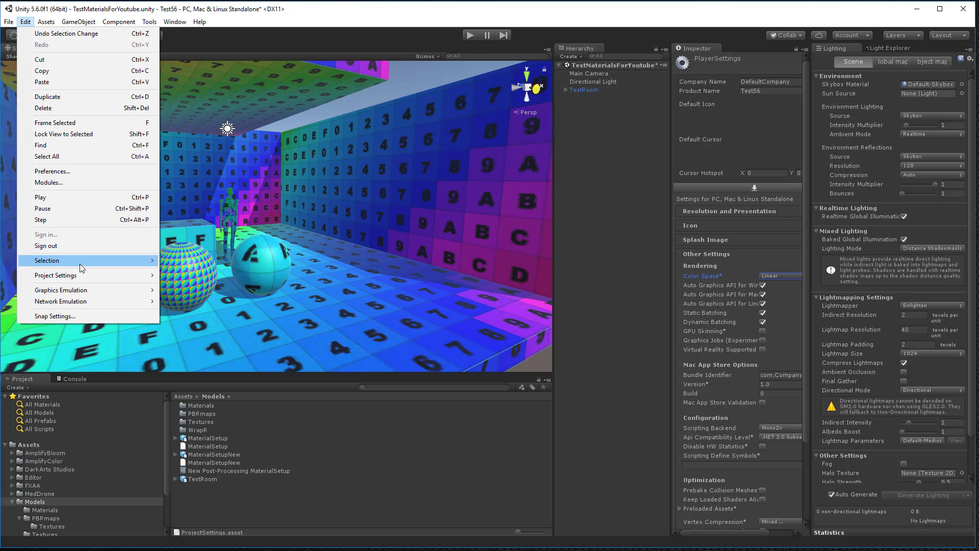
mouse_move(79, 276)
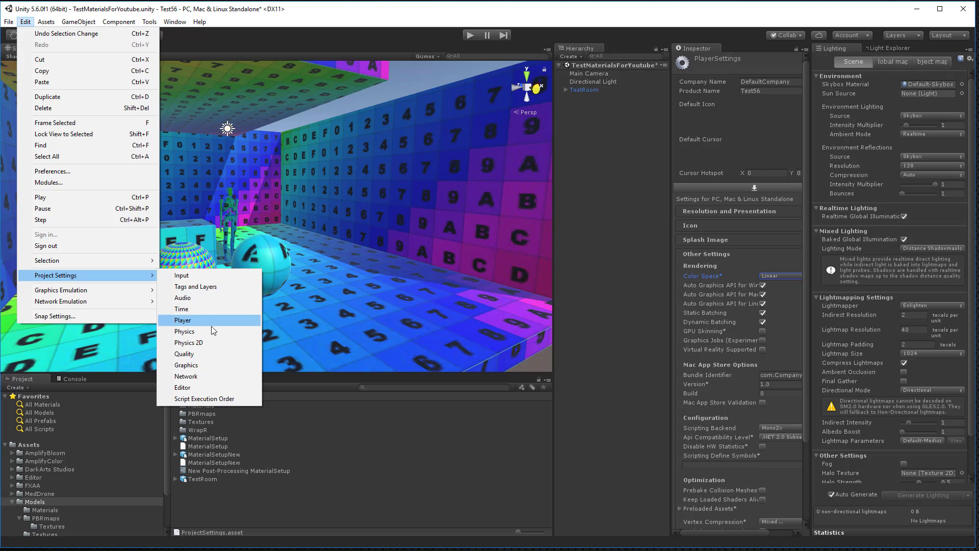
click(184, 354)
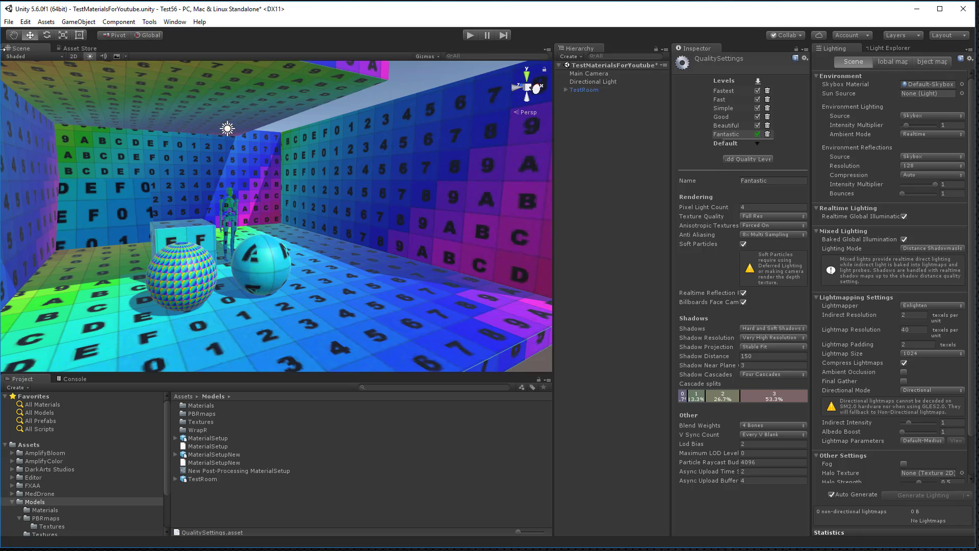
Step: Examine the project's Graphics settings, including the tier settings, built-in shaders and shader stripping
click(9, 22)
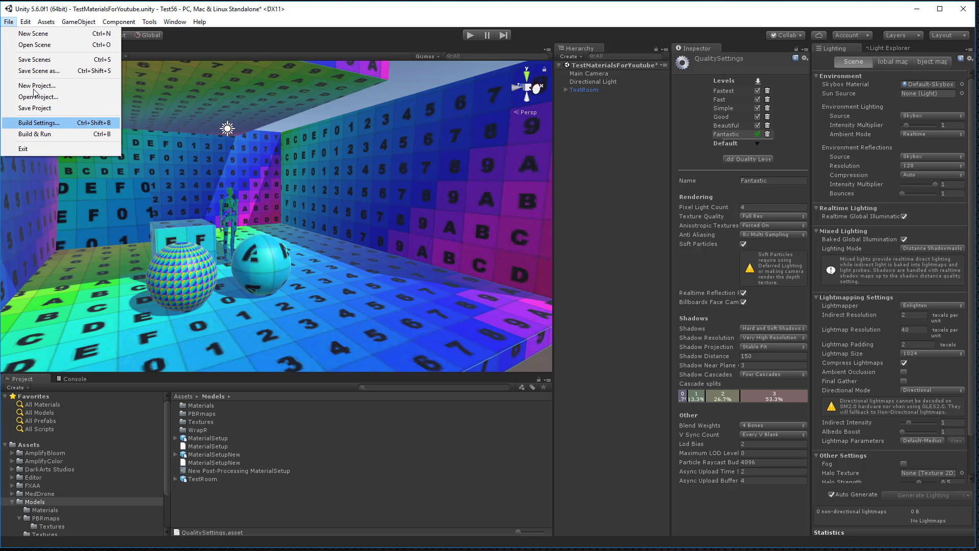
mouse_move(25, 21)
mouse_move(92, 278)
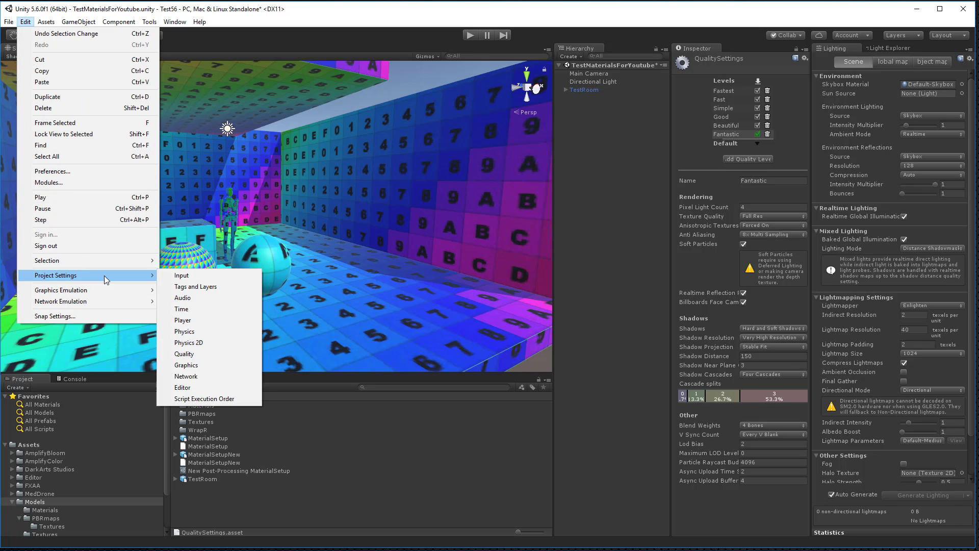
click(207, 366)
scroll(719, 323, down, 3)
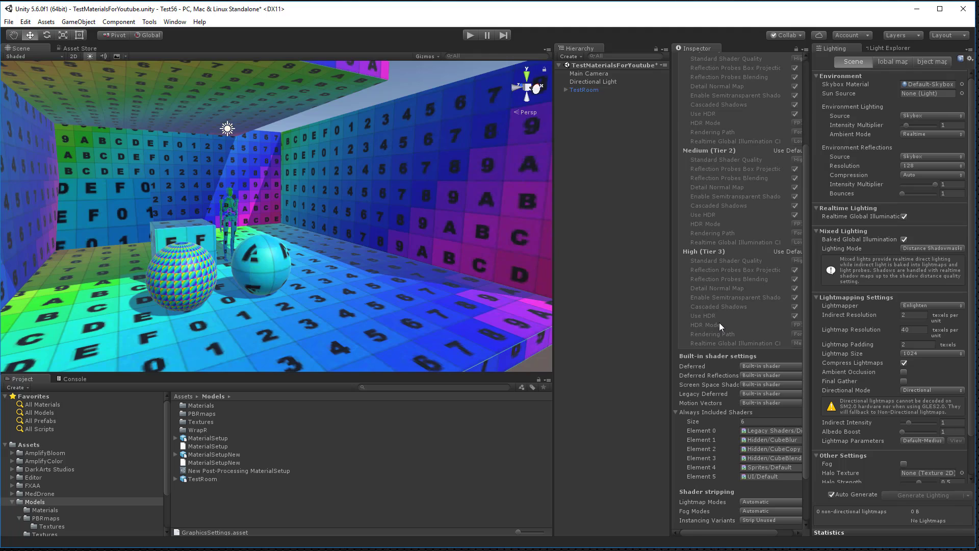
scroll(720, 323, down, 3)
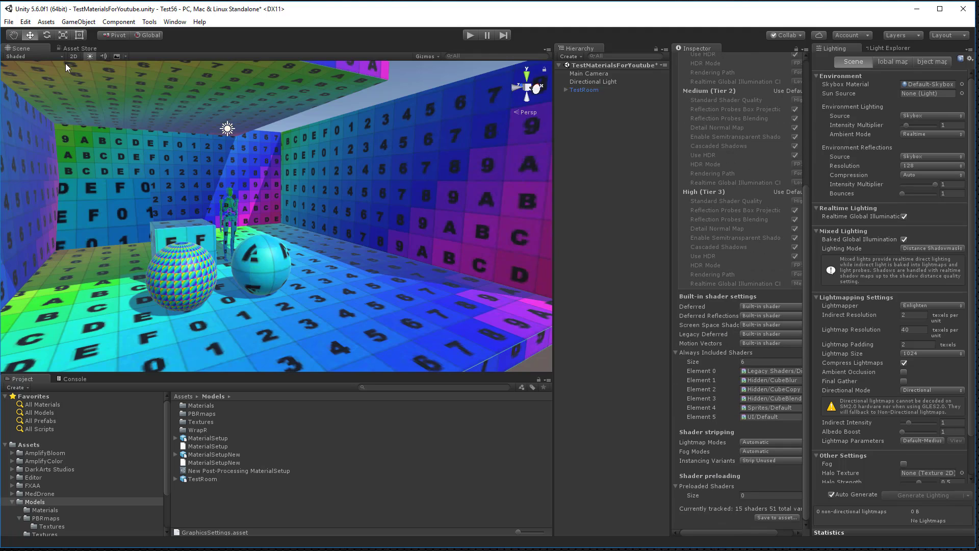
click(10, 22)
mouse_move(25, 22)
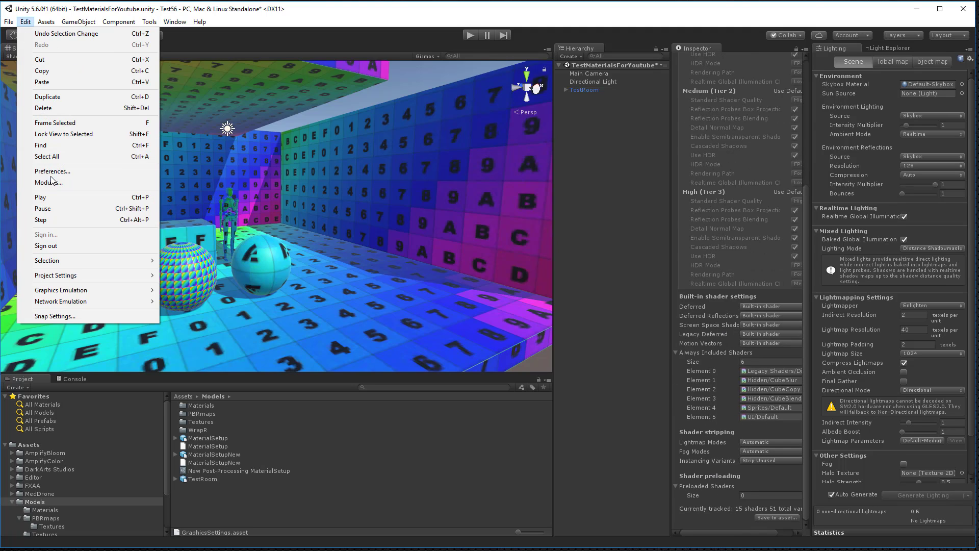
mouse_move(65, 277)
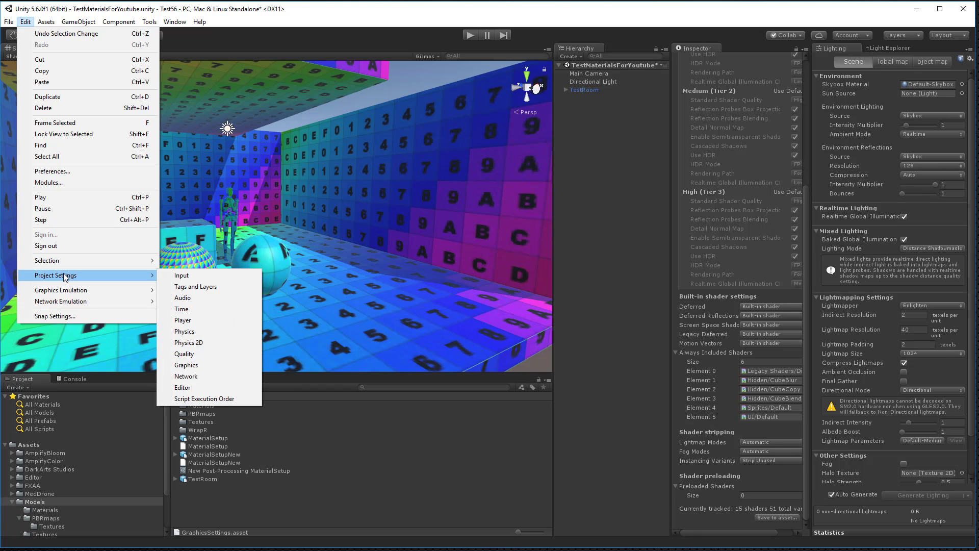
click(618, 199)
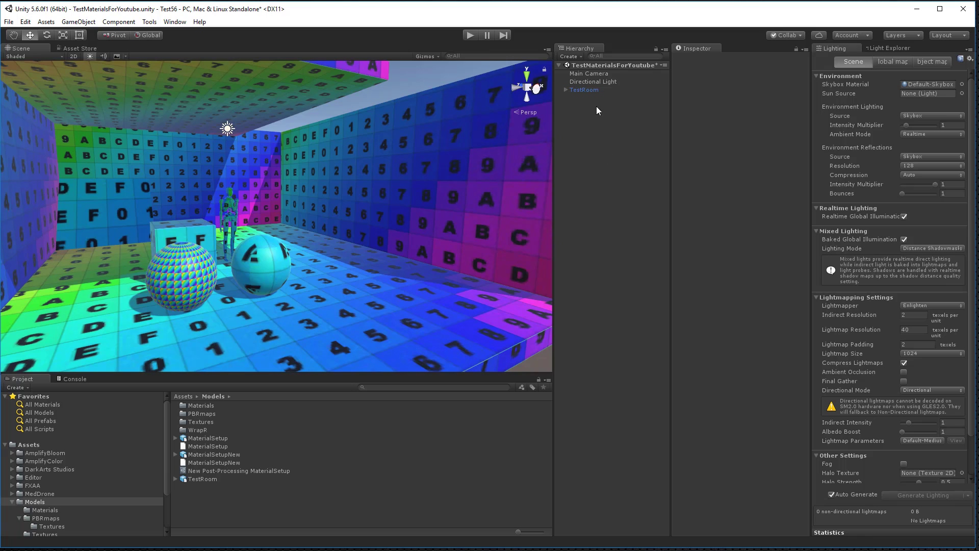
Step: Mark the TestRoom object as static, including all of its child objects
click(587, 90)
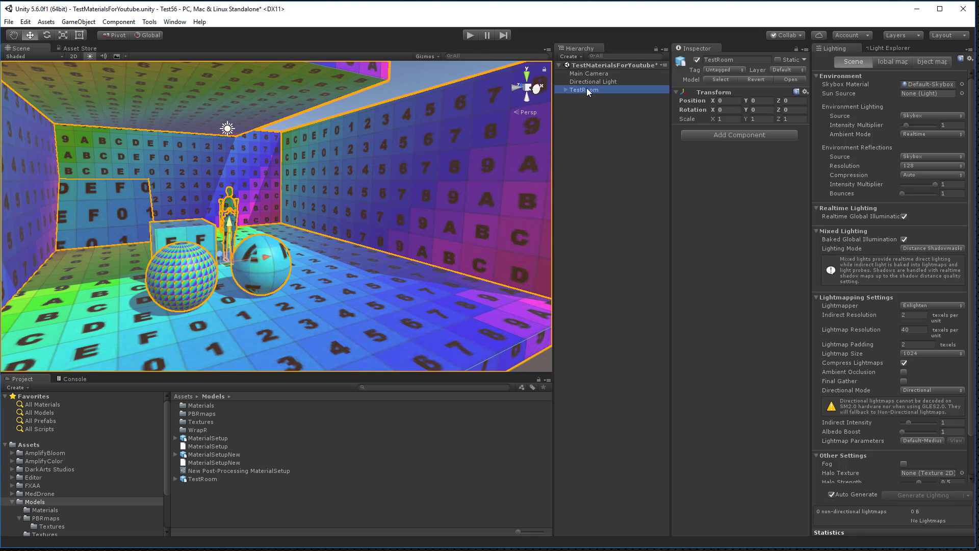
click(777, 60)
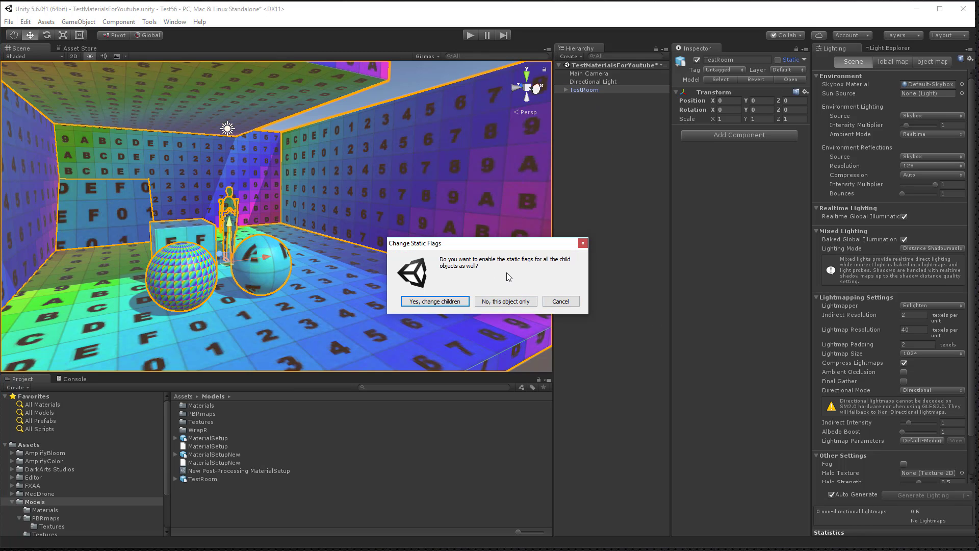
click(433, 303)
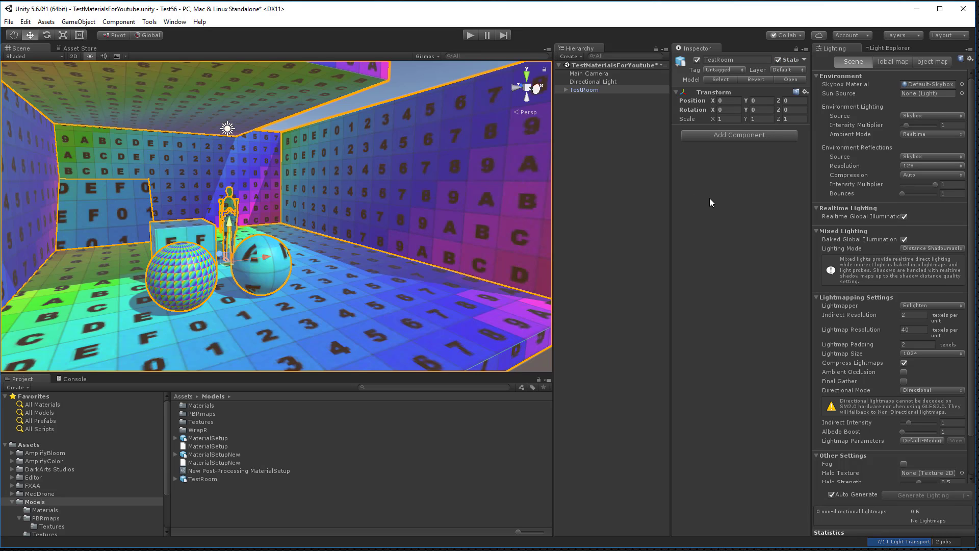
click(628, 186)
Step: Set the Main Camera's rendering path to Deferred
click(605, 74)
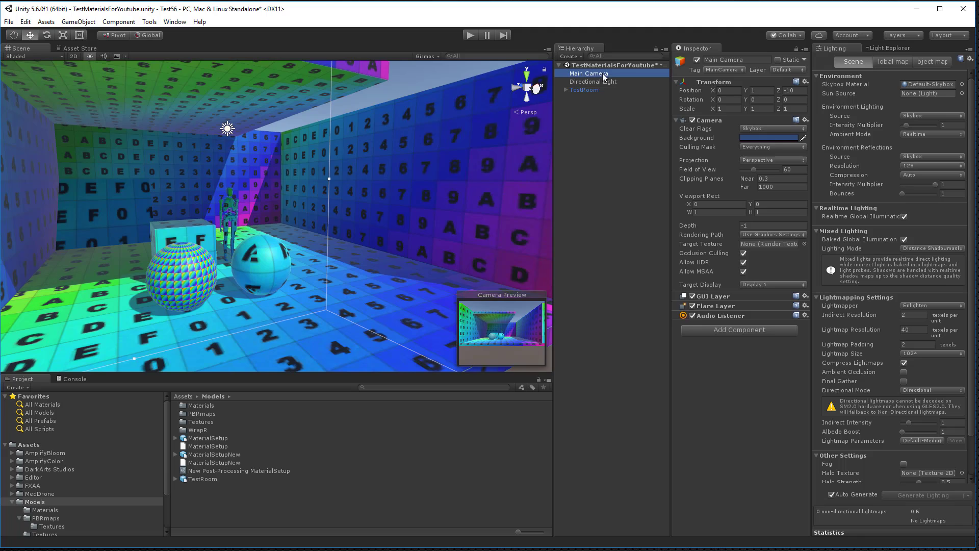
click(758, 234)
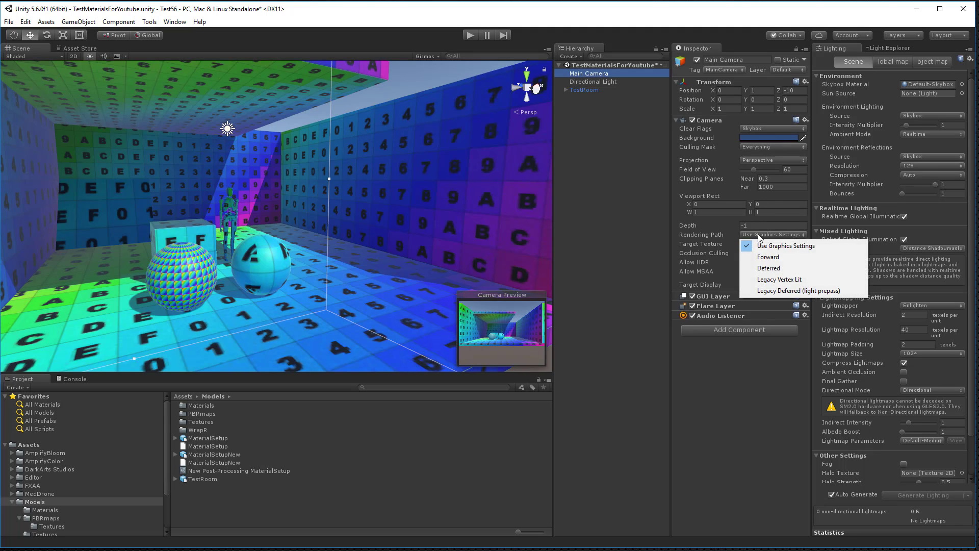
click(777, 272)
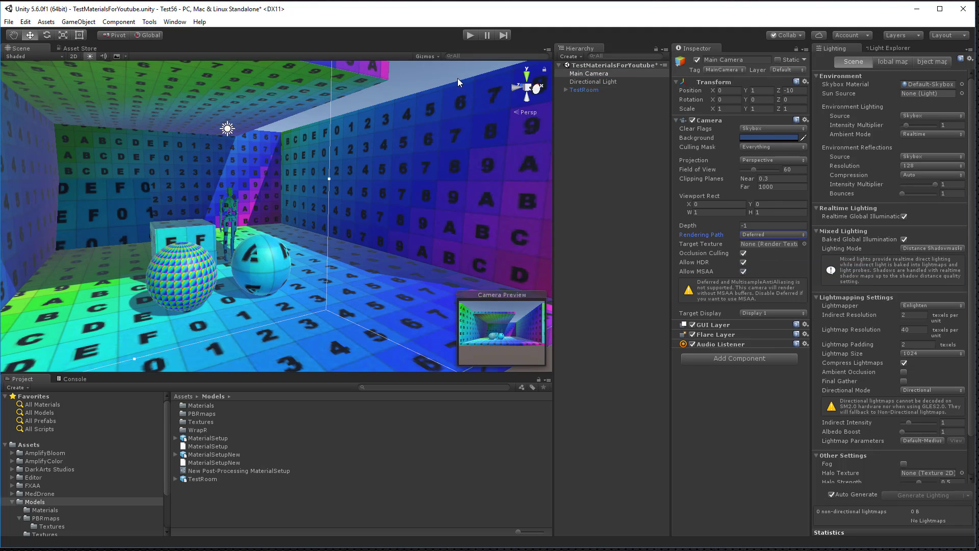
click(442, 73)
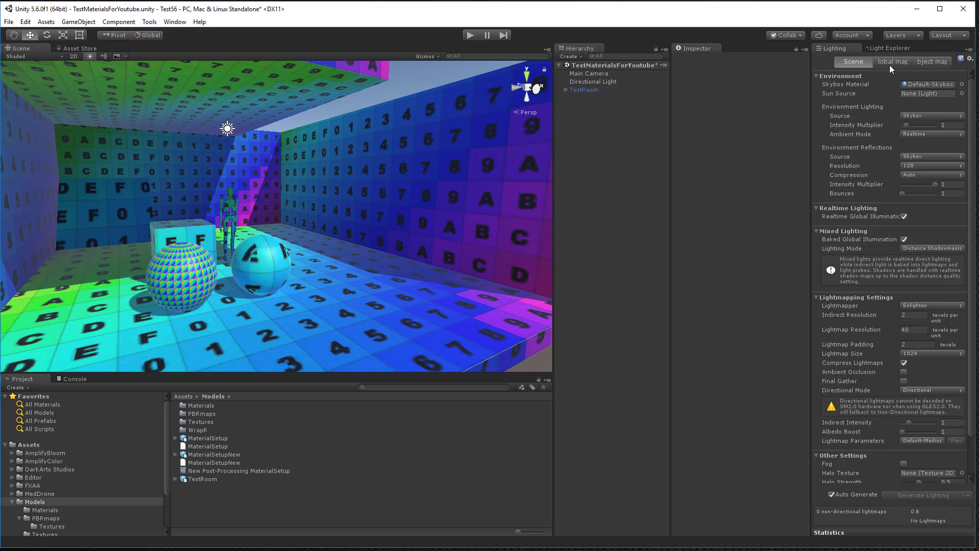
Step: Set the environment lighting's ambient mode to Baked and enable ambient occlusion for the lightmaps
click(916, 134)
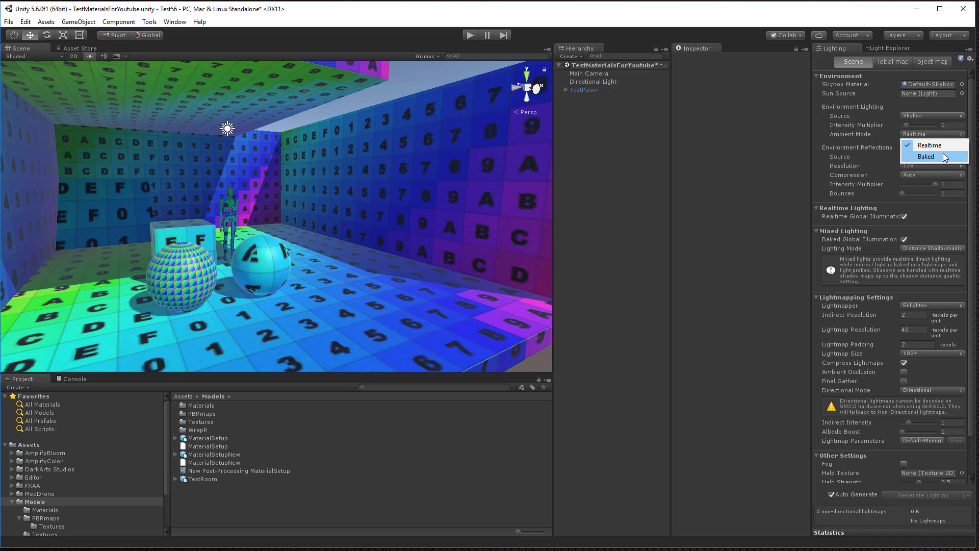
click(927, 156)
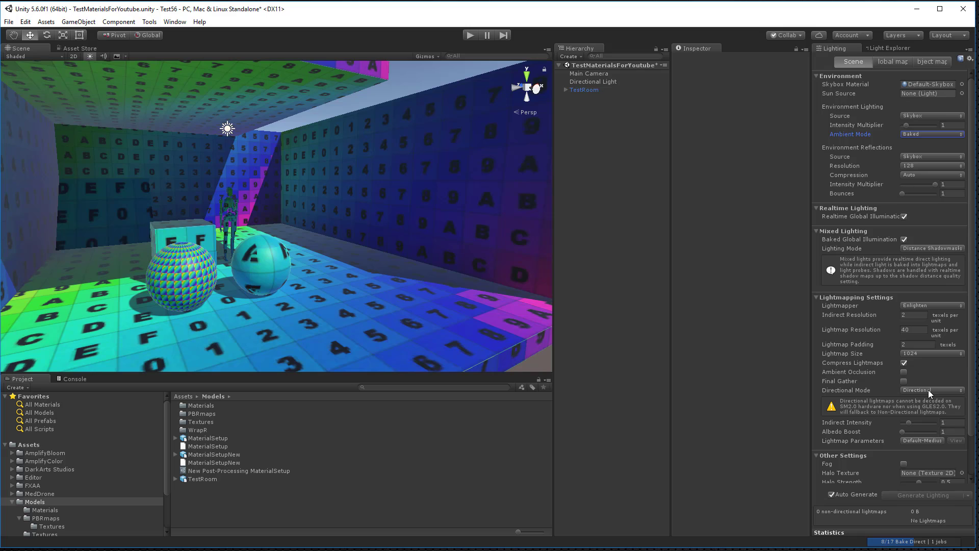
click(902, 373)
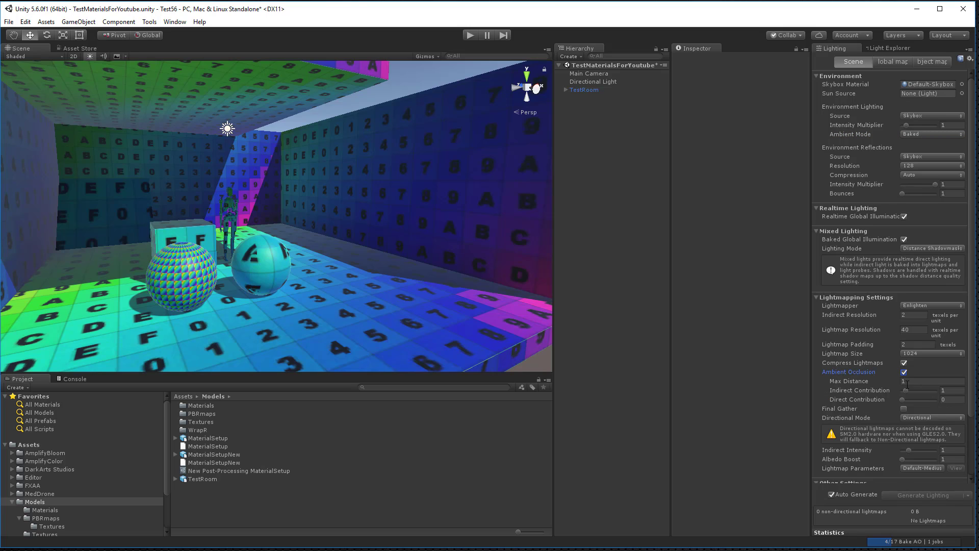
Step: Switch the scene's lightmapper from Enlighten to Progressive (experimental)
scroll(860, 378, down, 3)
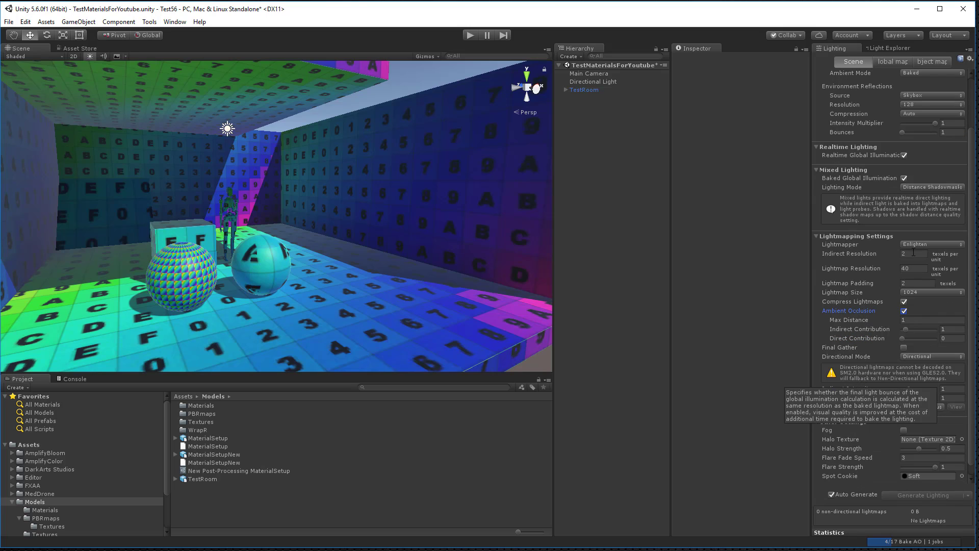
click(931, 244)
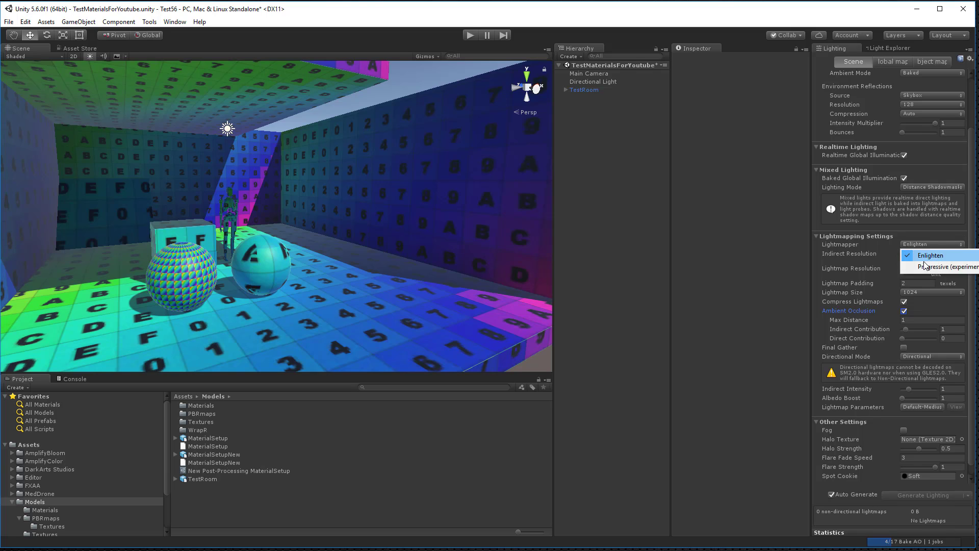
click(936, 267)
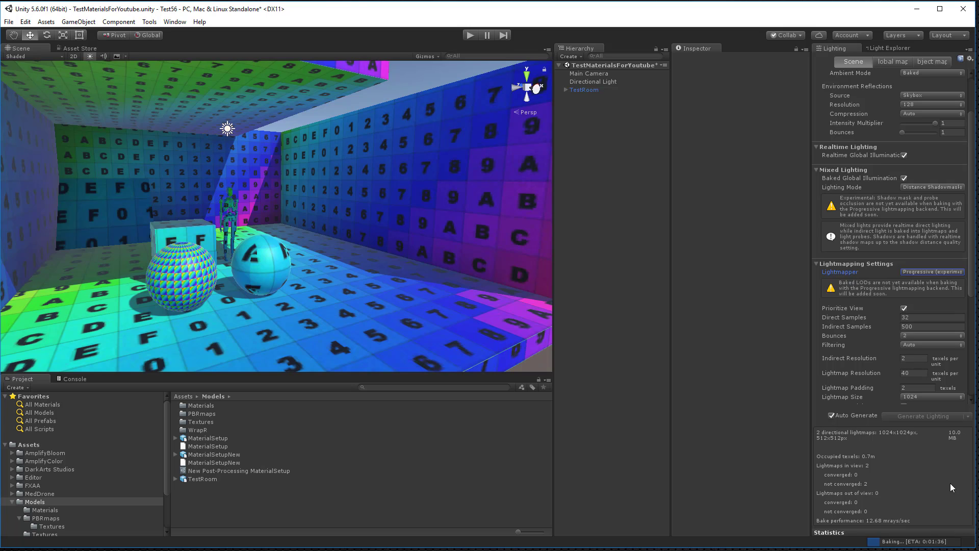
Step: Set the Directional Light's realtime shadow resolution to Very High Resolution and turn off lightmap compression
click(598, 81)
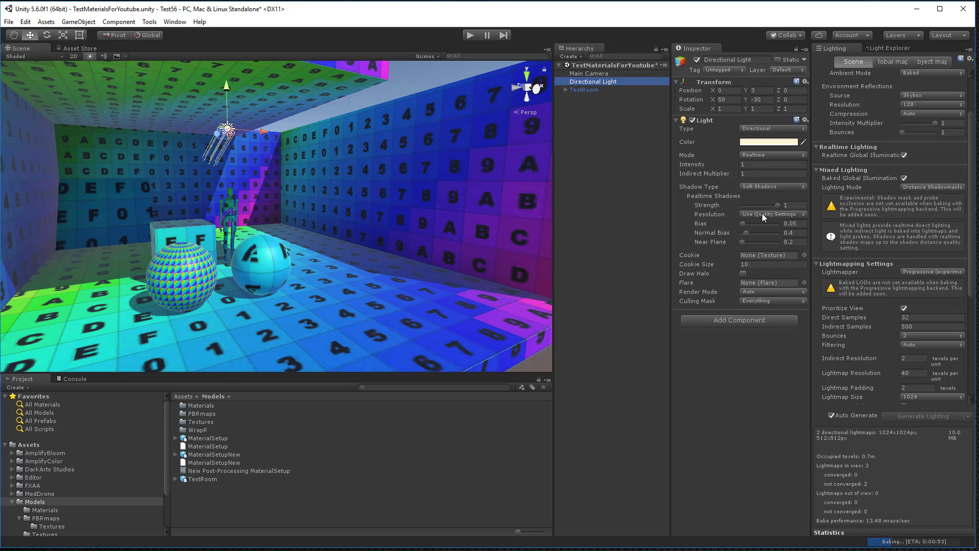
click(762, 213)
click(792, 272)
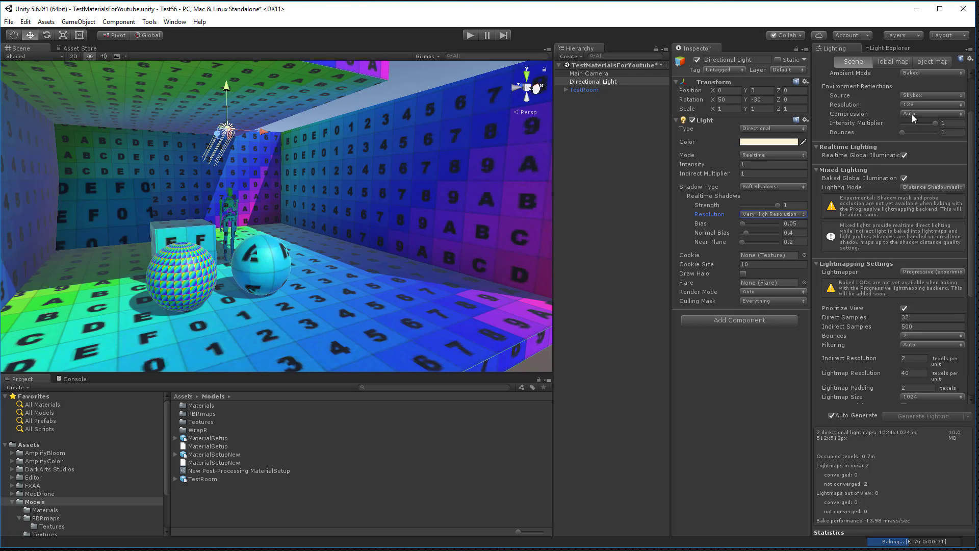
scroll(874, 372, down, 6)
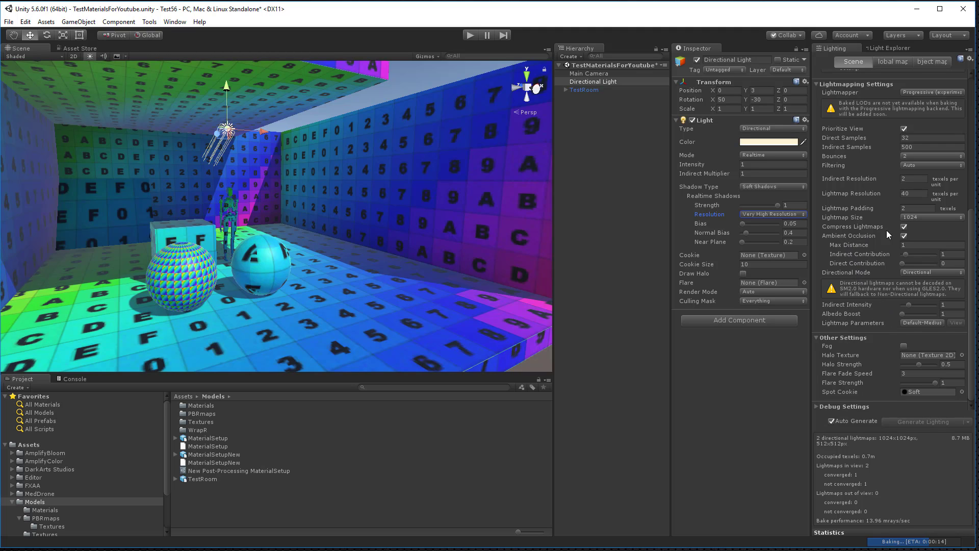
click(902, 227)
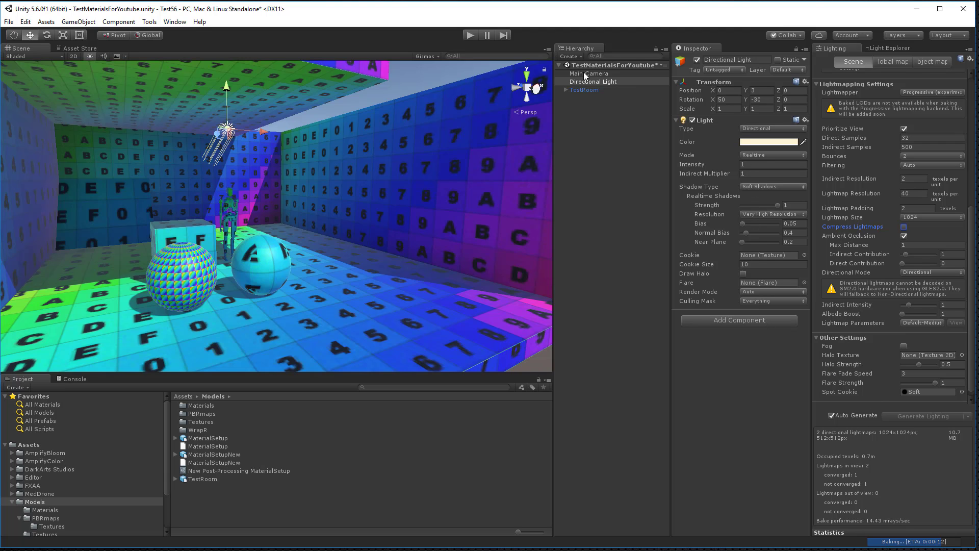
Step: Add a Reflection Probe to the scene
scroll(335, 210, down, 10)
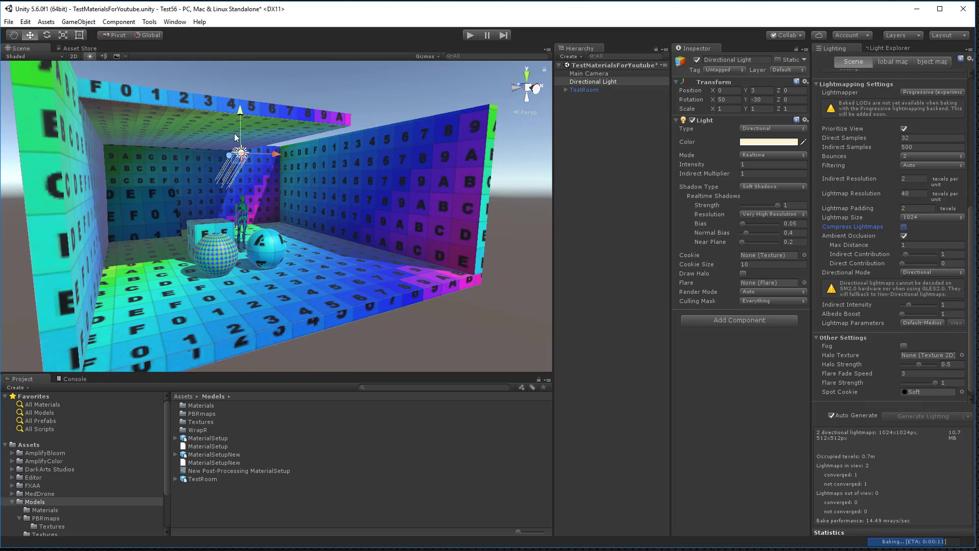
click(79, 23)
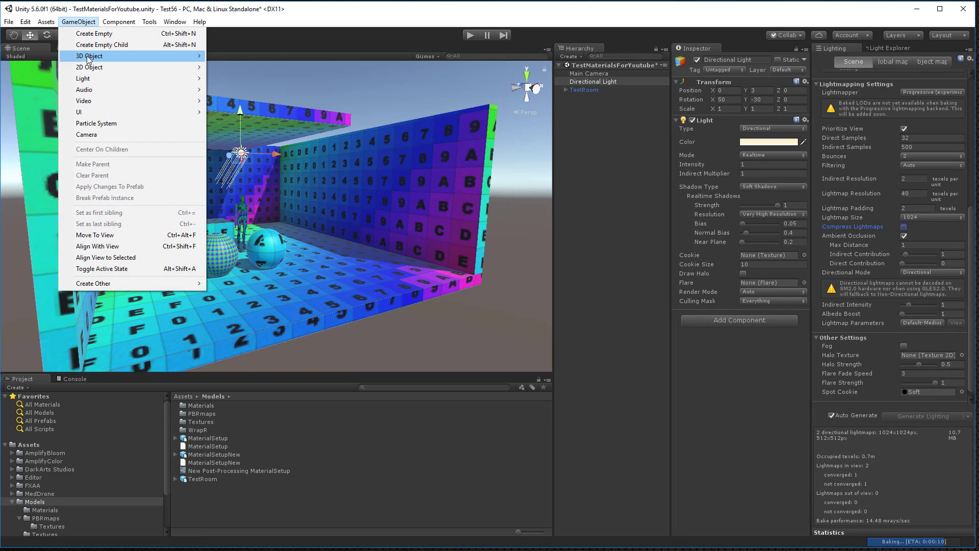
mouse_move(89, 59)
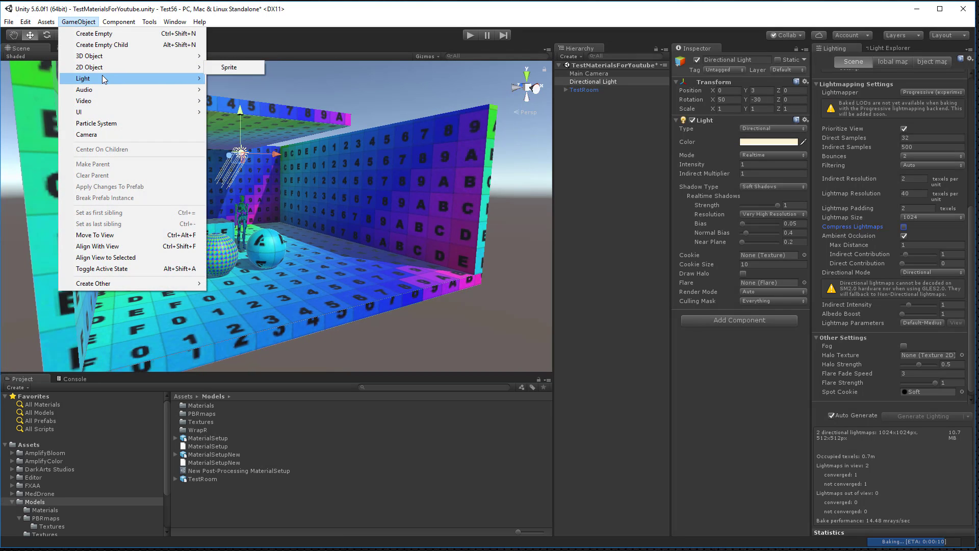
mouse_move(179, 82)
click(243, 127)
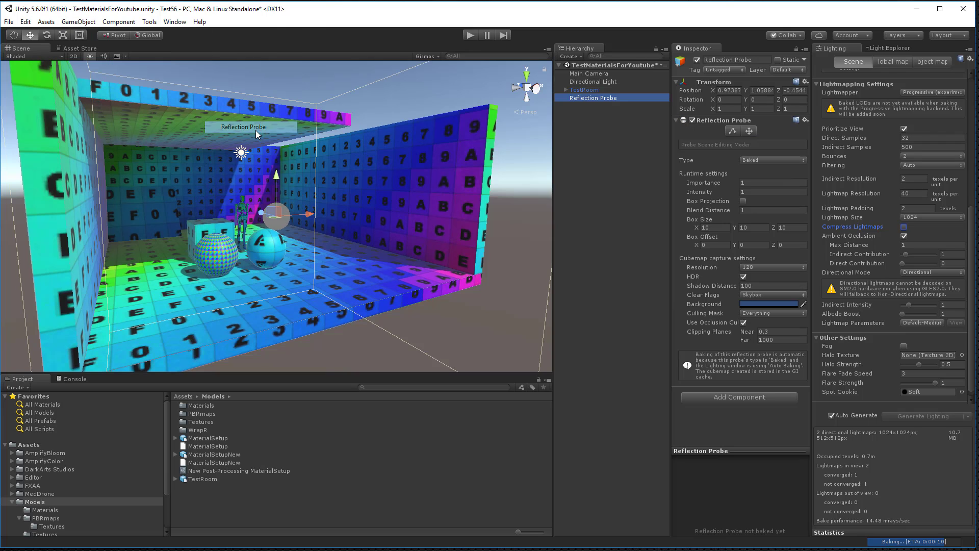
Step: Move the Reflection Probe to the middle of the room, at about X -0.14, Y 1.73, Z -0.32
mouse_move(261, 212)
mouse_down()
mouse_move(175, 188)
mouse_move(256, 226)
mouse_up()
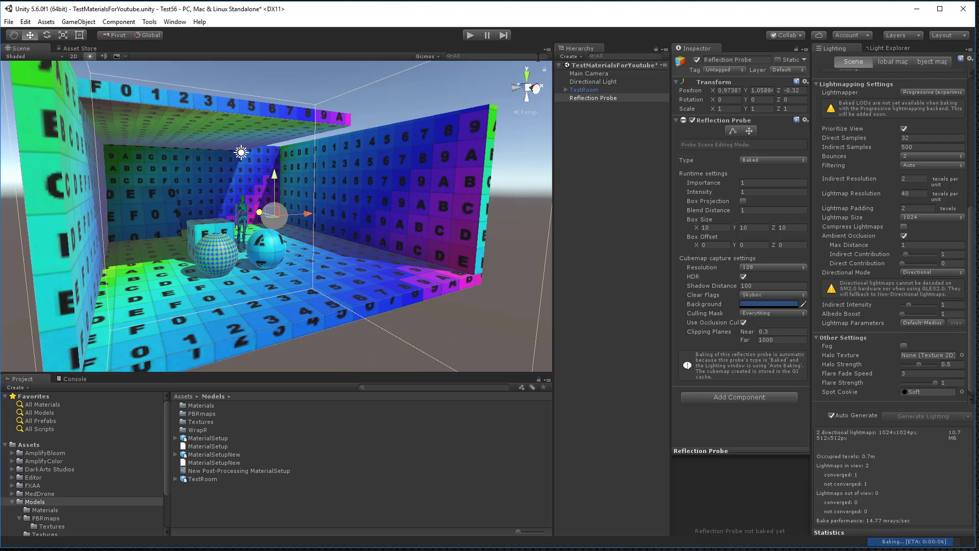
click(527, 88)
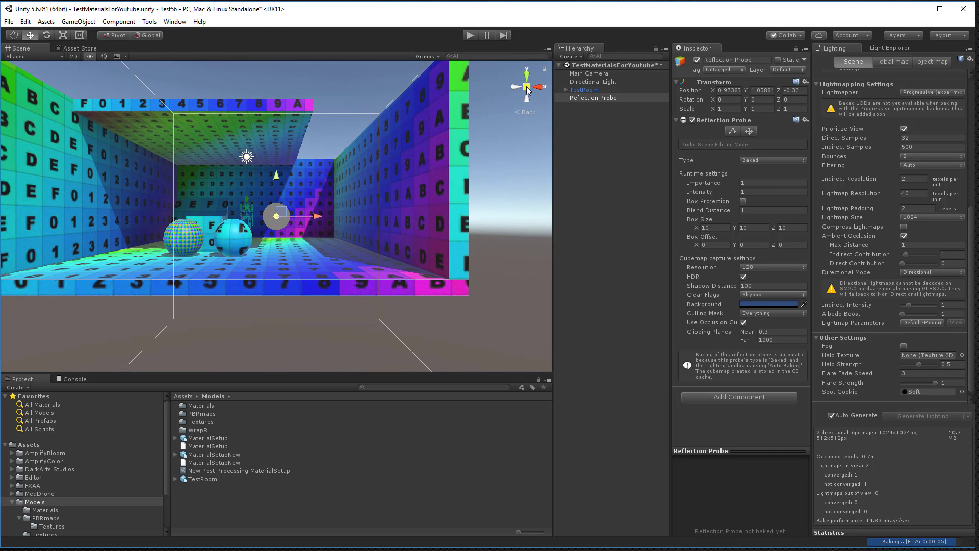
click(526, 87)
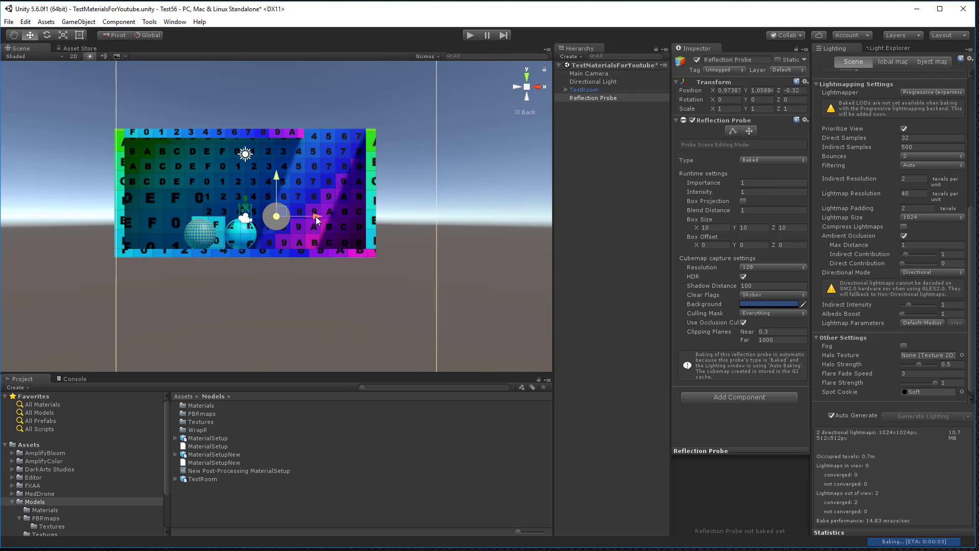
drag(316, 216, 280, 217)
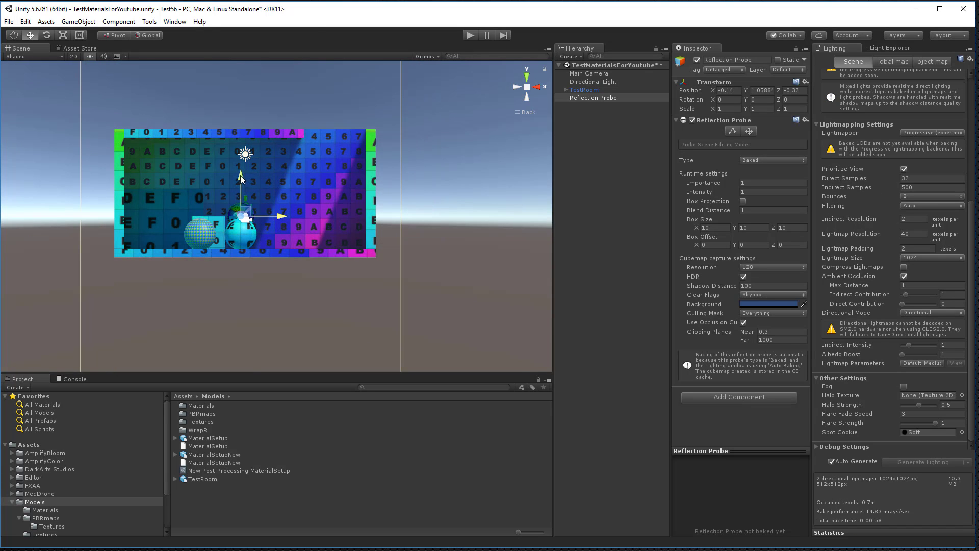
drag(243, 175, 240, 150)
Step: Fit the Reflection Probe's bounds to the room's walls, floor and ceiling, with a box size of about 7.87 × 3.74 × 9.46
scroll(335, 203, down, 3)
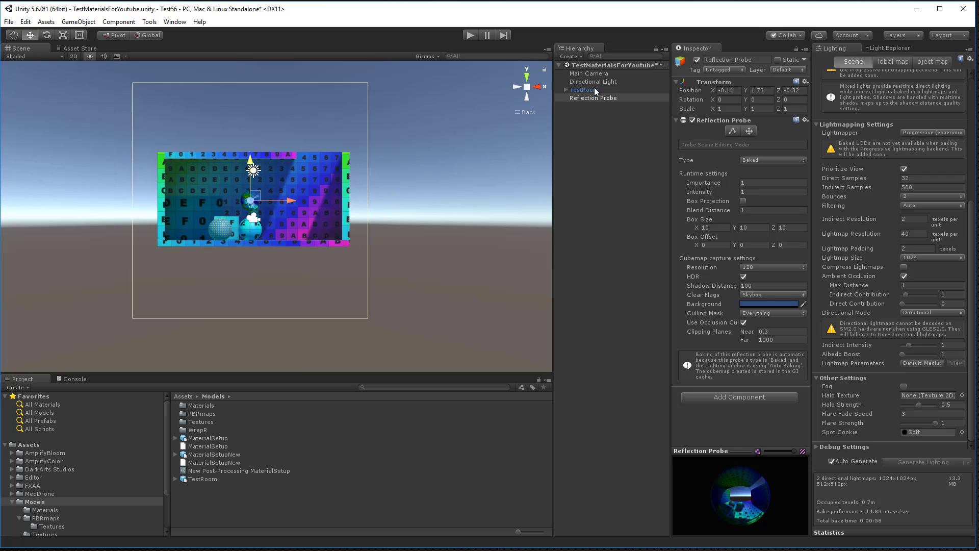
click(733, 131)
drag(249, 83, 250, 155)
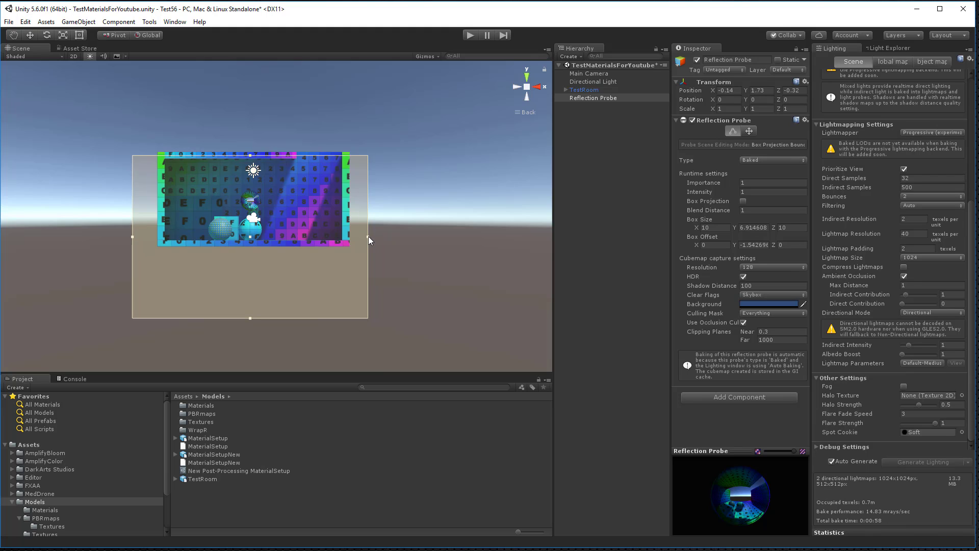
drag(368, 236, 347, 236)
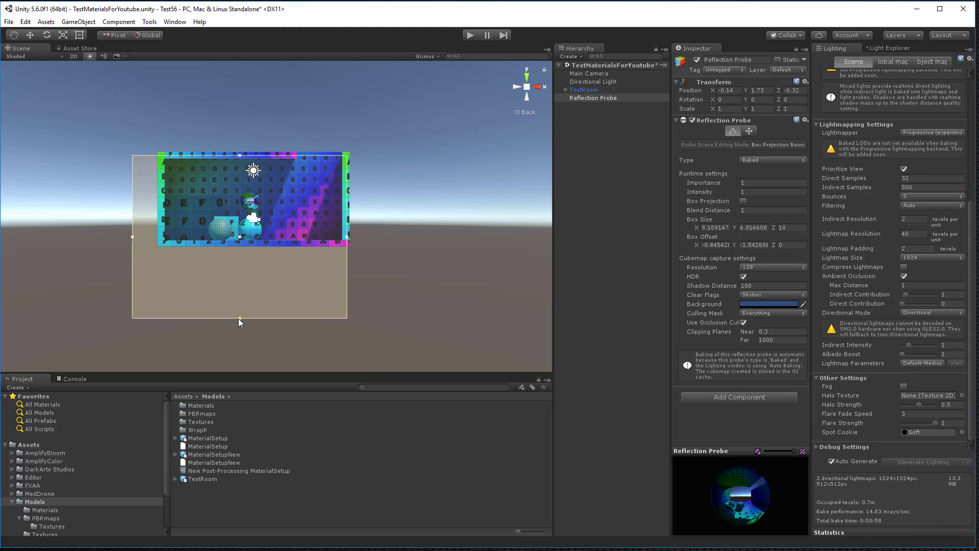
drag(239, 318, 243, 244)
drag(132, 199, 160, 199)
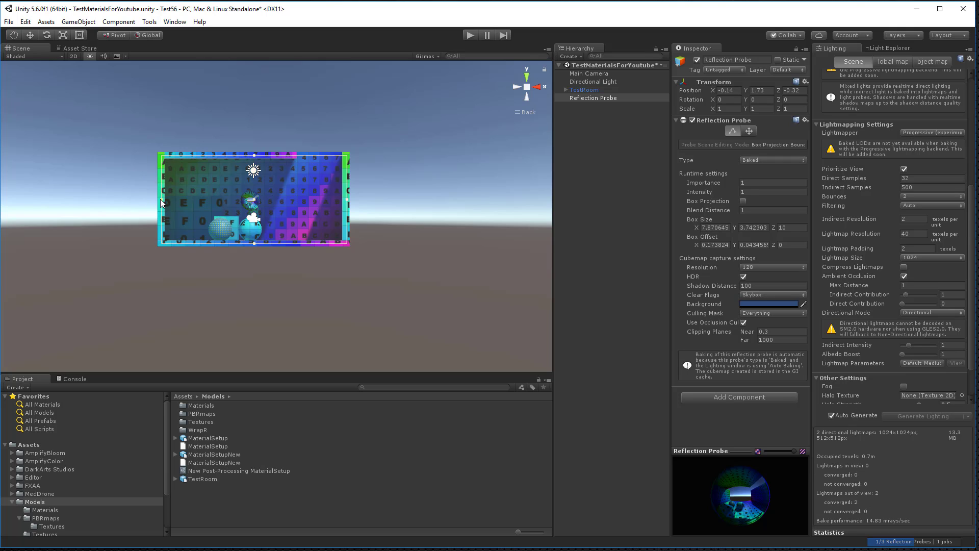
click(517, 88)
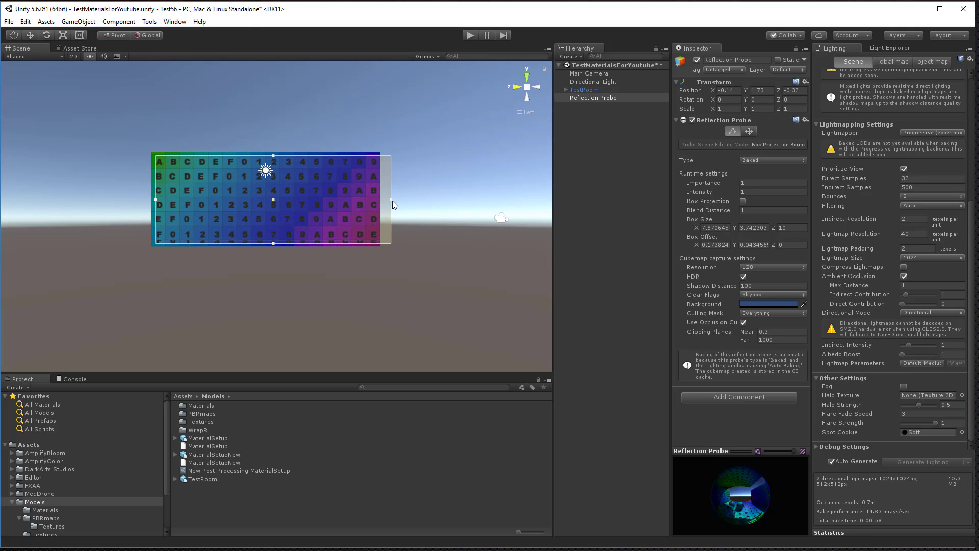
drag(392, 200, 378, 200)
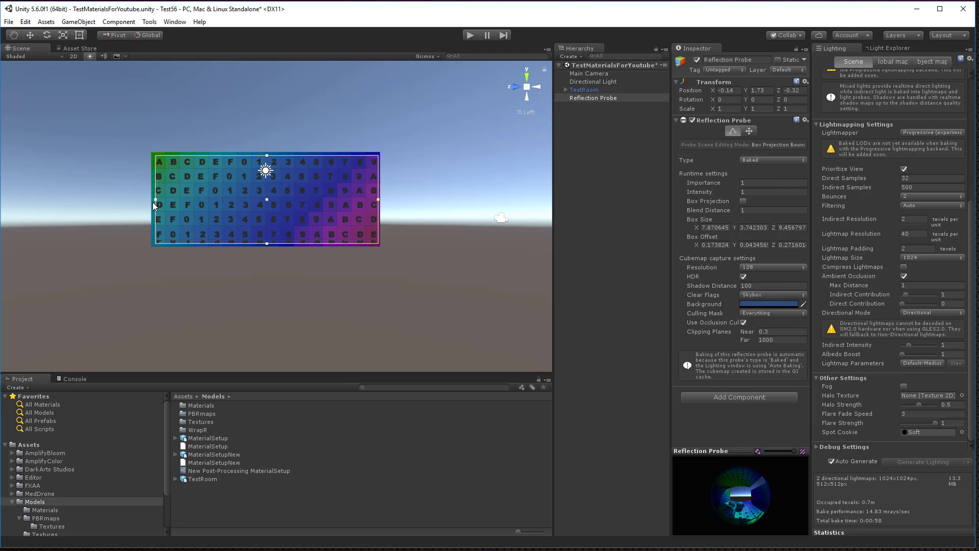
click(423, 191)
Step: Examine the room in perspective, checking the spheres and the floor as individual TestRoom objects
click(527, 88)
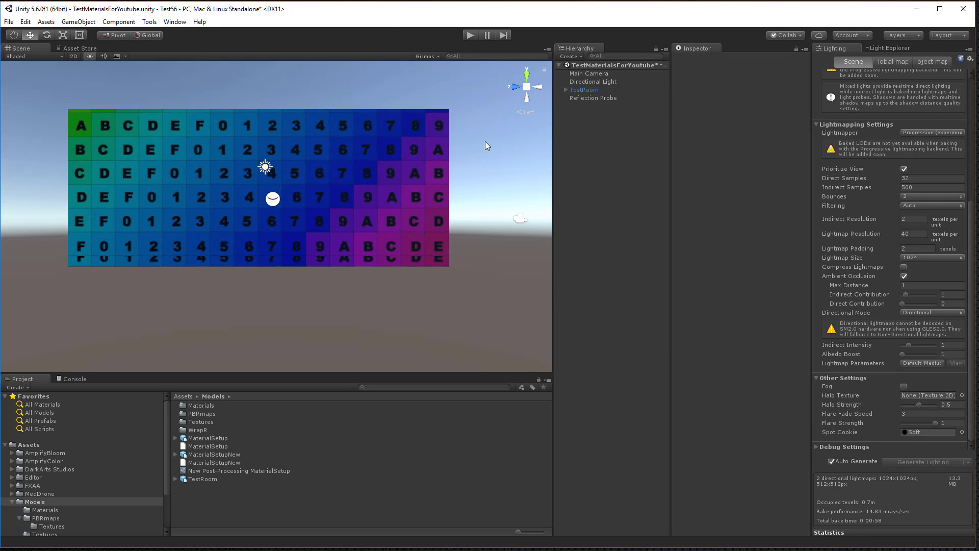
alt+drag(485, 142, 261, 169)
alt+right_drag(364, 215, 368, 248)
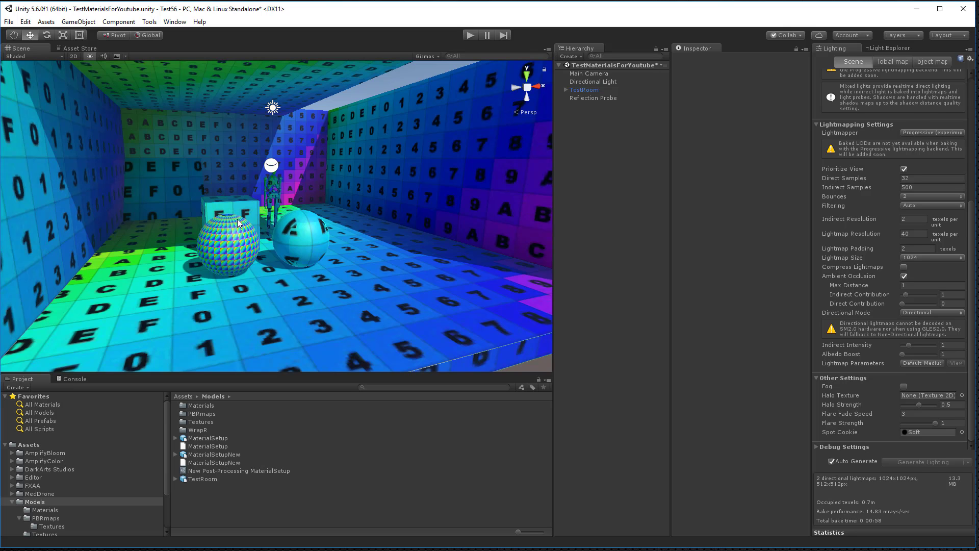
click(233, 243)
click(232, 243)
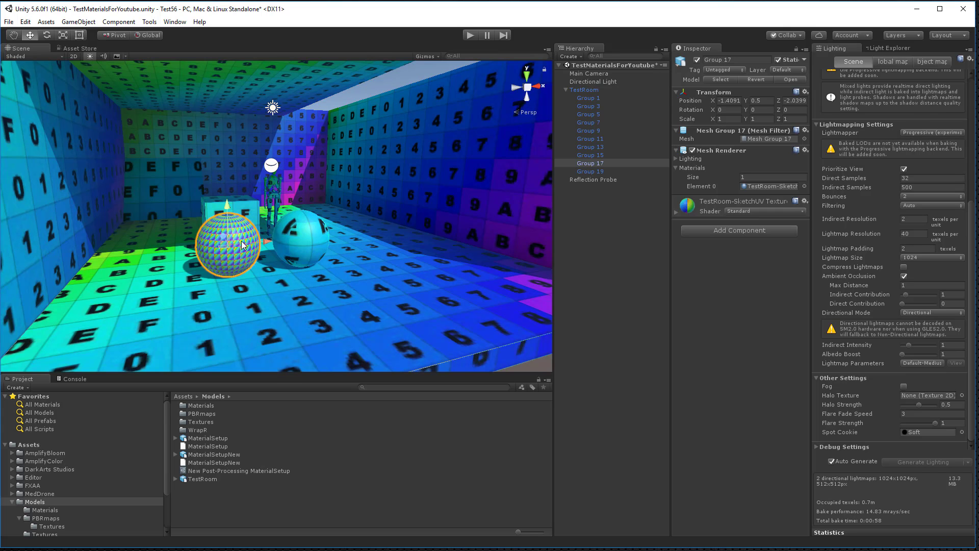
click(303, 229)
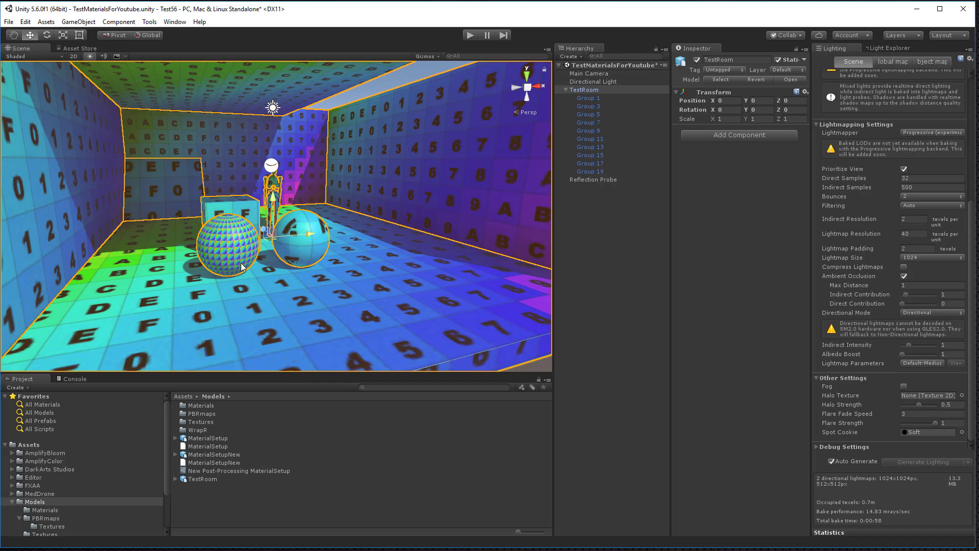
click(227, 254)
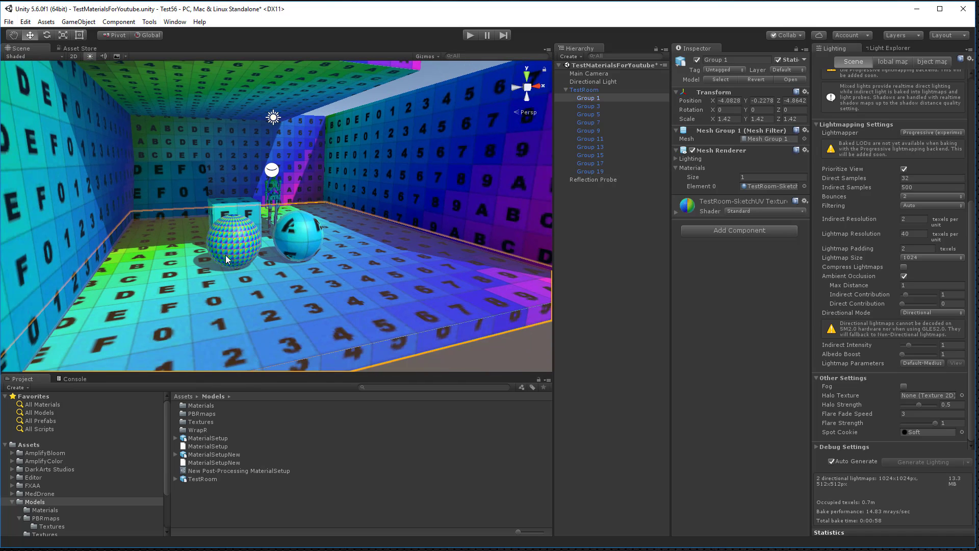
click(486, 354)
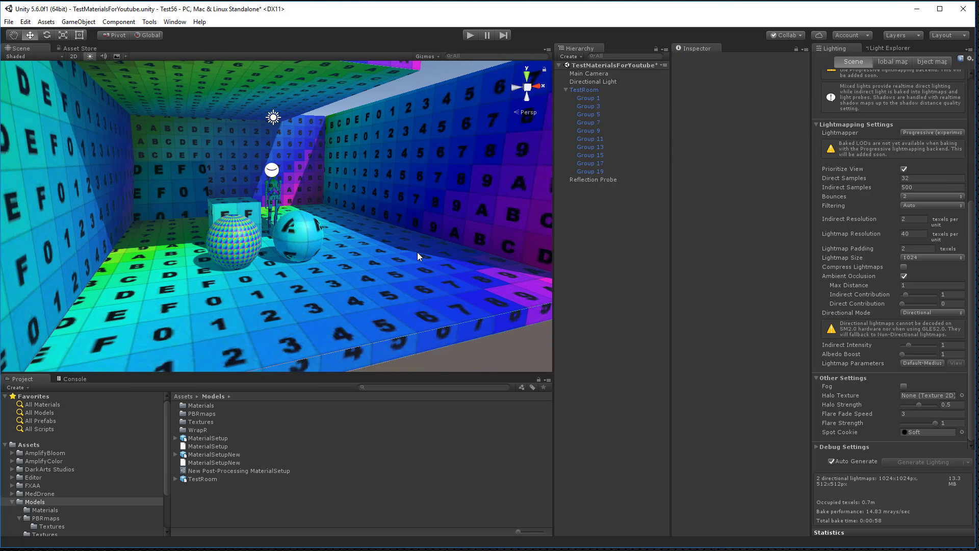
Step: Duplicate the PBRmaps folder inside Models and rename the copy PBRmapsDEMO
click(200, 415)
click(184, 422)
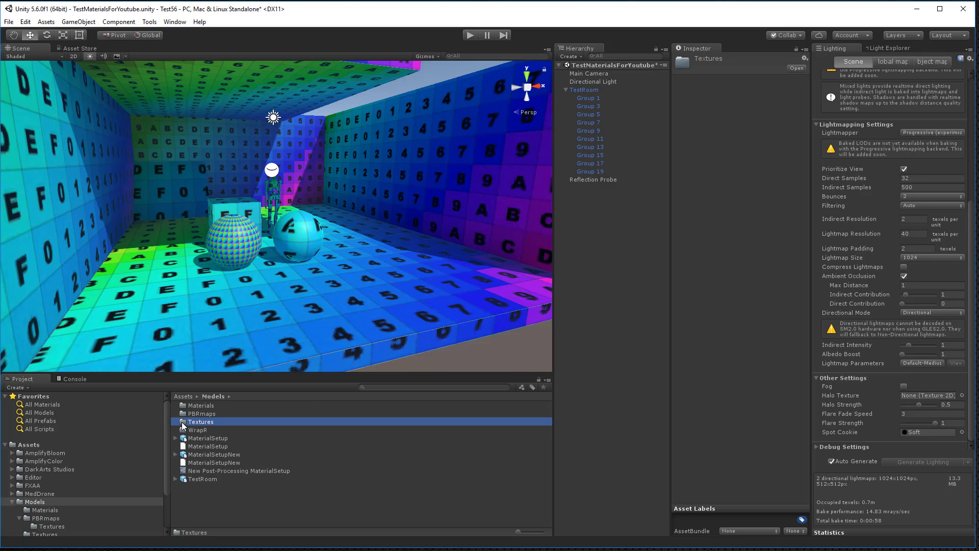
double_click(182, 414)
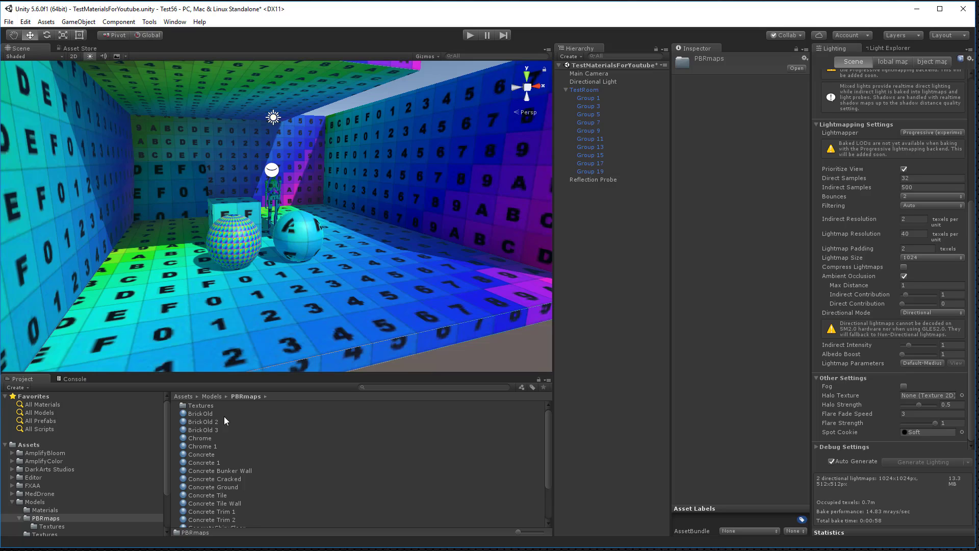
click(34, 501)
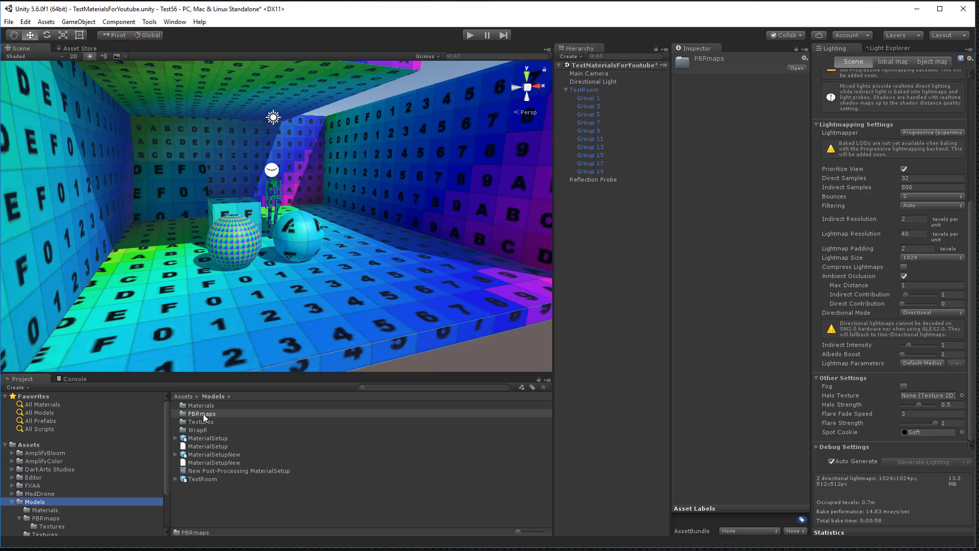
click(203, 414)
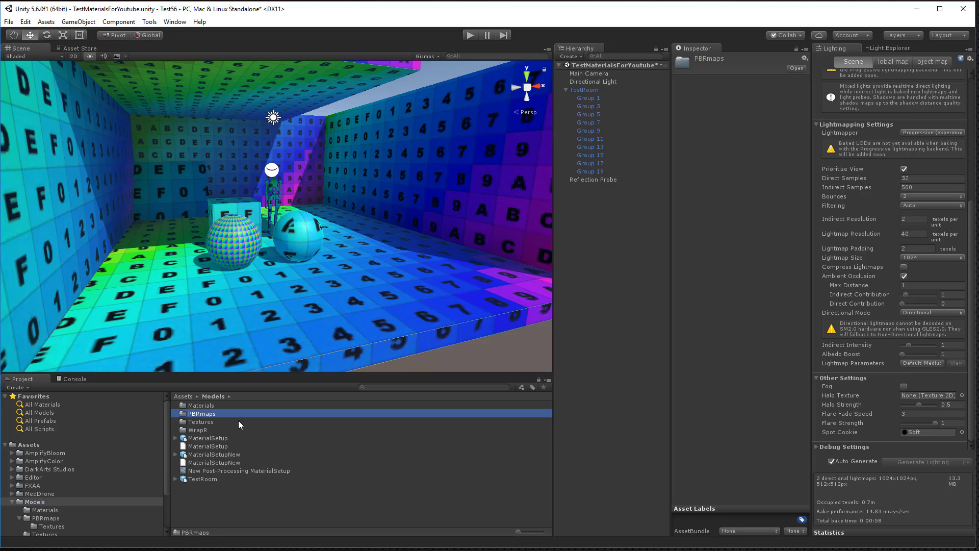
key(ctrl+d)
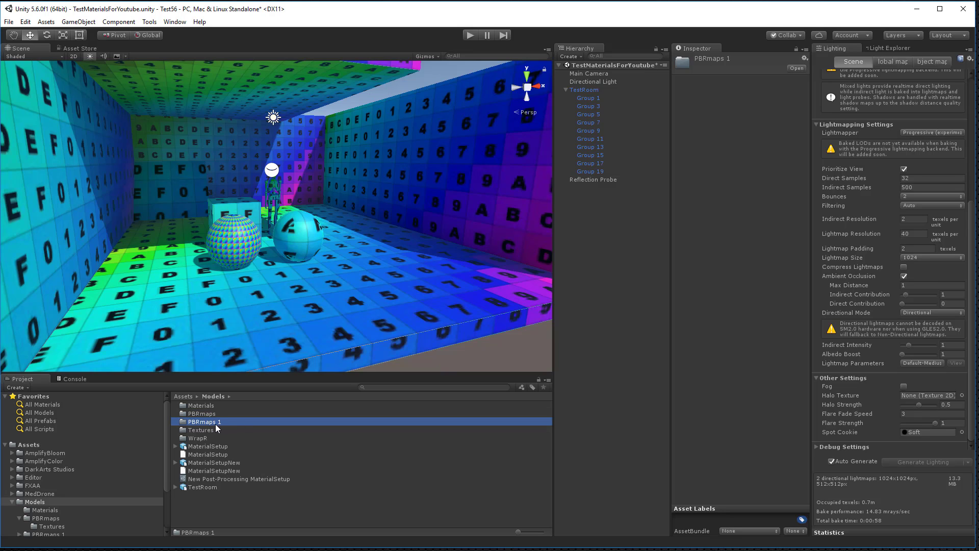
key(F2)
click(219, 424)
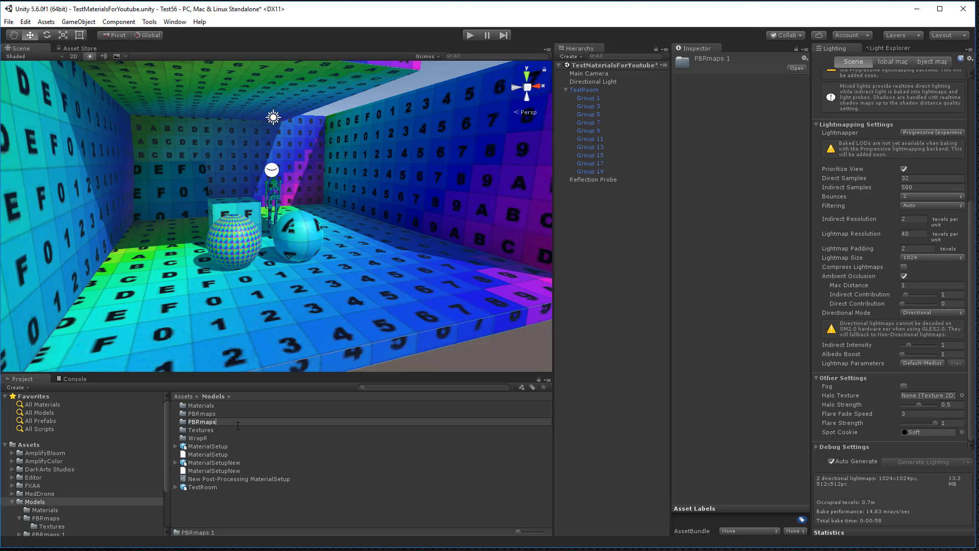
text(DEMO)
key(Return)
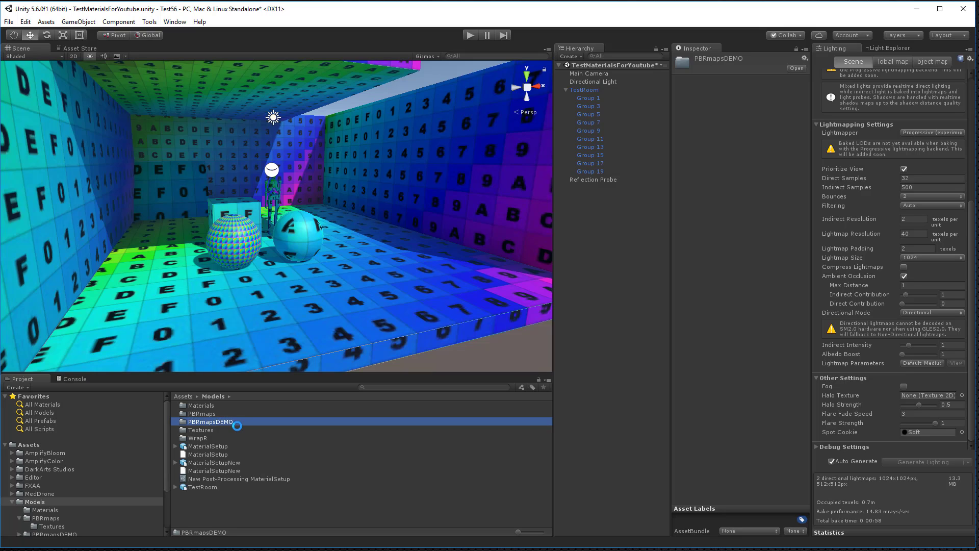
Step: Apply a concrete material from the PBRmapsDEMO folder to the room's floor
double_click(184, 423)
scroll(285, 428, down, 2)
drag(286, 456, 350, 313)
scroll(363, 315, up, 5)
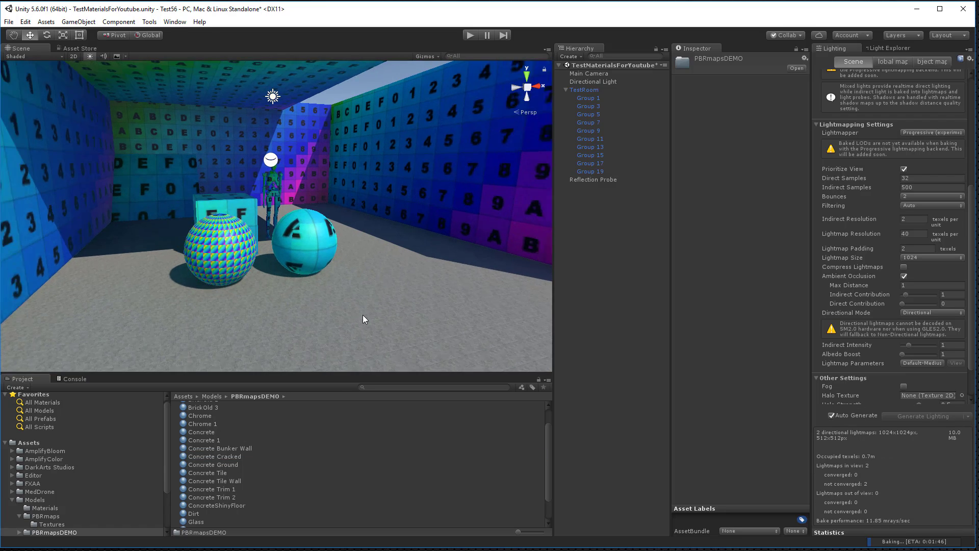
Step: Apply the Concrete Bunker Wall material to both side walls and the Concrete Tile Wall material to the back wall
scroll(362, 316, down, 4)
mouse_move(403, 307)
alt+mouse_down()
mouse_move(291, 297)
mouse_move(385, 293)
mouse_move(390, 304)
alt+mouse_up()
click(389, 304)
click(231, 464)
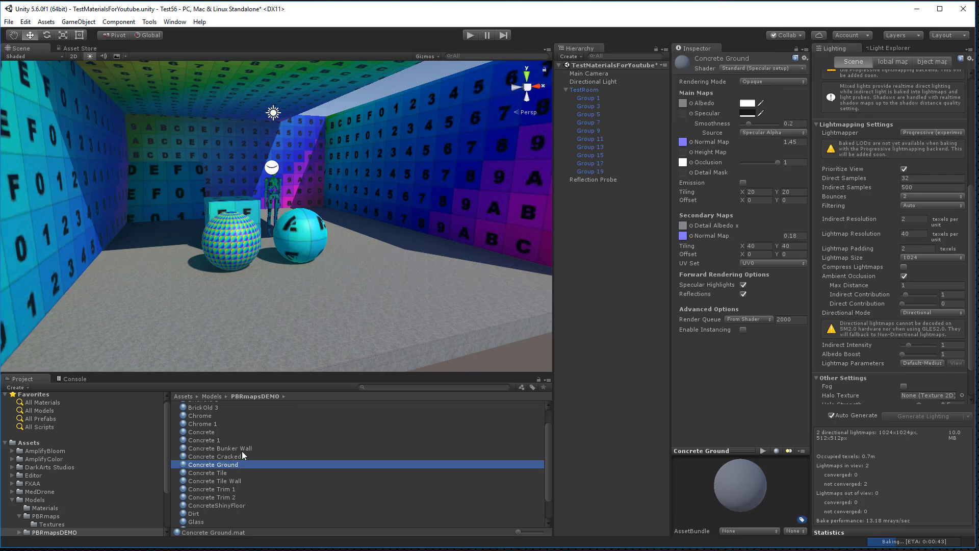
drag(241, 451, 459, 208)
drag(233, 449, 62, 239)
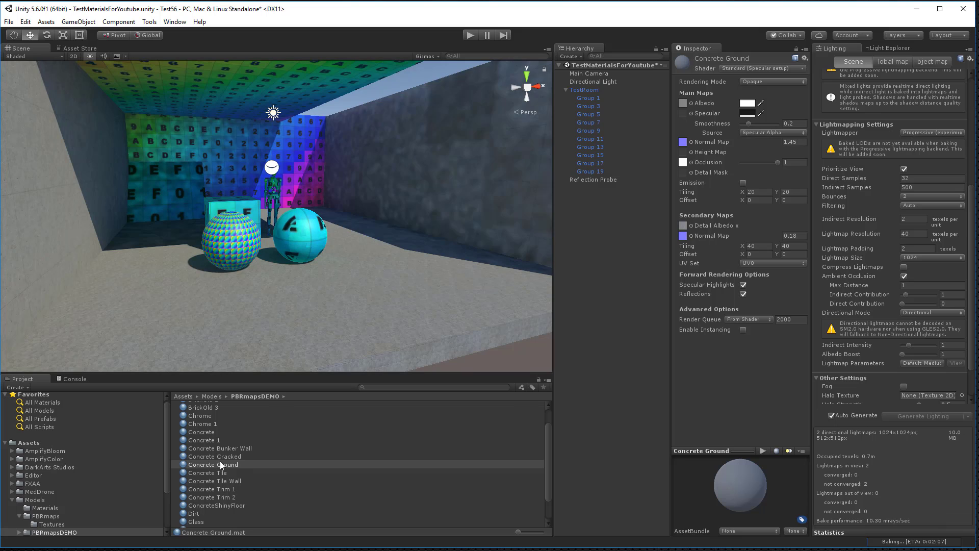
drag(224, 481, 326, 184)
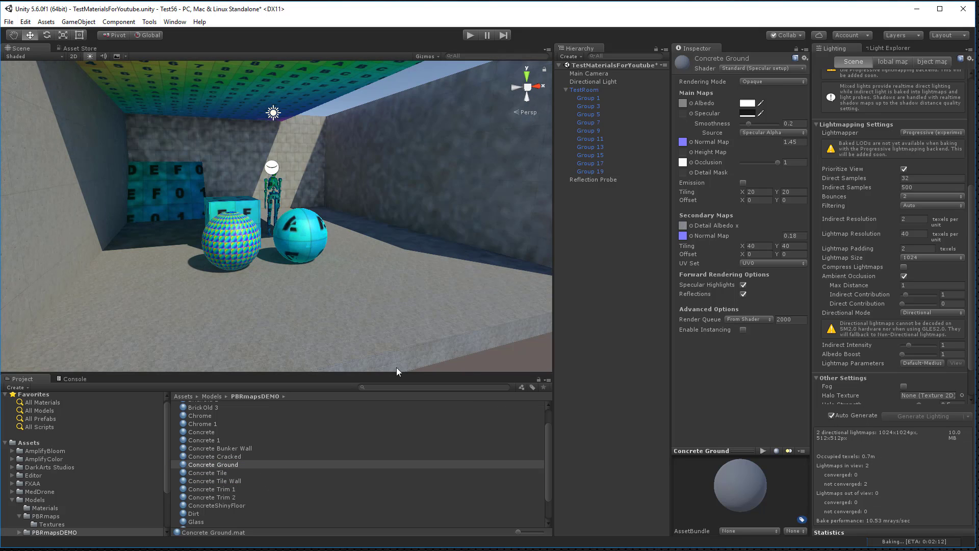
Step: Set the floor's Concrete Ground material to a normal map strength of 0 and a smoothness of 1
alt+drag(417, 284, 311, 269)
scroll(274, 295, up, 3)
mouse_move(274, 295)
middle_down()
mouse_move(302, 223)
mouse_move(292, 290)
mouse_move(305, 301)
mouse_move(290, 297)
middle_up()
scroll(296, 242, down, 2)
click(290, 297)
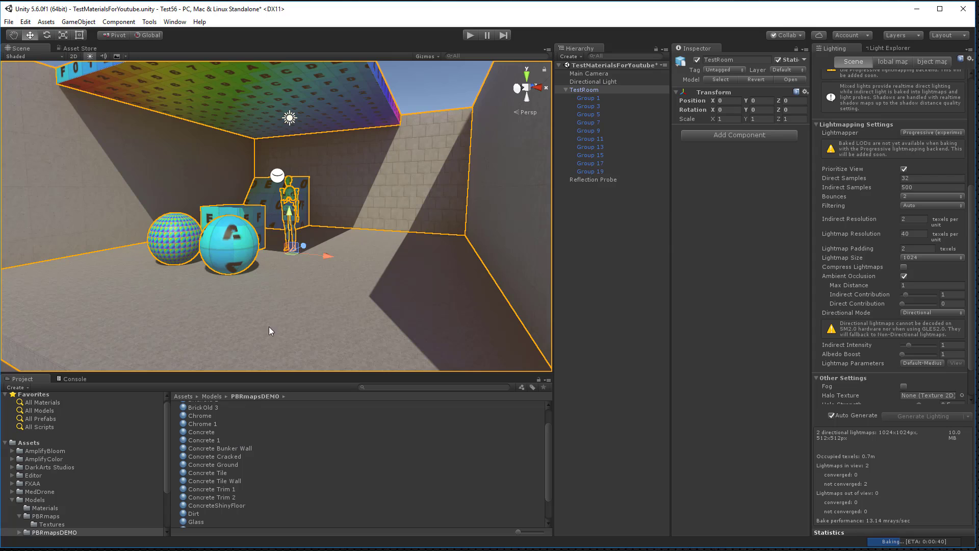
click(521, 246)
click(676, 213)
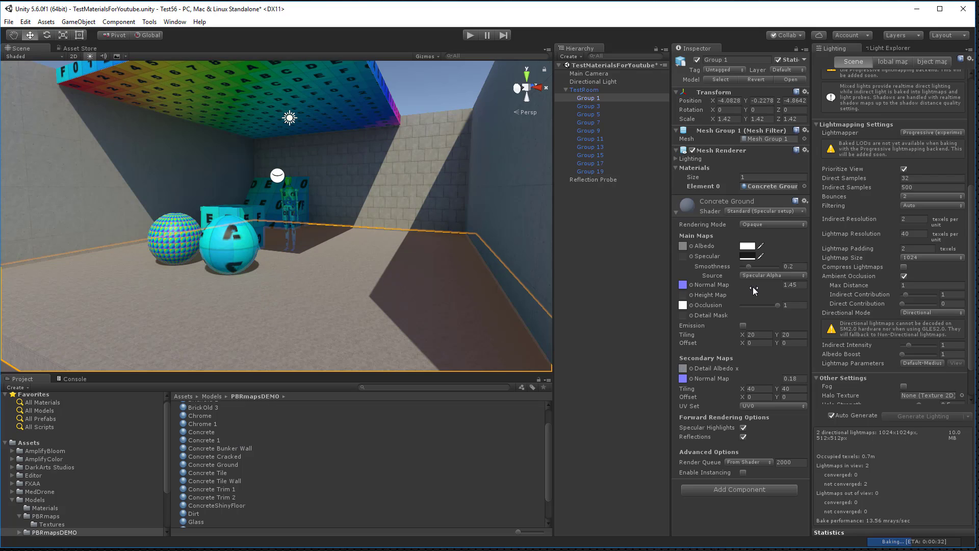
click(794, 285)
drag(749, 267, 798, 267)
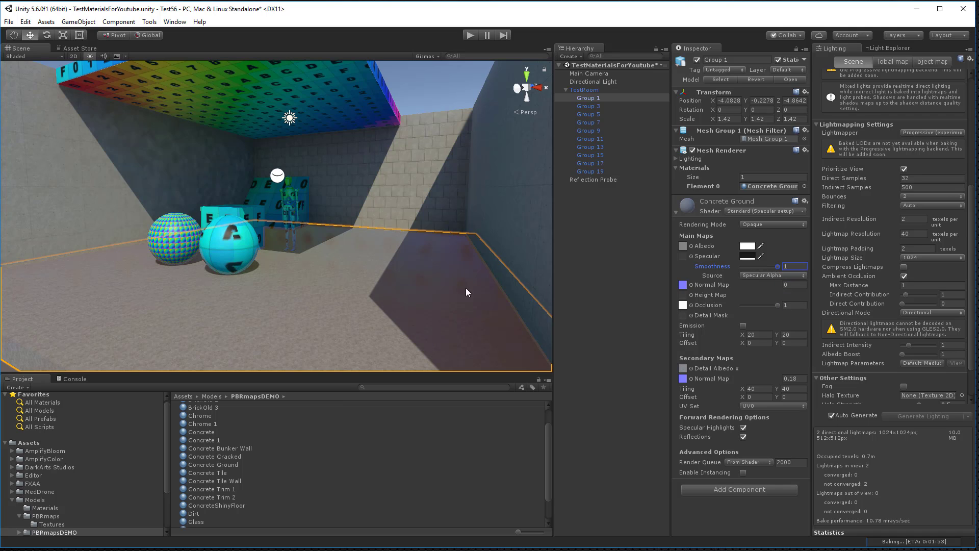
Step: Add a Post-Processing Behaviour component to the Main Camera
drag(408, 296, 456, 301)
click(607, 73)
click(739, 359)
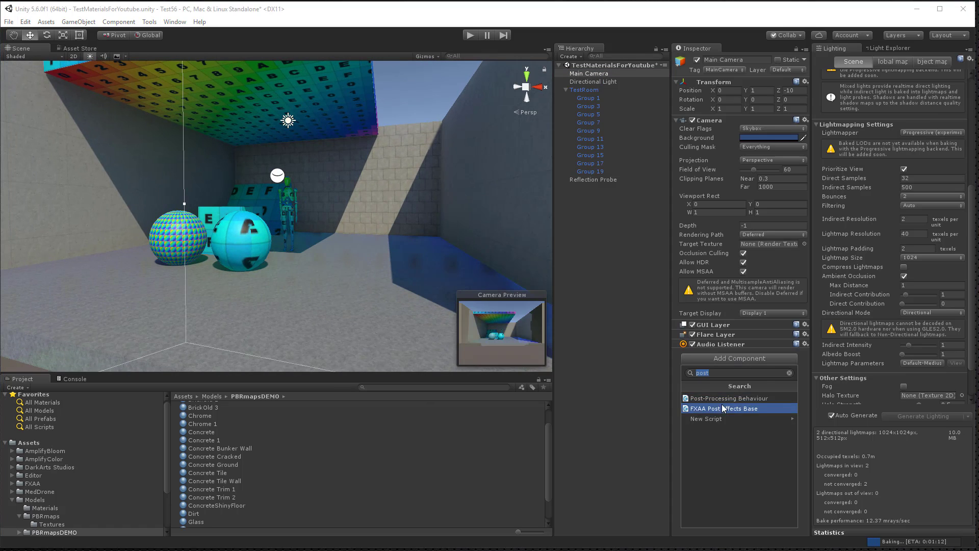
click(728, 399)
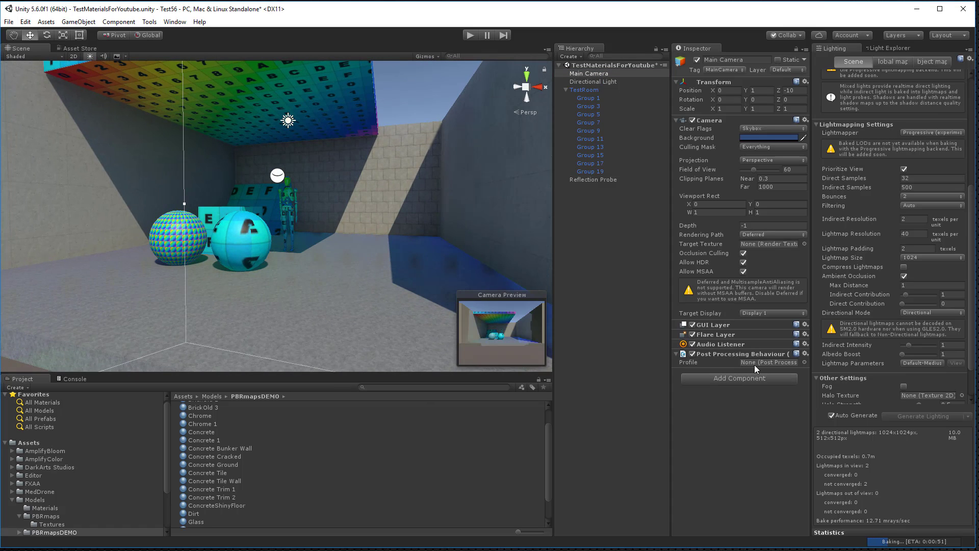
Step: Create a Post-Processing Profile in the PBRmapsDEMO folder and name it New Post-Processing YOUTUBE
scroll(32, 500, down, 3)
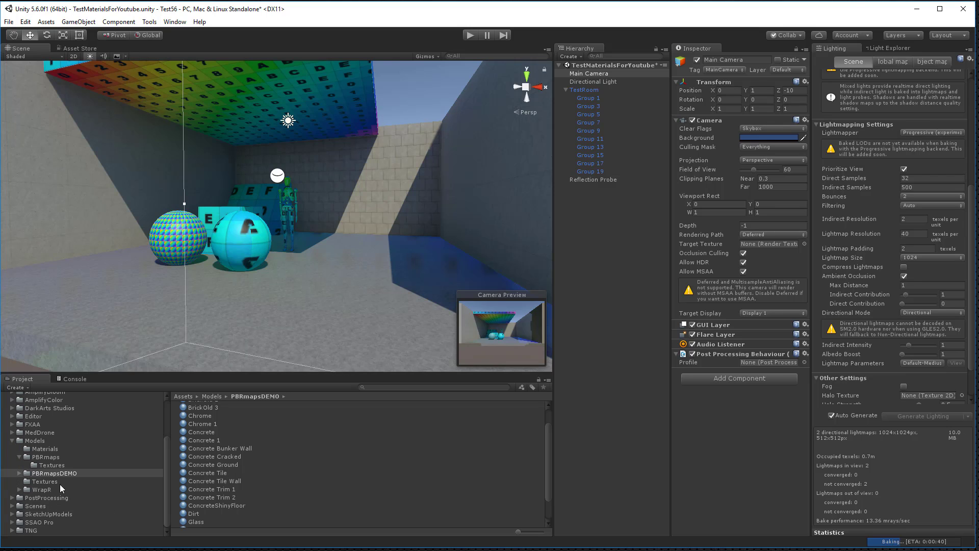
click(337, 465)
right_click(349, 434)
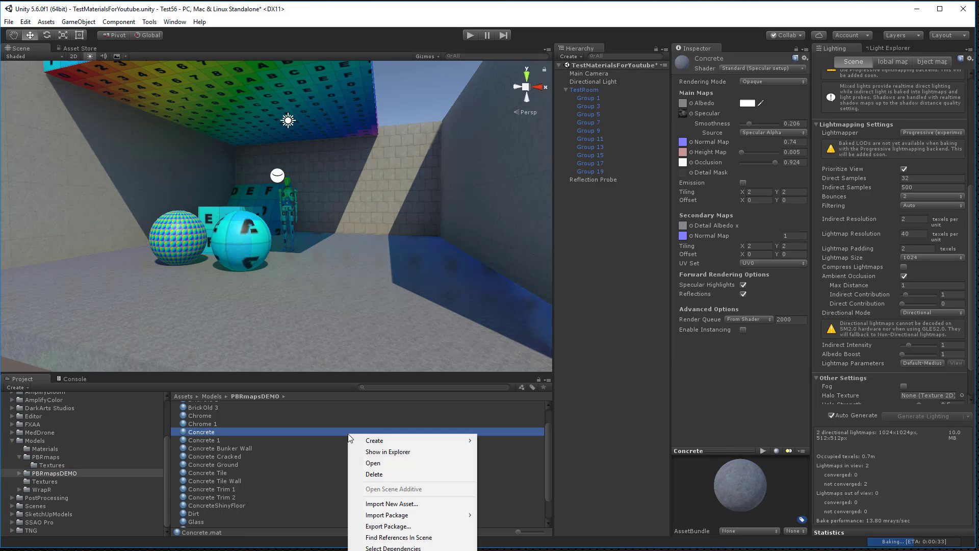
mouse_move(405, 439)
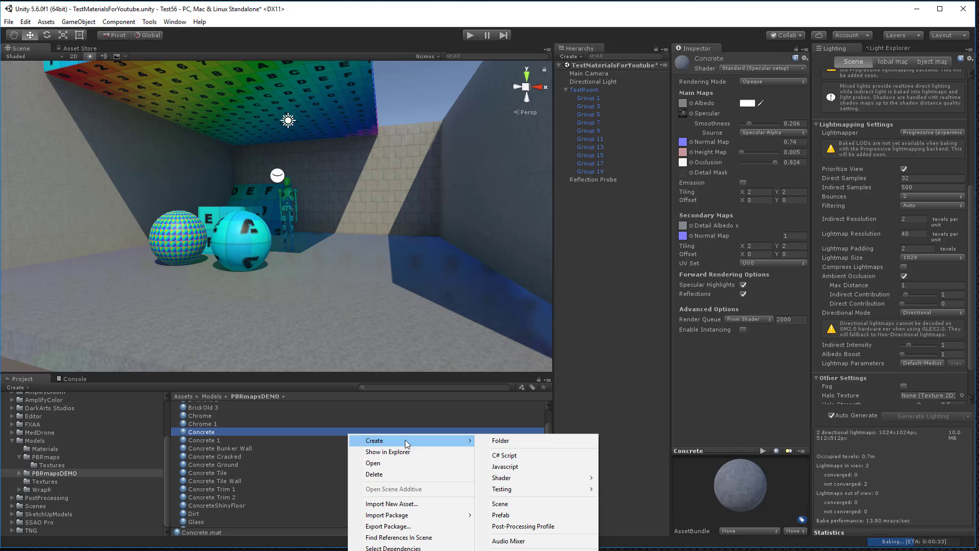
click(520, 526)
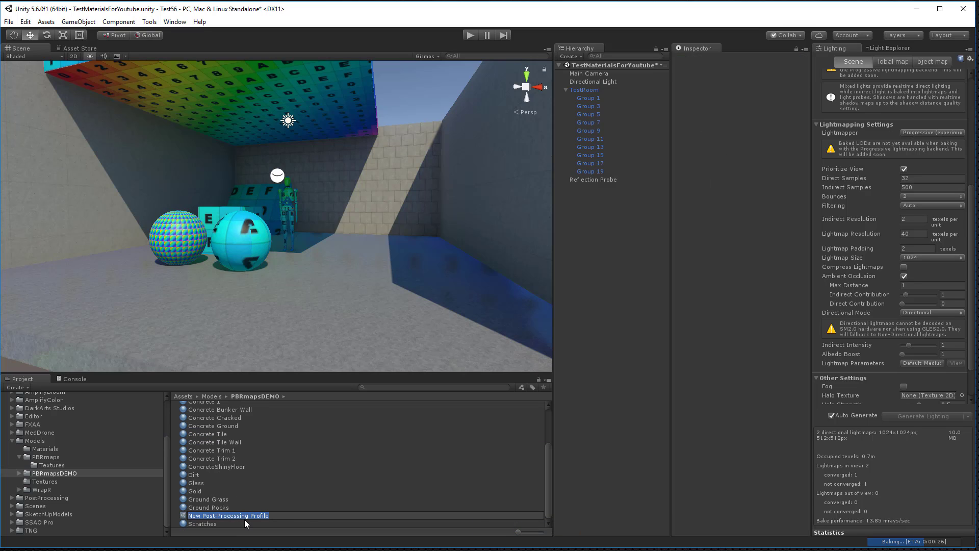
click(282, 515)
text(YOUTUBZE)
key(Return)
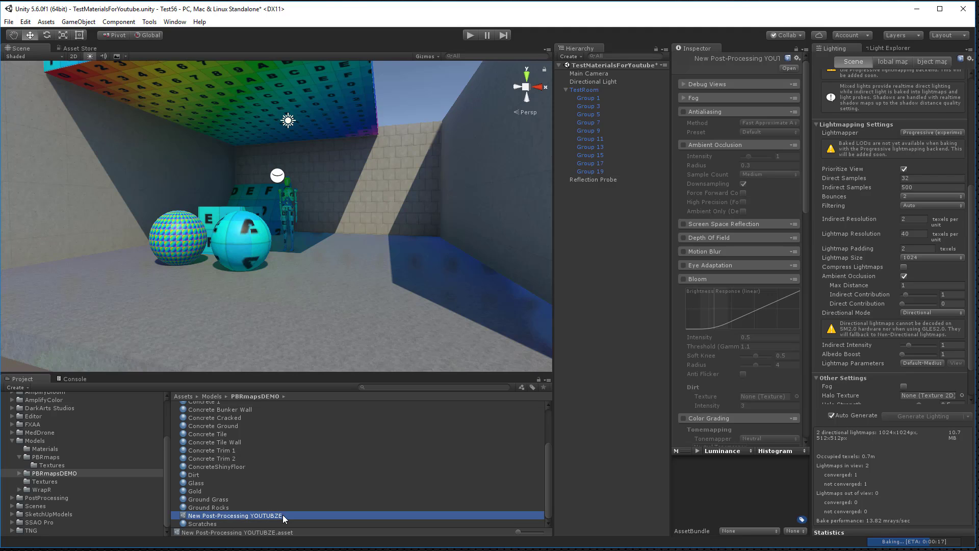
key(F2)
click(282, 515)
key(BackSpace)
text(E)
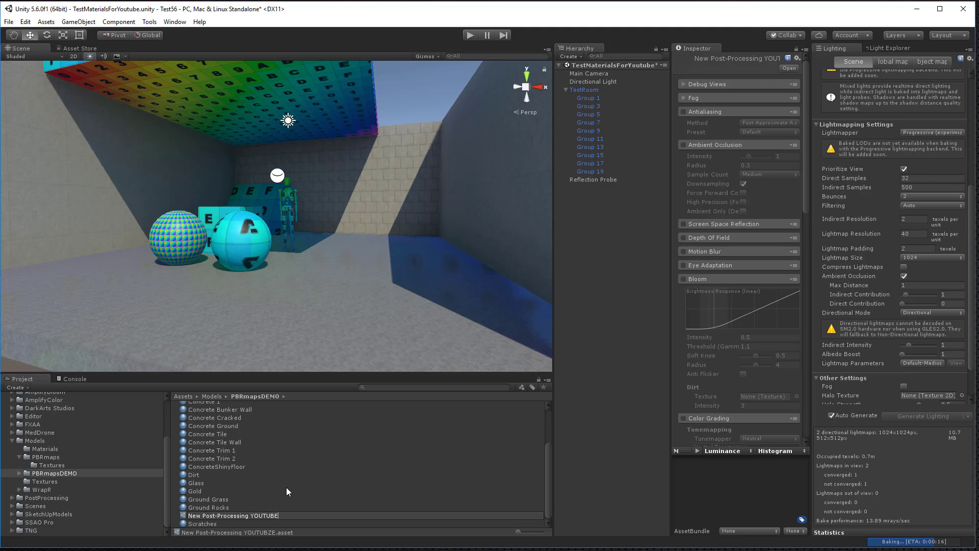
click(286, 489)
Step: Assign the New Post-Processing YOUTUBE profile to the Main Camera's Post Processing Behaviour and open the profile's settings
click(247, 513)
click(589, 74)
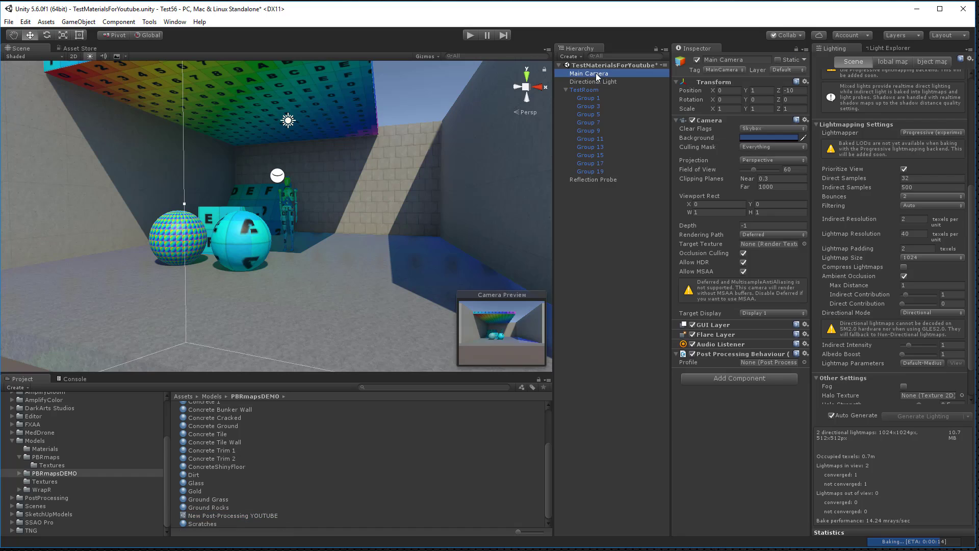
drag(237, 514, 780, 363)
click(220, 514)
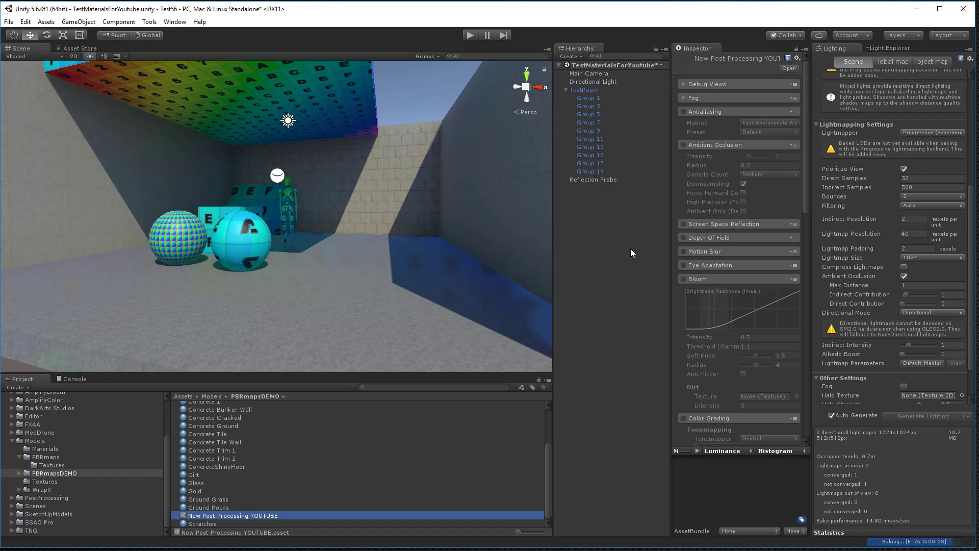
Step: Try the profile's Ambient Occlusion effect with an intensity of 0.79
click(684, 145)
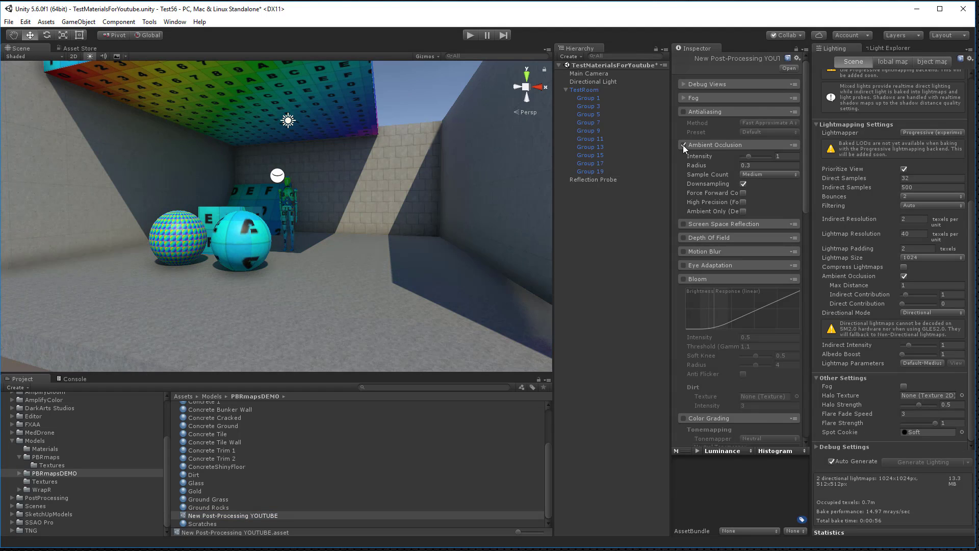
mouse_move(748, 156)
mouse_down()
mouse_move(765, 159)
mouse_move(750, 160)
mouse_up()
click(684, 145)
Step: Enable Antialiasing with the Extreme Quality preset, plus Screen Space Reflection and Bloom, in the post-processing profile
click(684, 112)
click(753, 132)
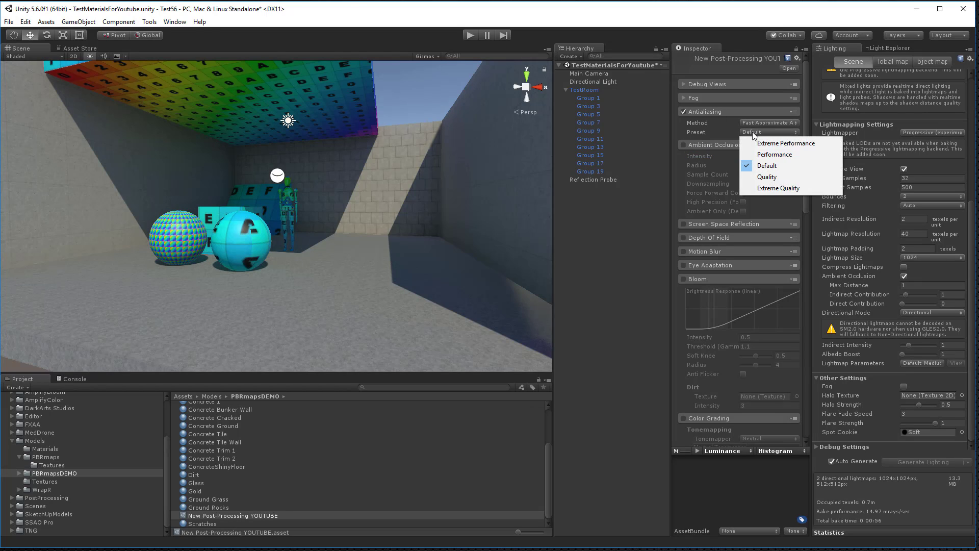
click(791, 188)
click(683, 223)
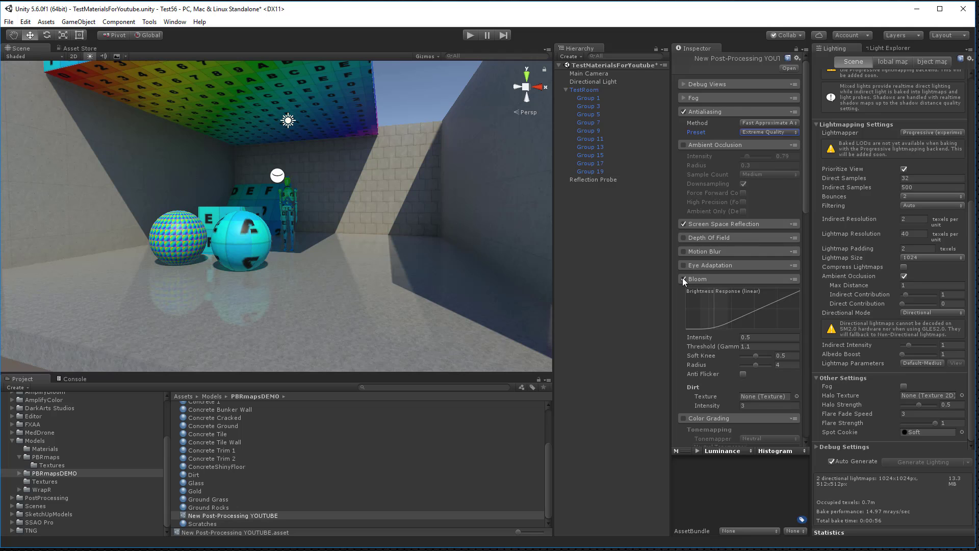
Step: Try Albedo Alpha as the smoothness source of the floor's Concrete Ground material
alt+drag(387, 248, 486, 252)
click(399, 304)
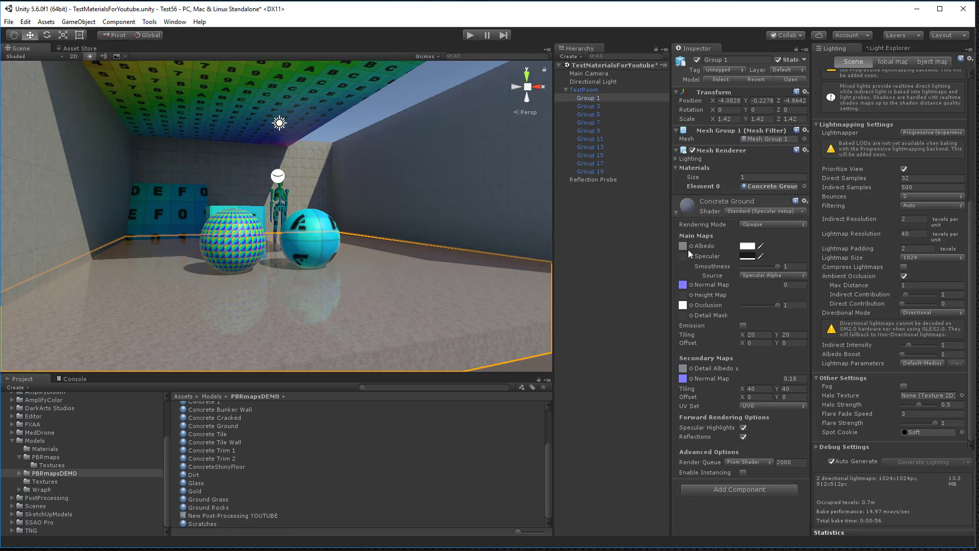
click(773, 275)
click(760, 296)
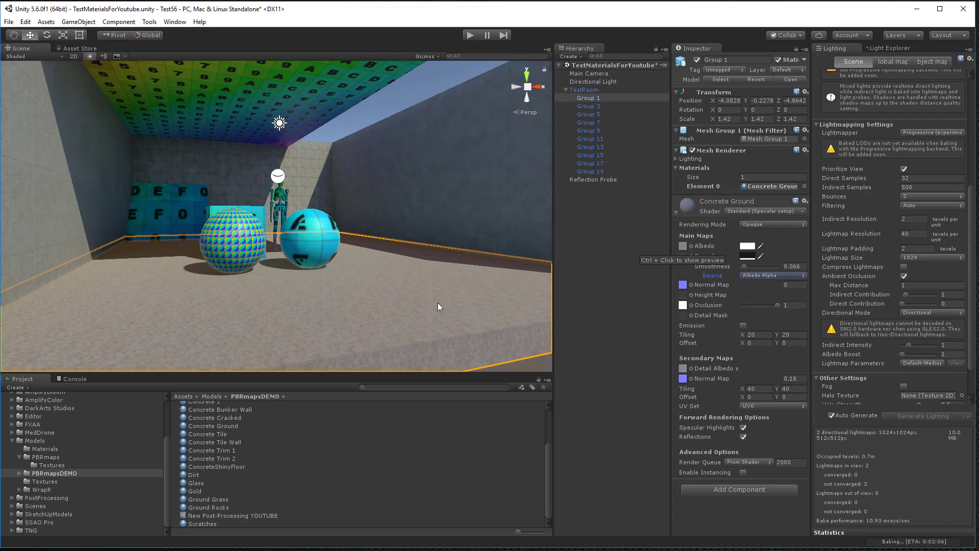
alt+drag(500, 243, 453, 221)
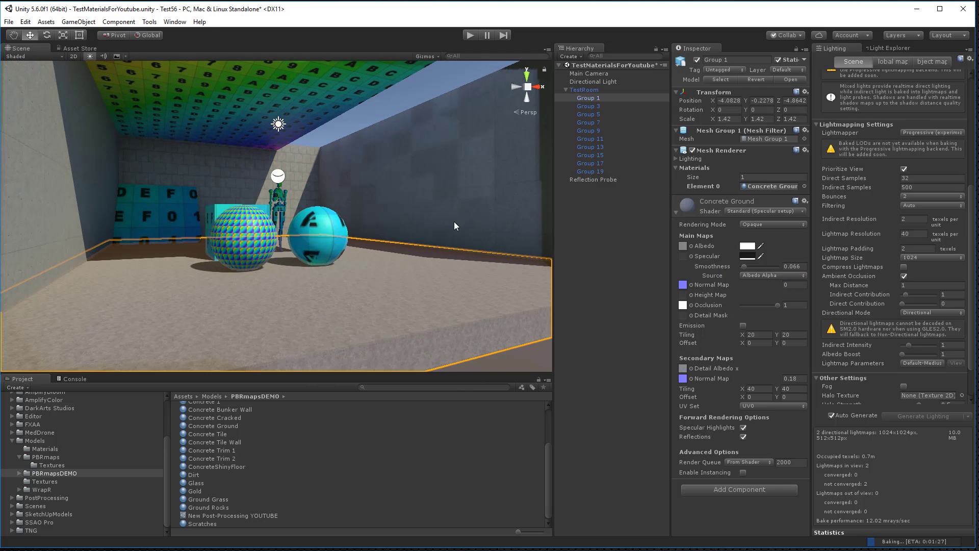
Step: Browse the Textures folder inside PBRmapsDEMO and inspect the Concrete-diffuse textures
scroll(228, 433, up, 3)
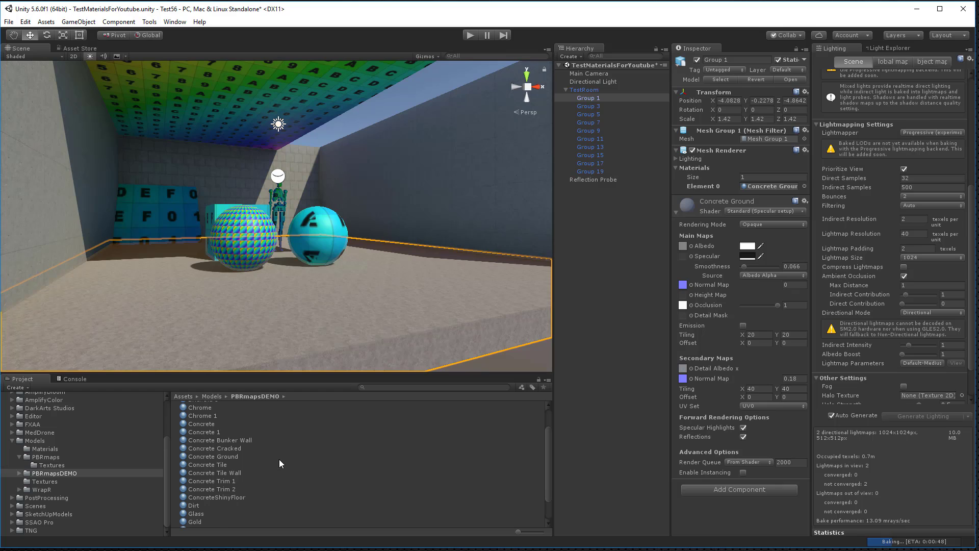
scroll(280, 459, up, 3)
click(20, 473)
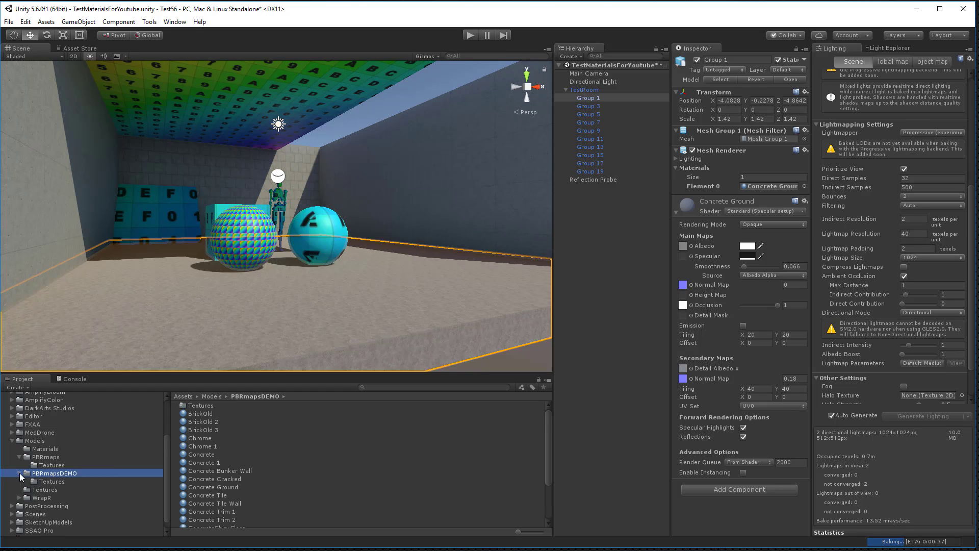
click(51, 481)
scroll(259, 448, down, 2)
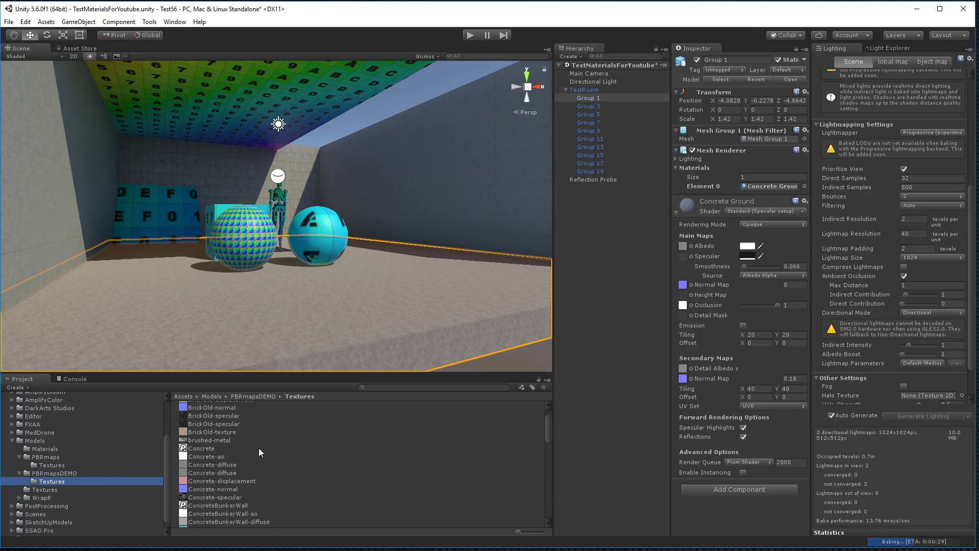
click(203, 474)
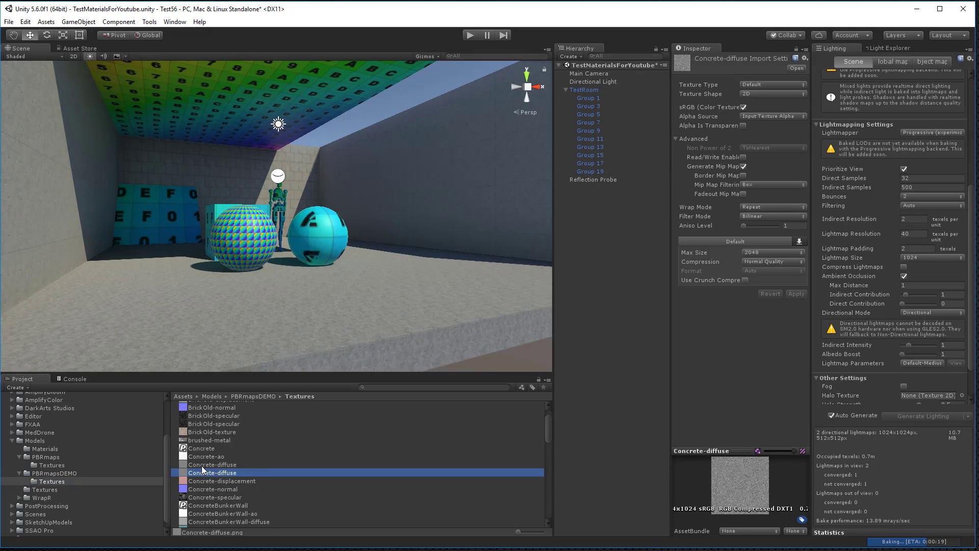
click(192, 465)
drag(192, 465, 303, 334)
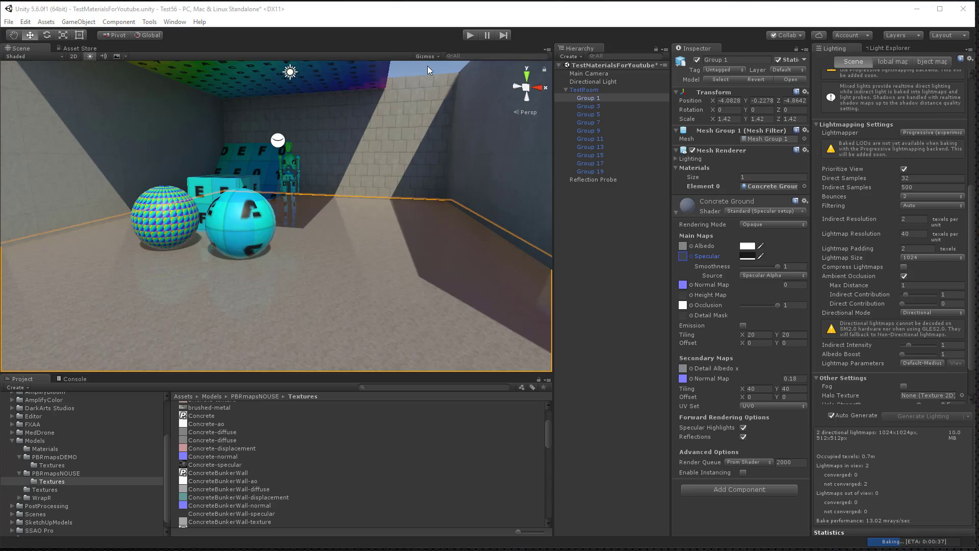
Step: Apply the ConcreteShinyFloor material from the PBRmapsDEMO folder to the room's floor
alt+drag(384, 264, 438, 292)
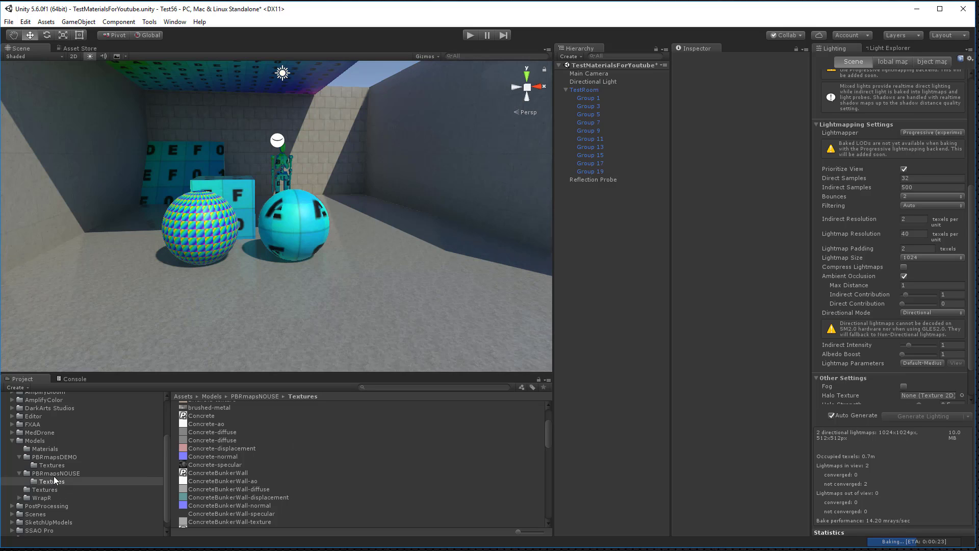
click(53, 457)
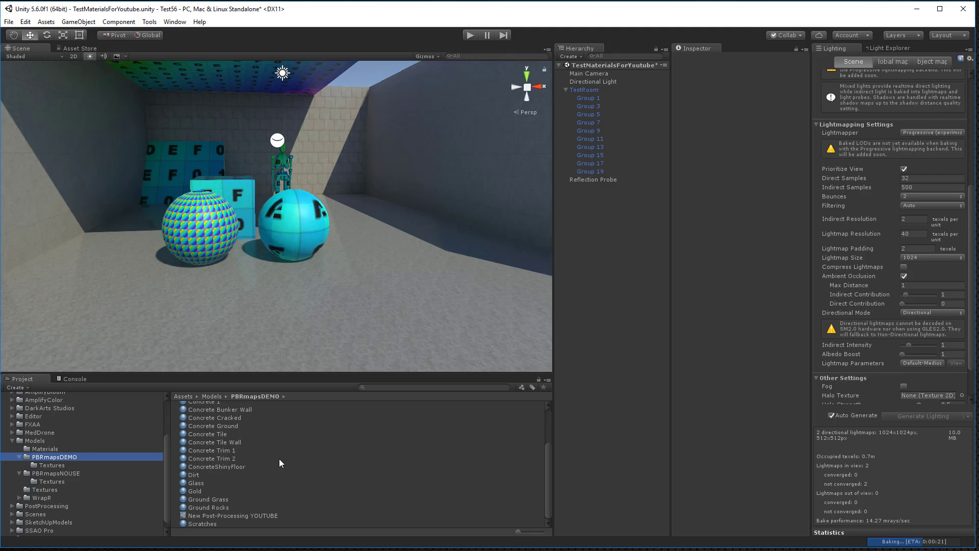
scroll(274, 454, up, 3)
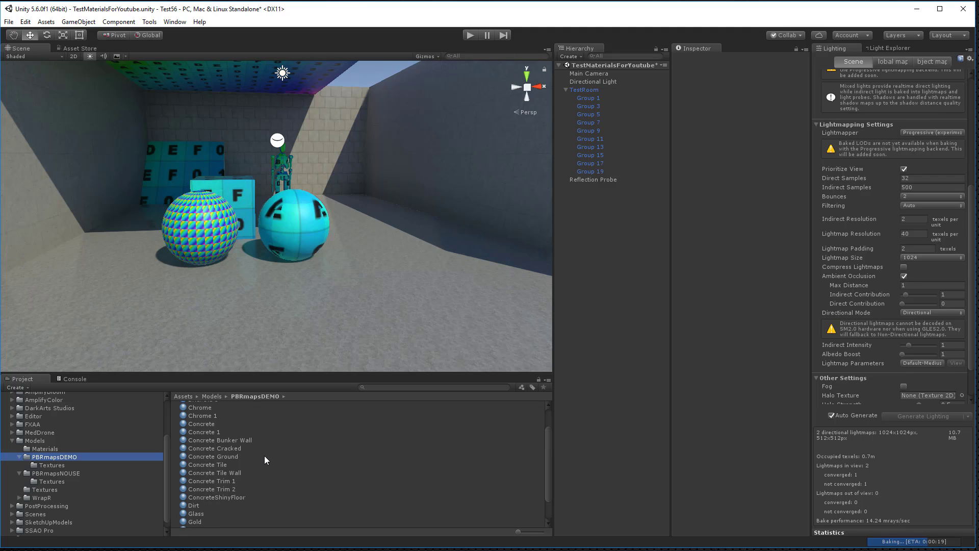
scroll(233, 497, up, 1)
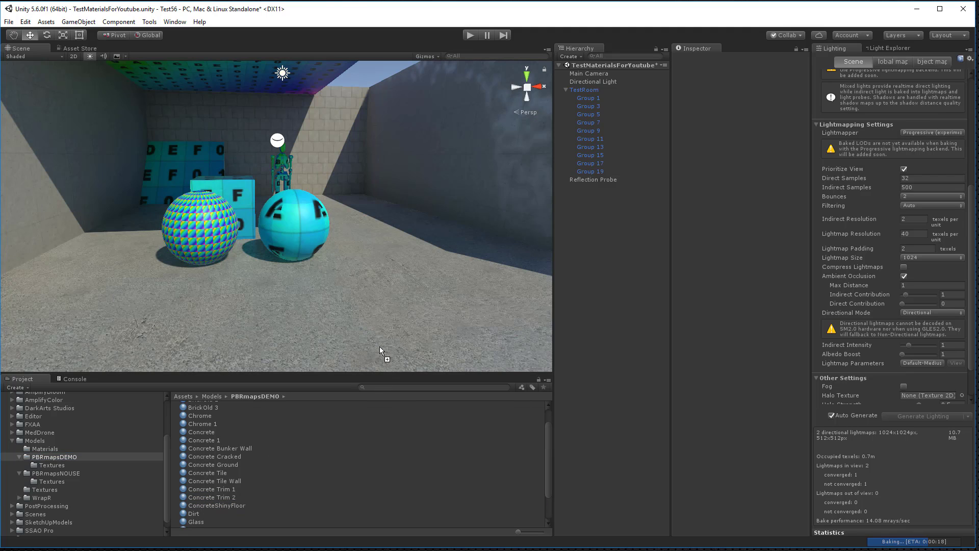
Step: Examine the floor's reflections from several angles and select the floor to check its material settings
alt+drag(461, 314, 380, 281)
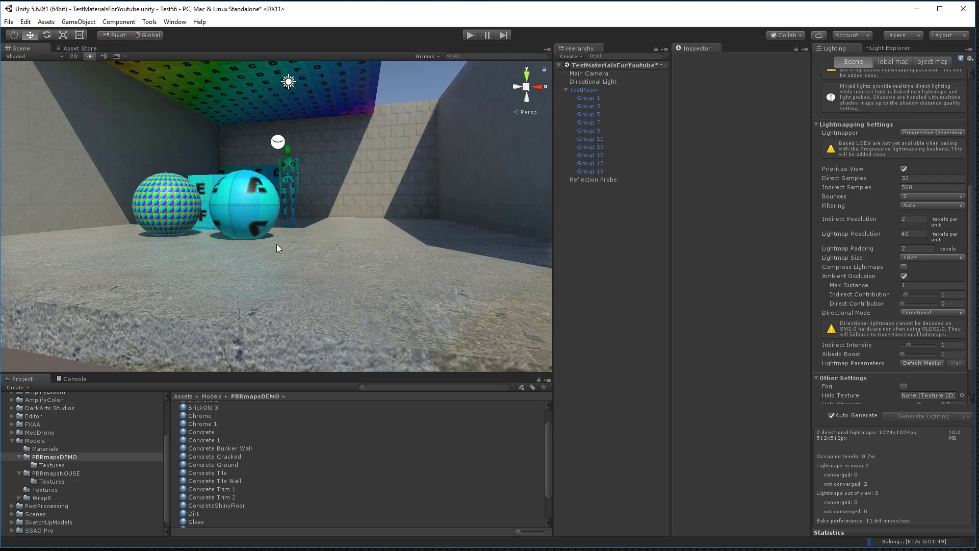
scroll(276, 244, down, 1)
scroll(275, 241, up, 4)
alt+drag(277, 242, 376, 262)
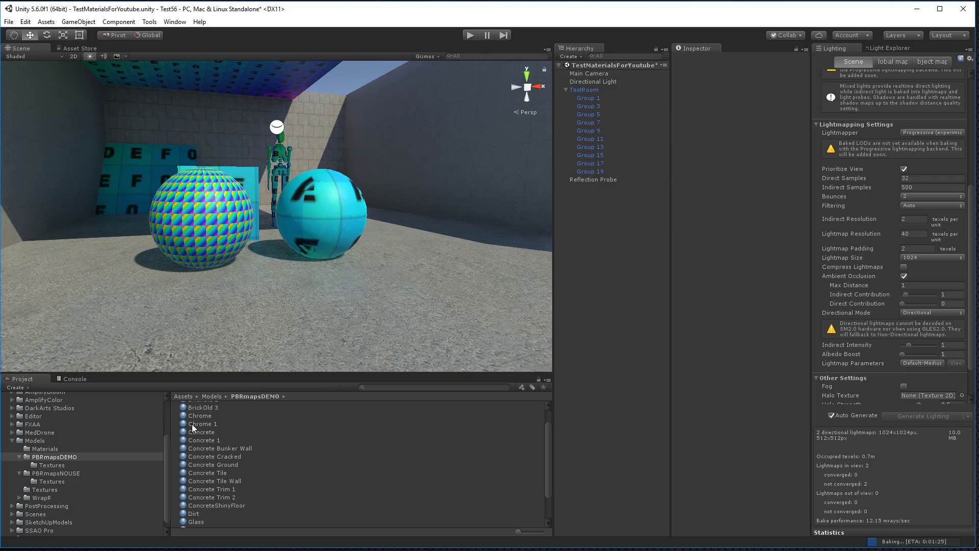
click(313, 321)
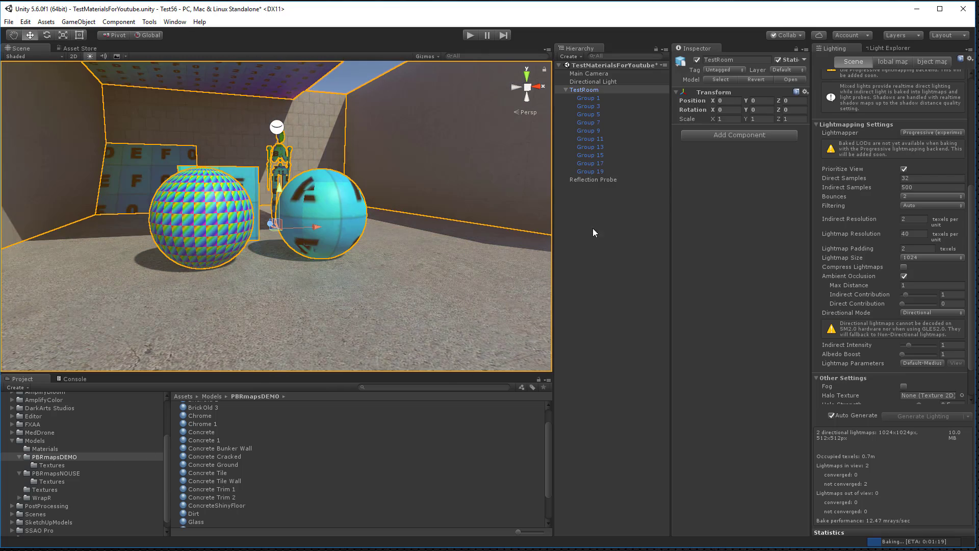
click(418, 269)
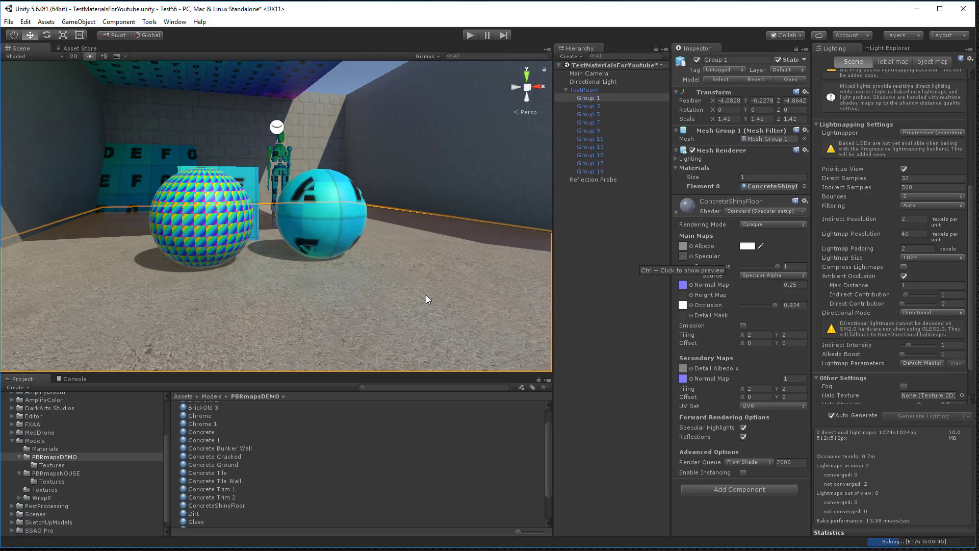
Step: Set the normal map strength and occlusion of the floor's ConcreteShinyFloor material to 0, checking the floor from several angles
alt+drag(423, 295, 448, 284)
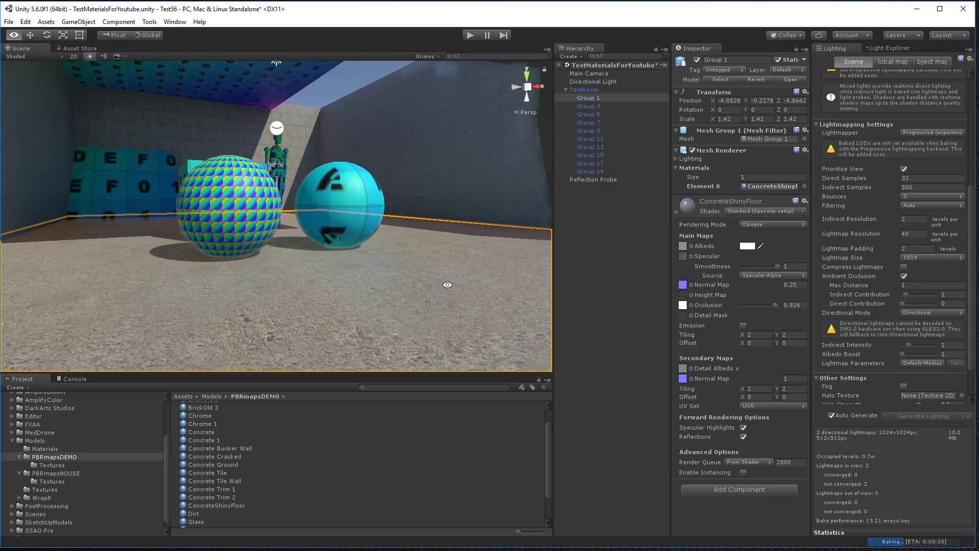
click(788, 287)
text(0)
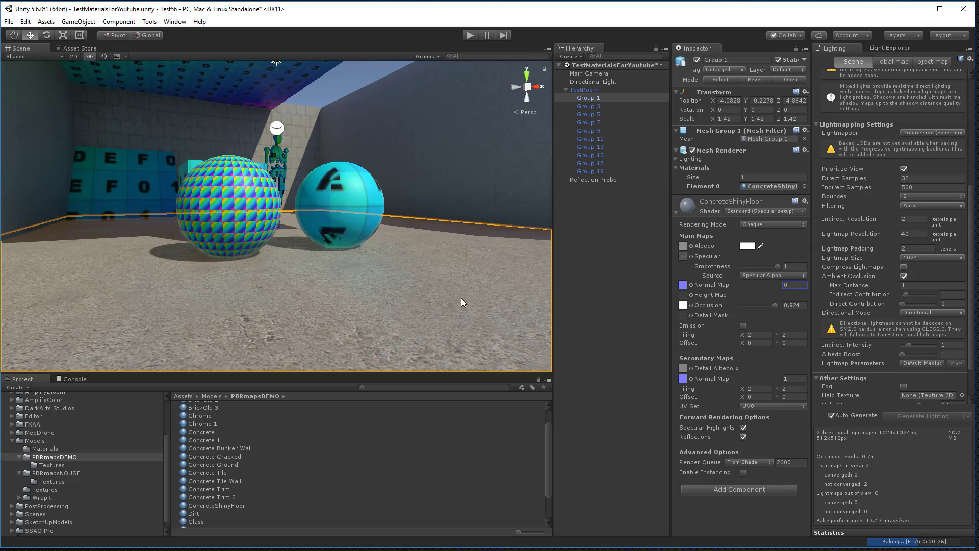
alt+drag(461, 302, 290, 259)
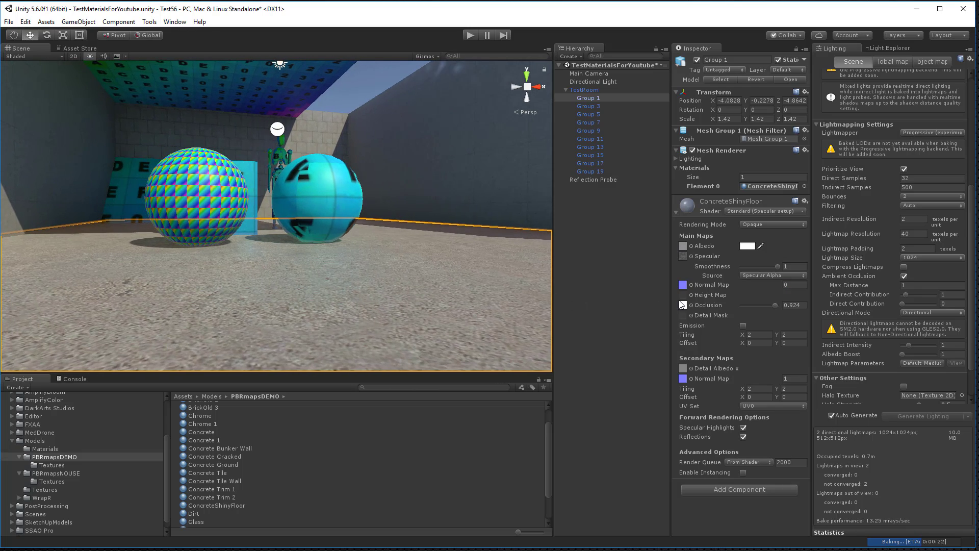
alt+drag(384, 292, 245, 322)
Step: Try Albedo Alpha as the smoothness source of the floor material, and return it to Specular Alpha
click(772, 274)
click(762, 297)
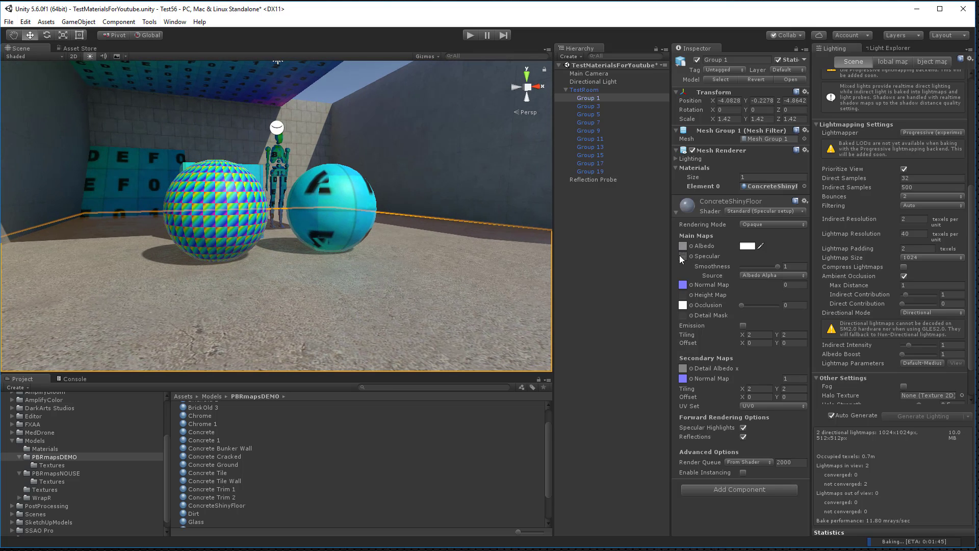
click(750, 276)
click(761, 285)
Step: Assign the ConcreteFloorShiny-diffuse and ConcreteFloorShiny-specular PSD textures from PBRmapsDEMO's Textures folder as ConcreteShinyFloor's albedo and specular maps
click(683, 246)
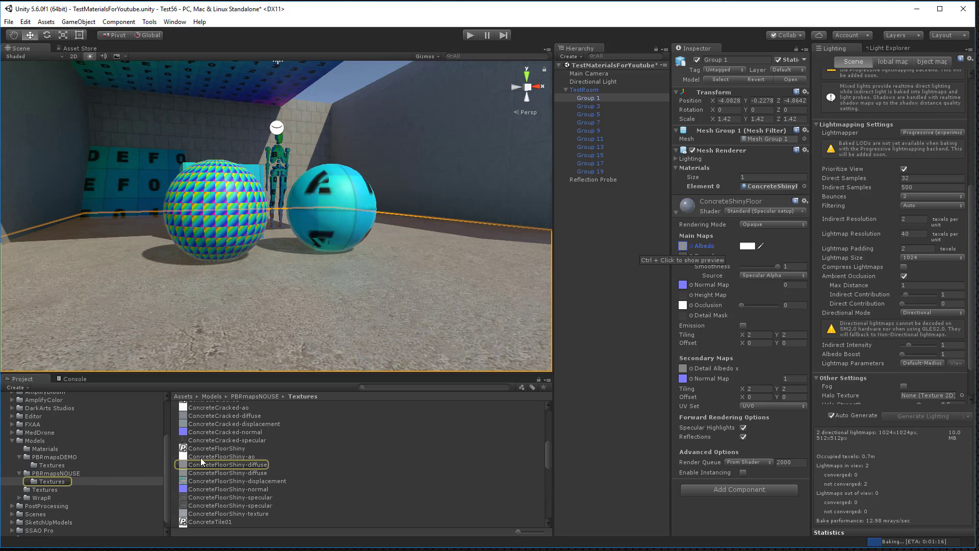
click(47, 464)
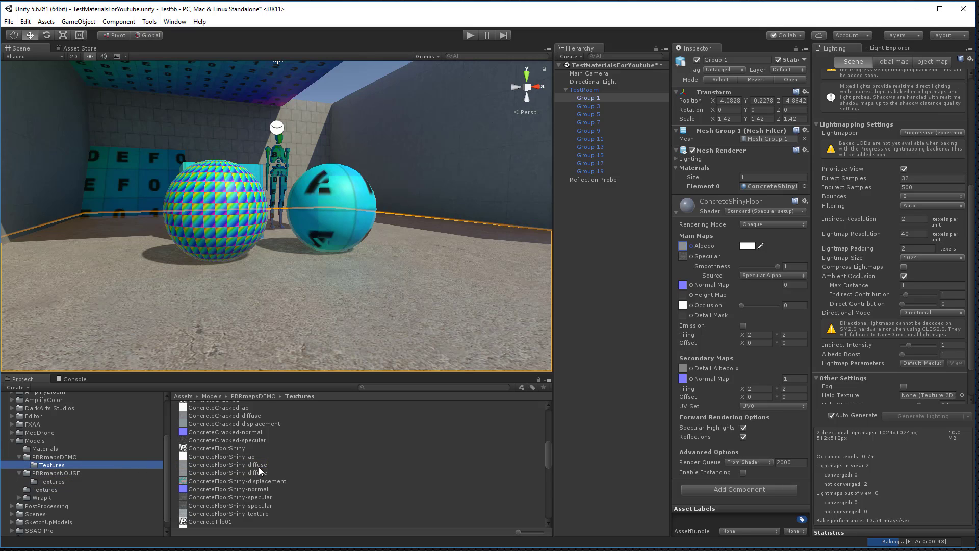
click(221, 473)
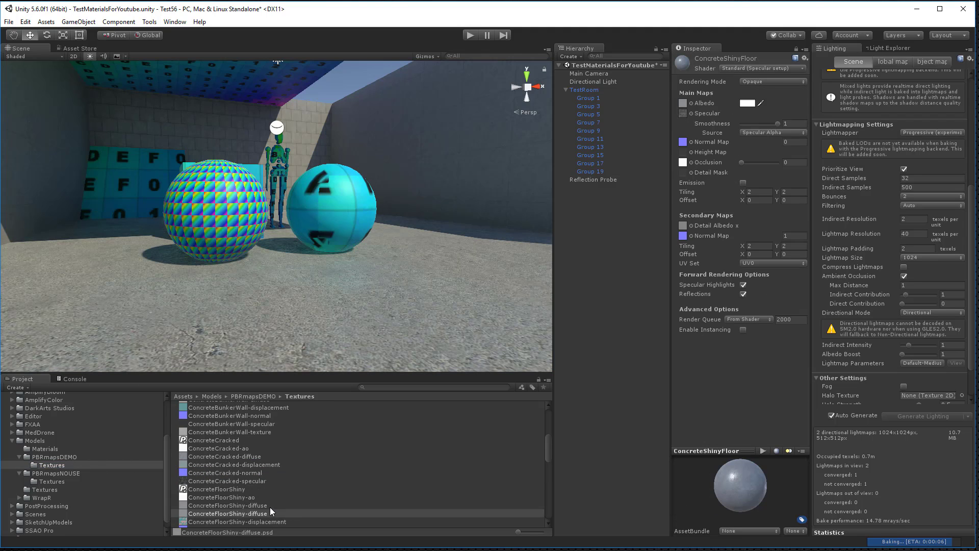
scroll(271, 507, down, 1)
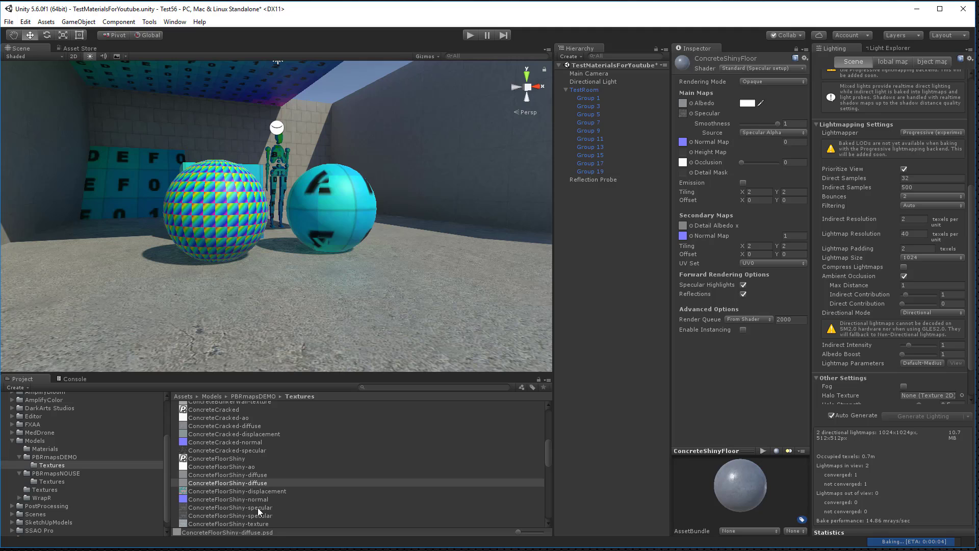
click(258, 507)
click(260, 517)
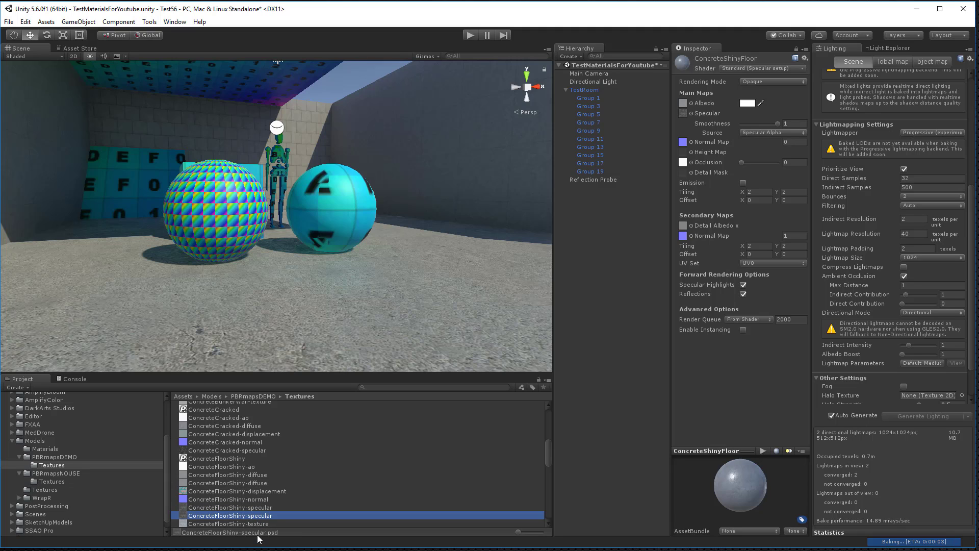
drag(260, 517, 682, 113)
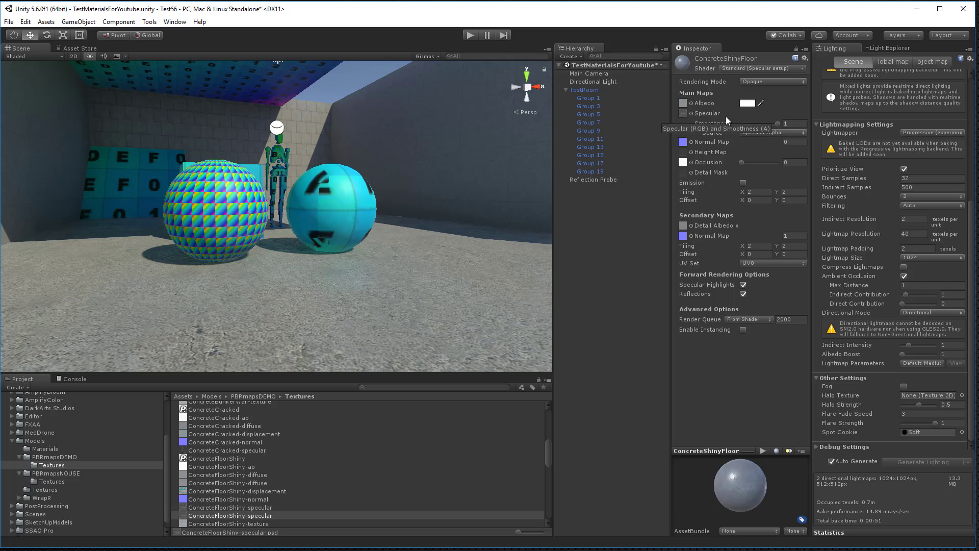
Step: Set the ConcreteShinyFloor material's smoothness to 1 and view the floor's reflections from another angle
click(777, 124)
mouse_move(779, 124)
mouse_down()
mouse_move(771, 127)
mouse_move(781, 128)
mouse_up()
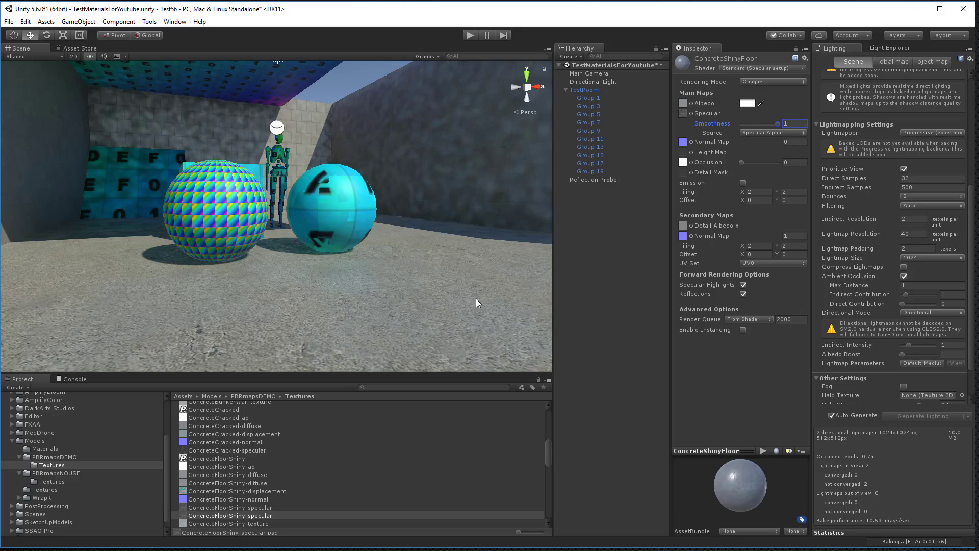
alt+drag(476, 299, 395, 302)
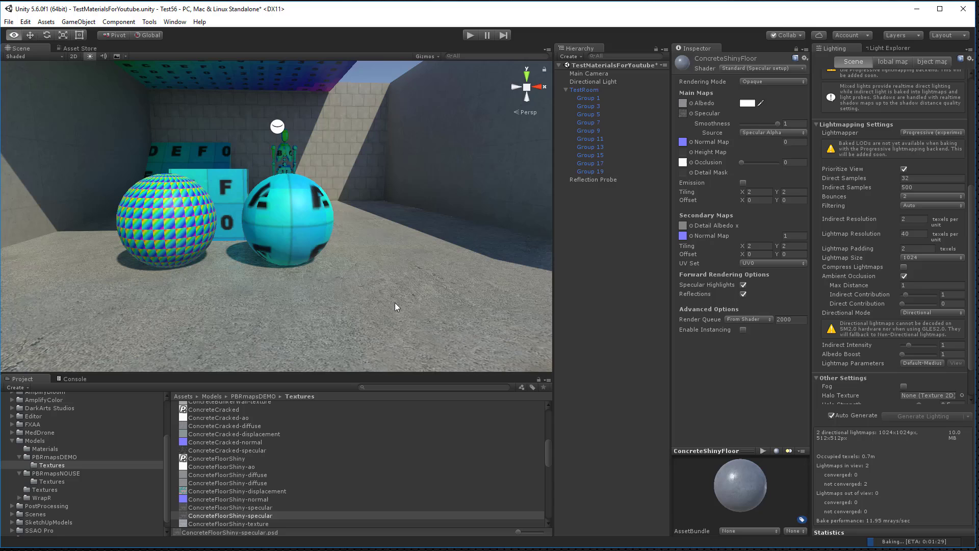
Step: Locate ConcreteShinyFloor's specular map, open ConcreteFloorShiny-specular.psd in Photoshop and view its layers and channels
click(682, 111)
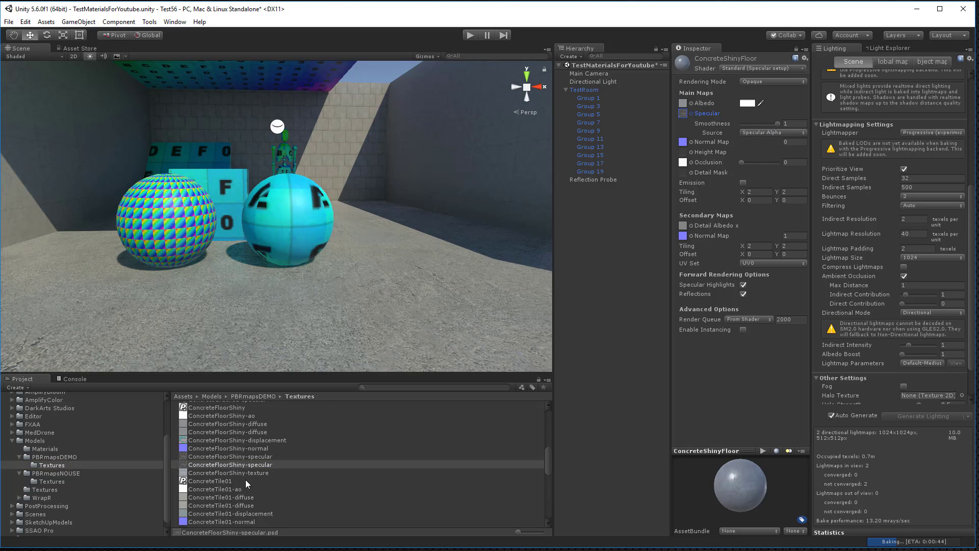
double_click(216, 464)
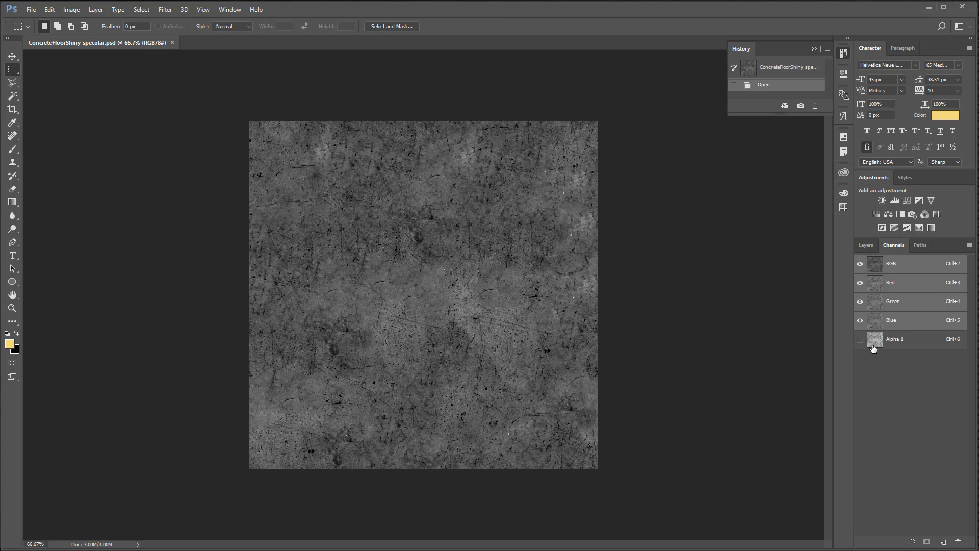
click(865, 245)
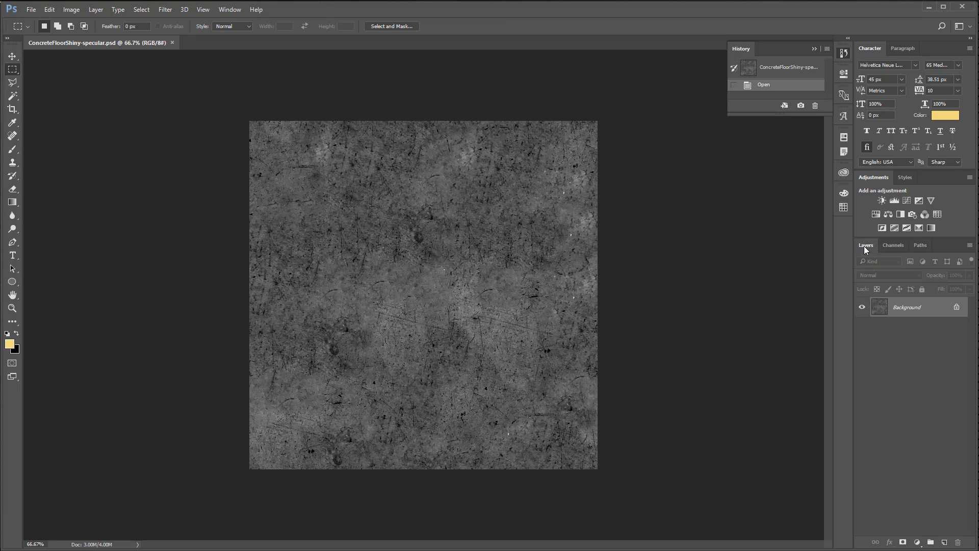
click(892, 246)
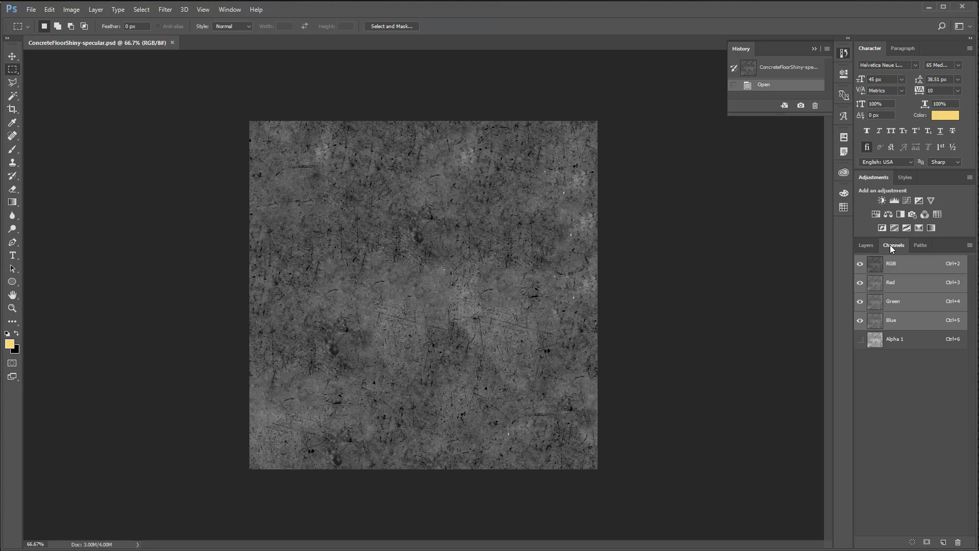
Step: Compare the specular map's RGB channels with its Alpha 1 channel, leaving only Alpha 1 displayed
click(861, 340)
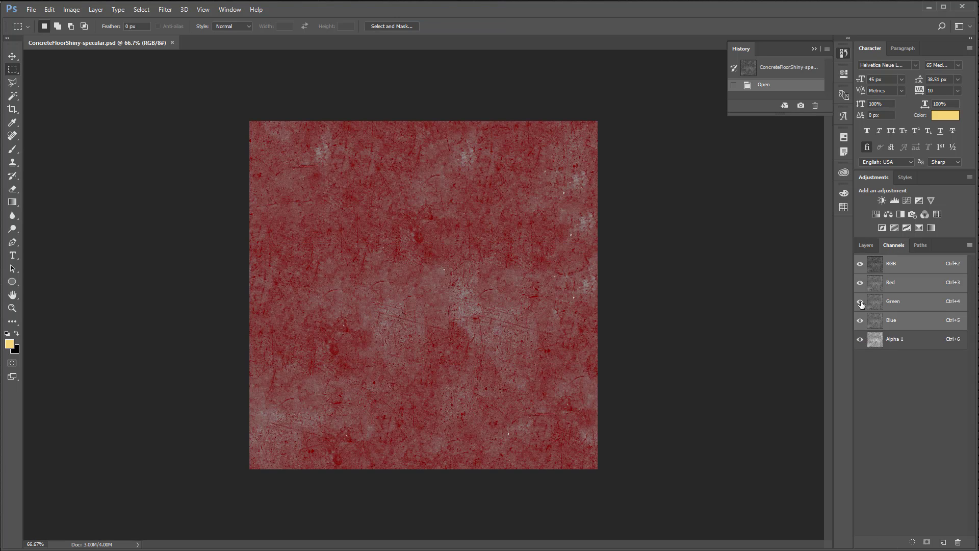
drag(860, 264, 860, 320)
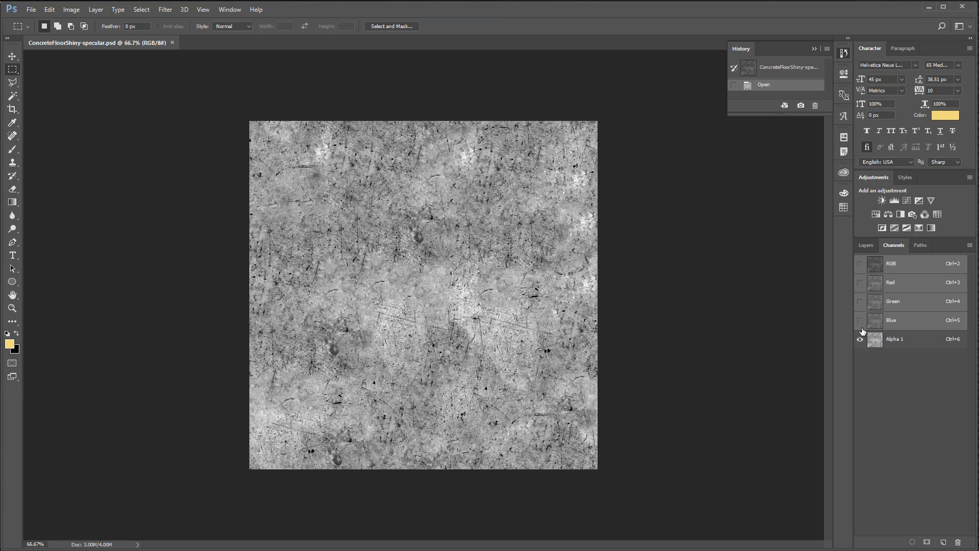
click(860, 263)
click(861, 339)
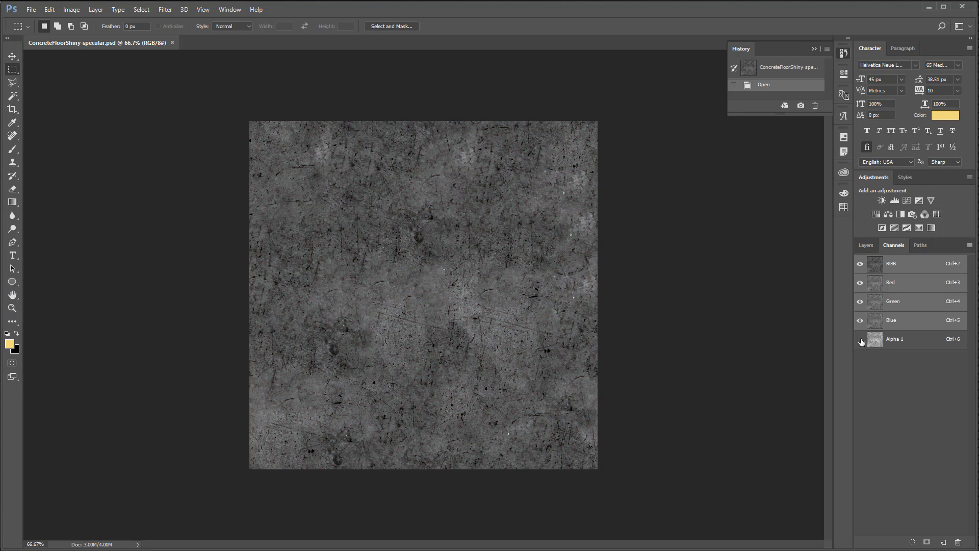
click(860, 340)
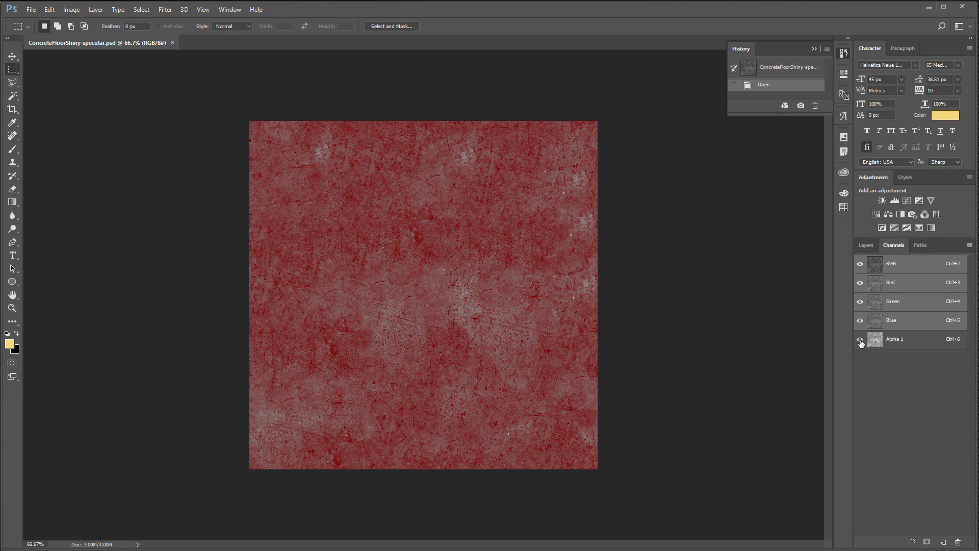
drag(860, 321, 861, 265)
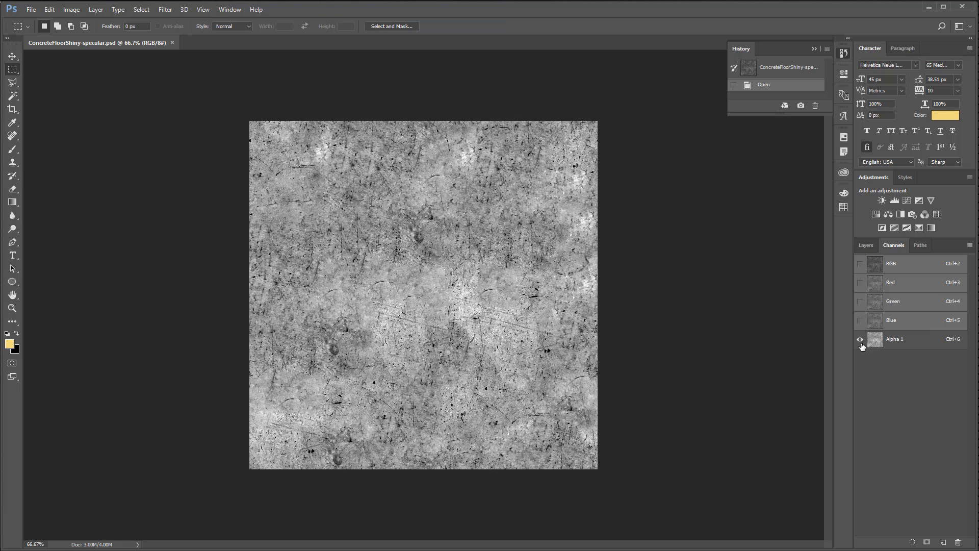
Step: Return to Unity, open the albedo map ConcreteFloorShiny-diffuse.psd in Photoshop and display only its Alpha 1 channel
key(alt+Tab)
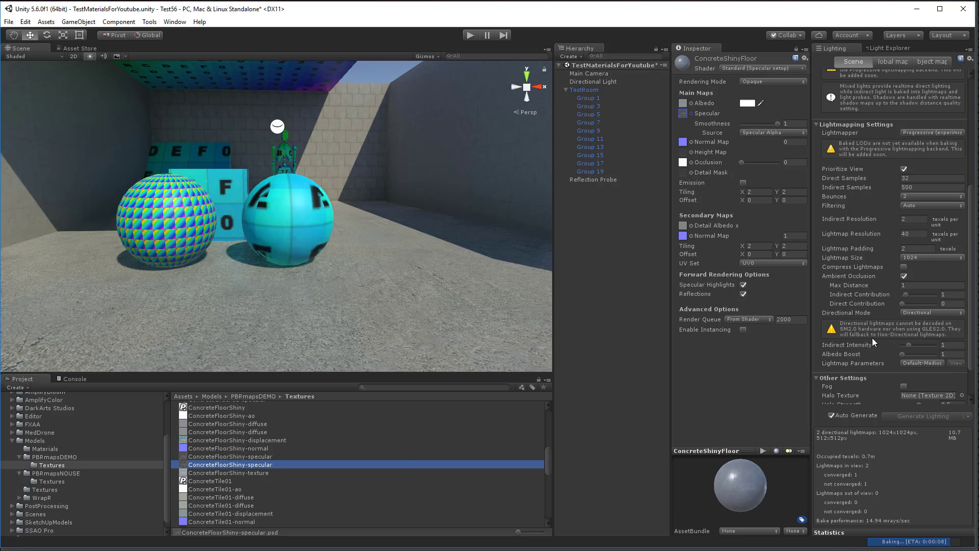
click(682, 102)
double_click(182, 464)
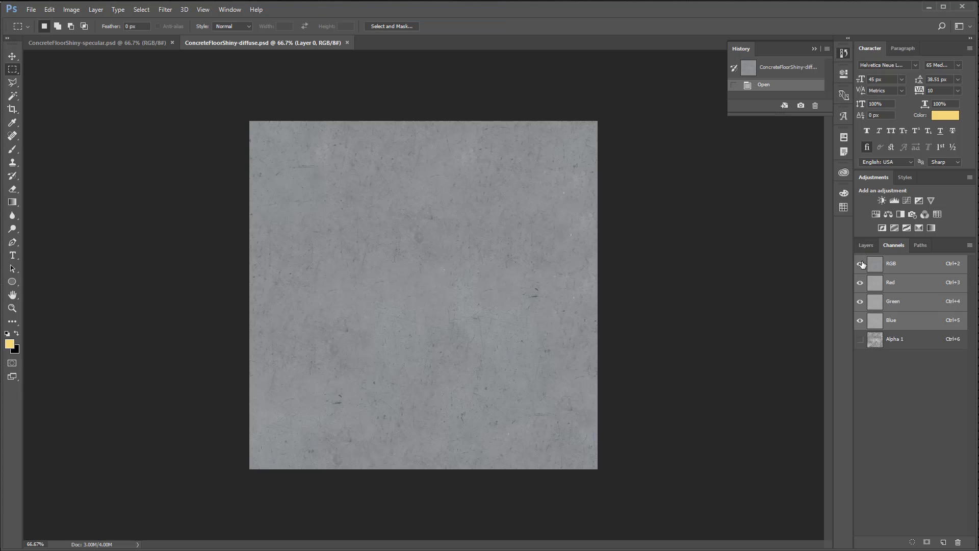
drag(861, 265, 859, 327)
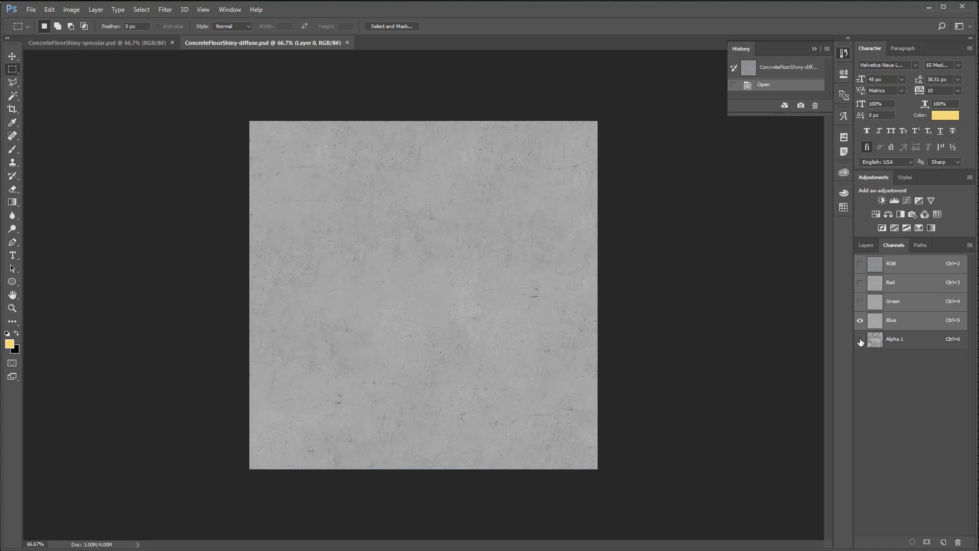
click(860, 339)
click(861, 321)
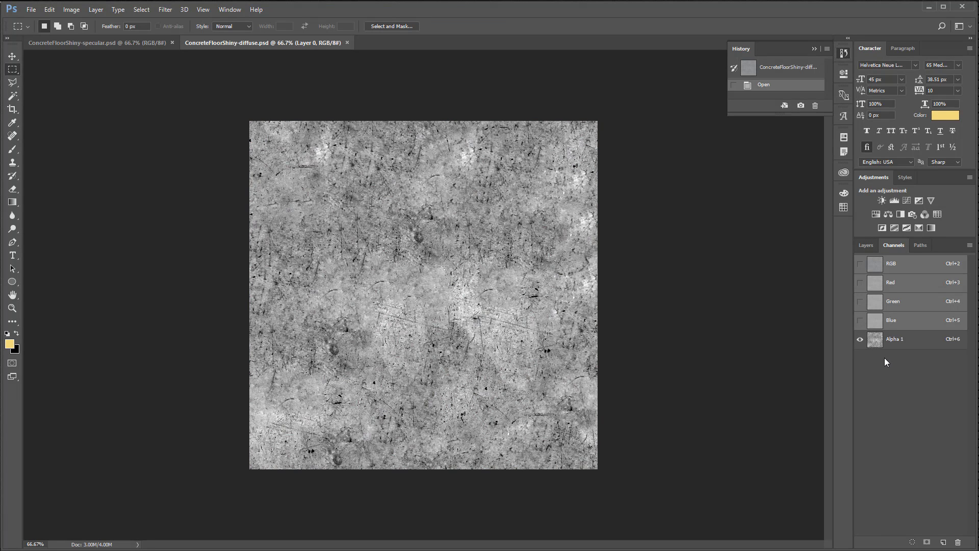
Step: Compare the Alpha 1 channels of the ConcreteFloorShiny-specular and ConcreteFloorShiny-diffuse documents
click(136, 44)
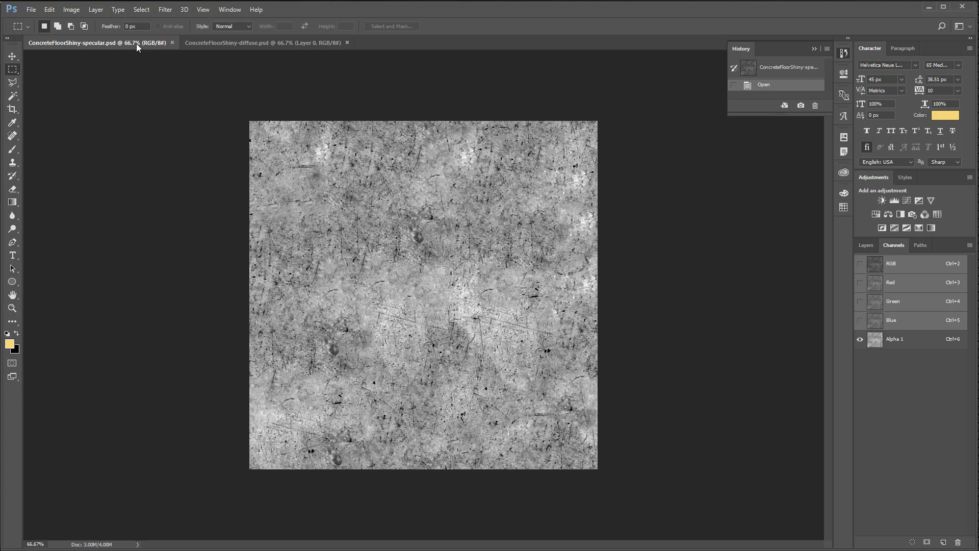
click(240, 45)
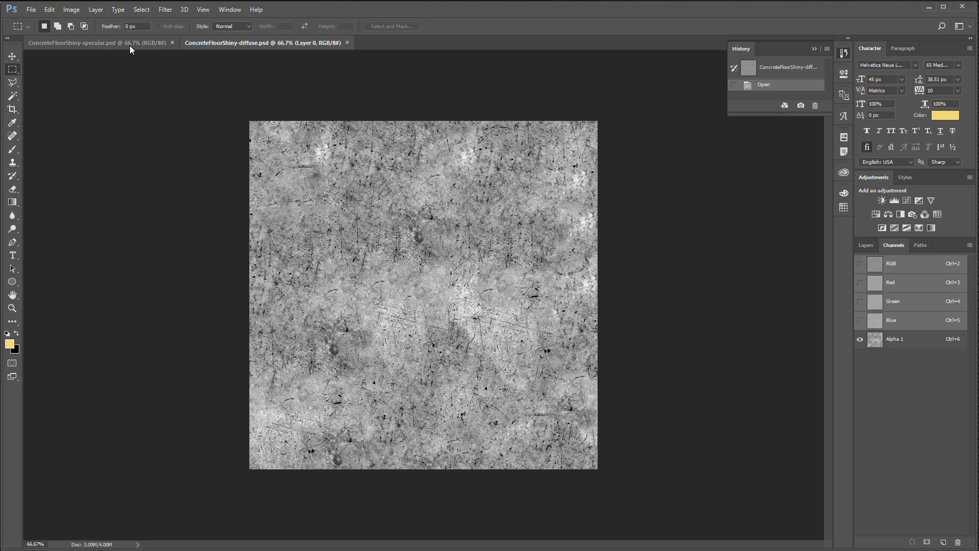
click(121, 44)
click(224, 44)
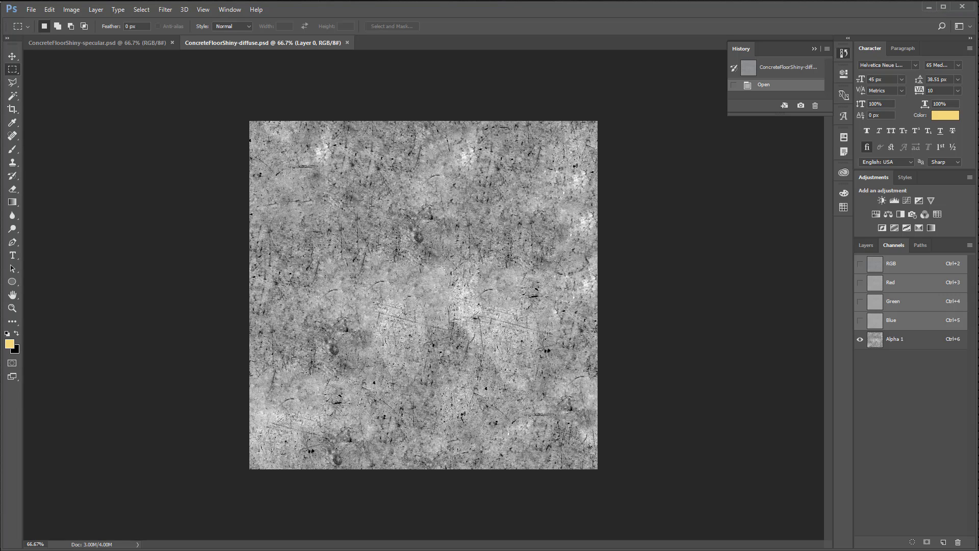
Step: Switch to the Photos app, fit its windows on screen, and examine UnitySpecularChart.png and UnityMetallicChart.png for the recommended material values
key(alt+Tab)
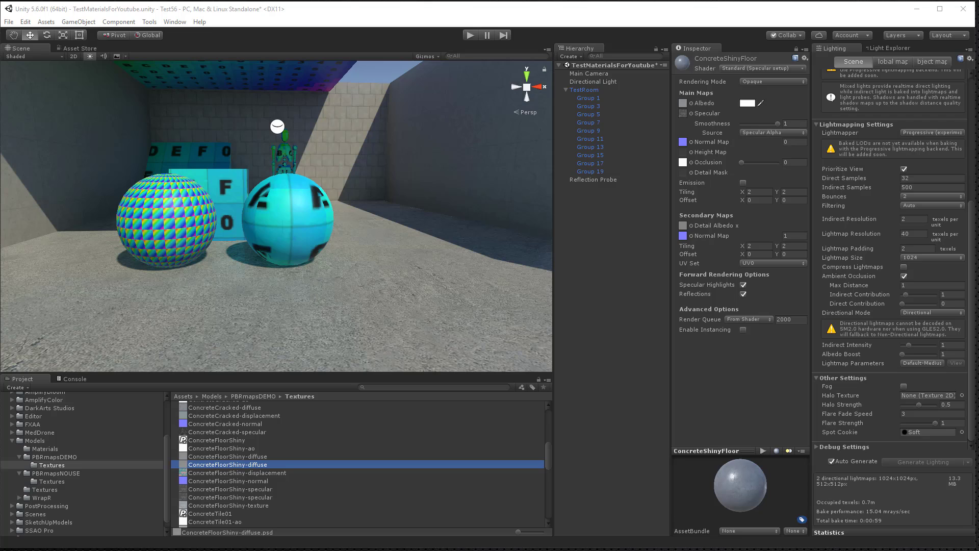
key(alt+Tab)
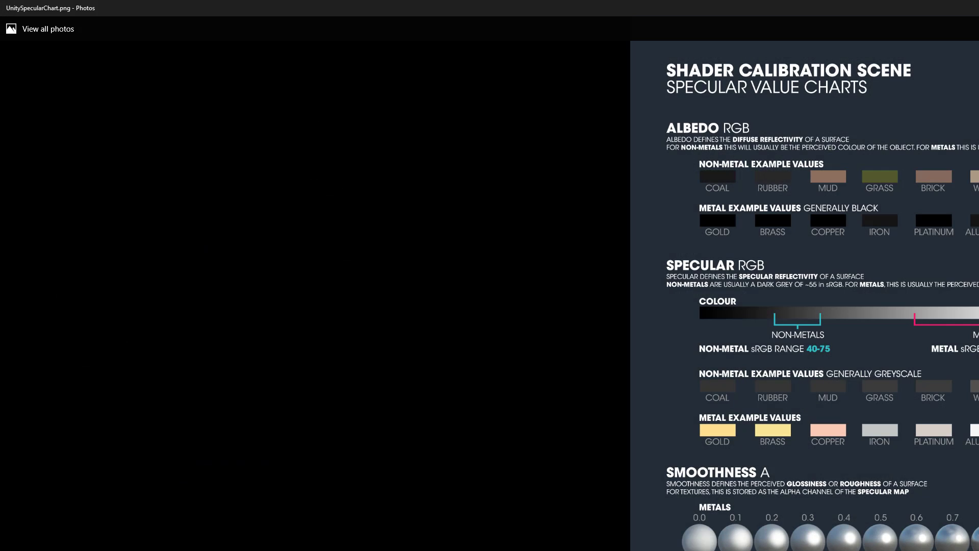
mouse_move(978, 8)
mouse_down()
mouse_move(978, 30)
mouse_move(978, 9)
mouse_up()
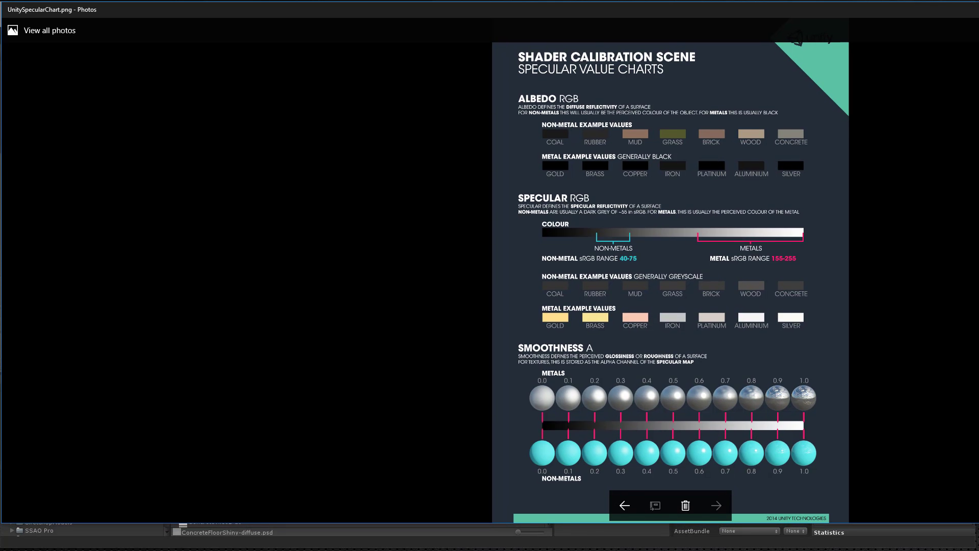
drag(978, 523, 976, 548)
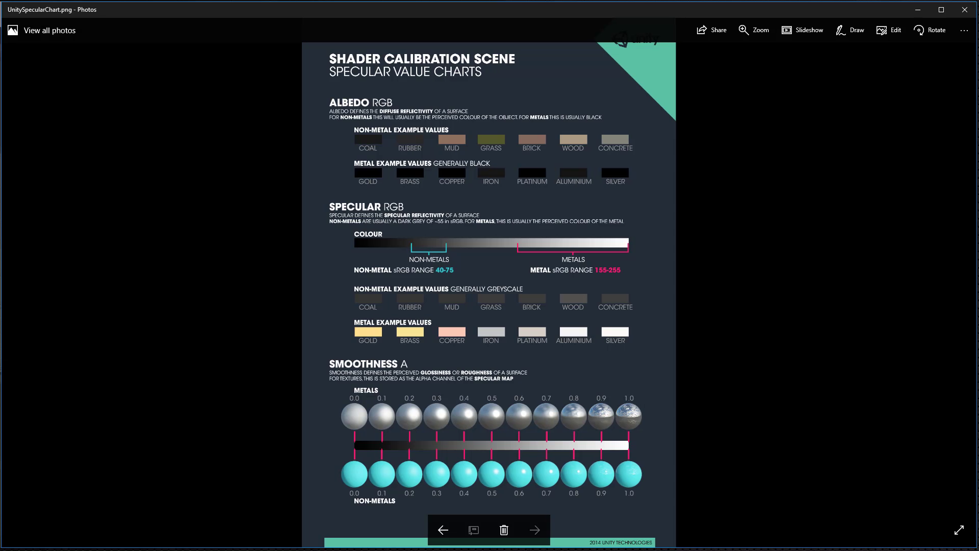
scroll(583, 311, up, 1)
scroll(582, 311, down, 3)
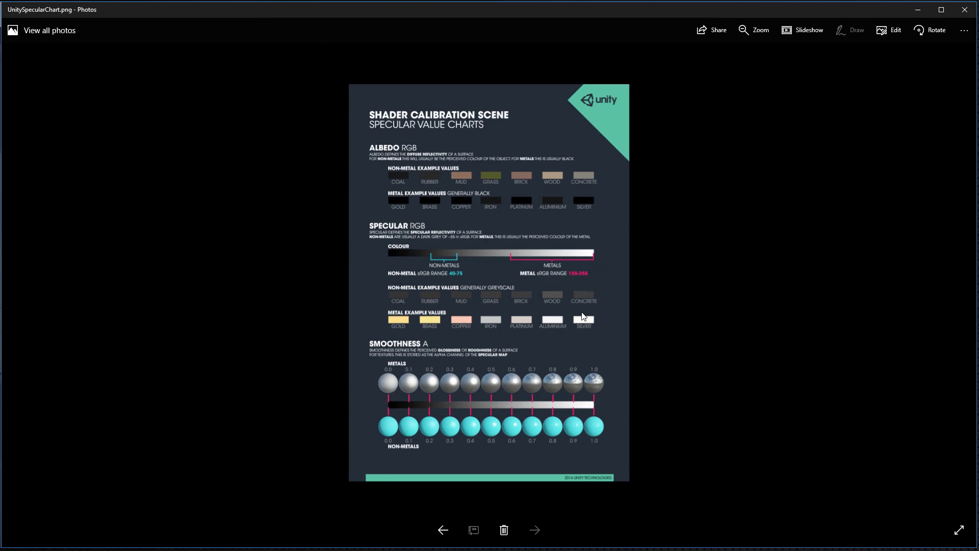
scroll(582, 311, up, 3)
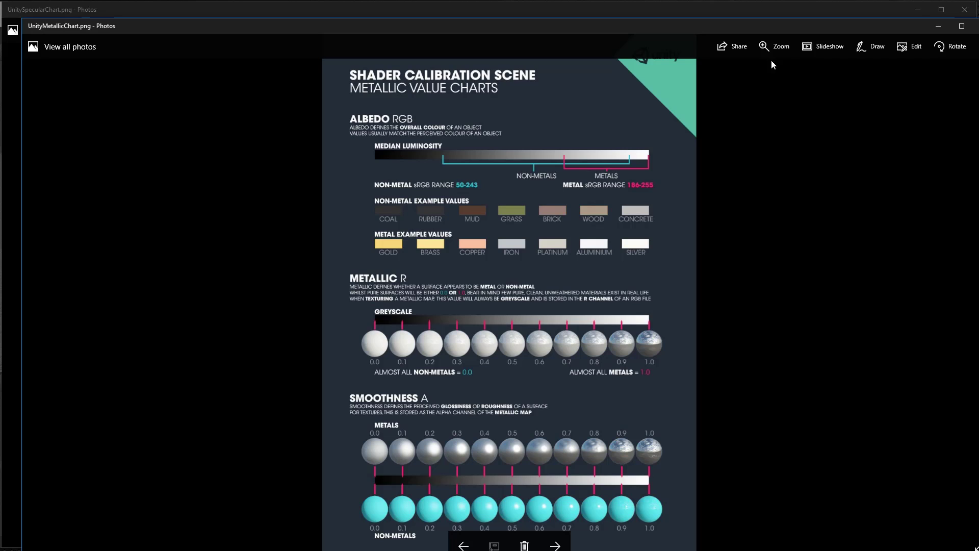
drag(749, 27, 727, 11)
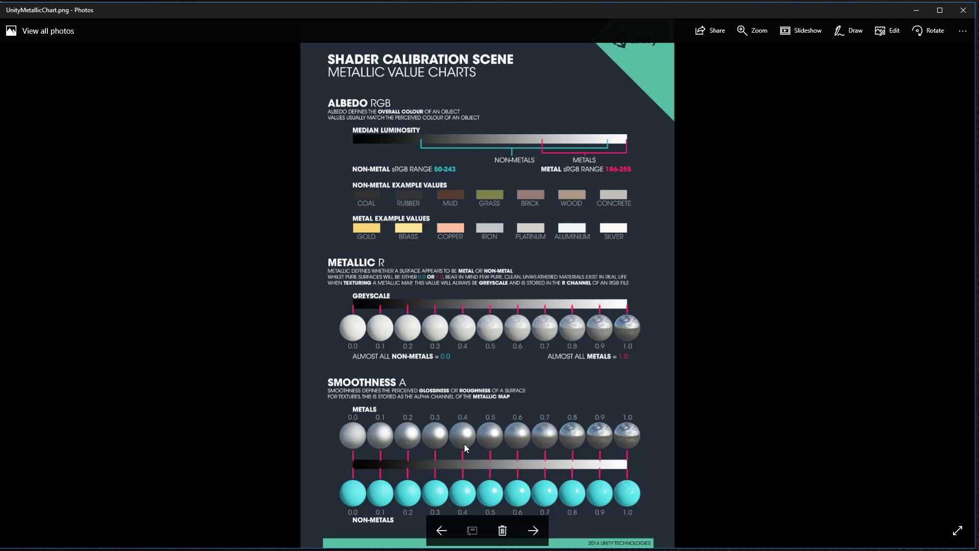
Step: Put the chart images away, return to Unity, and examine the concrete floor's reflections from several angles and distances
click(916, 13)
click(917, 13)
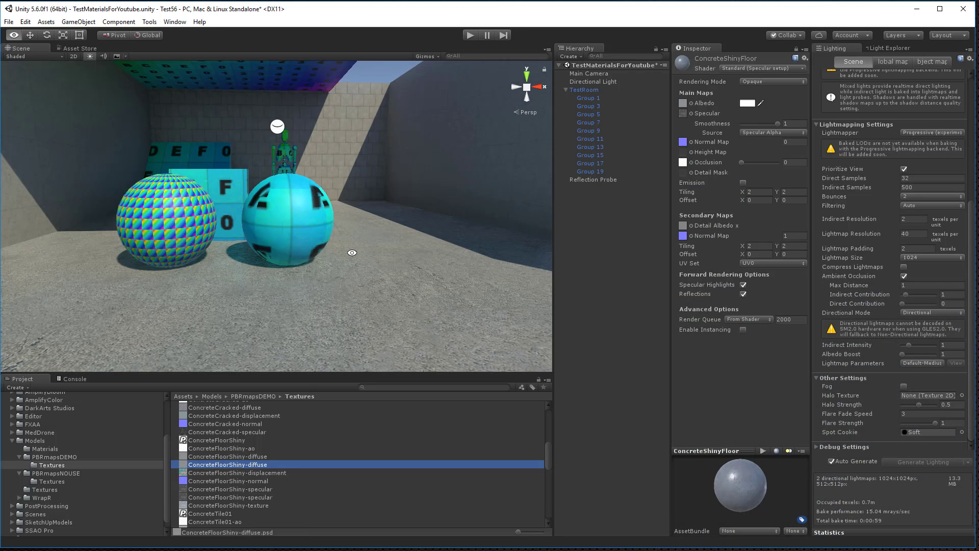
alt+drag(351, 253, 273, 227)
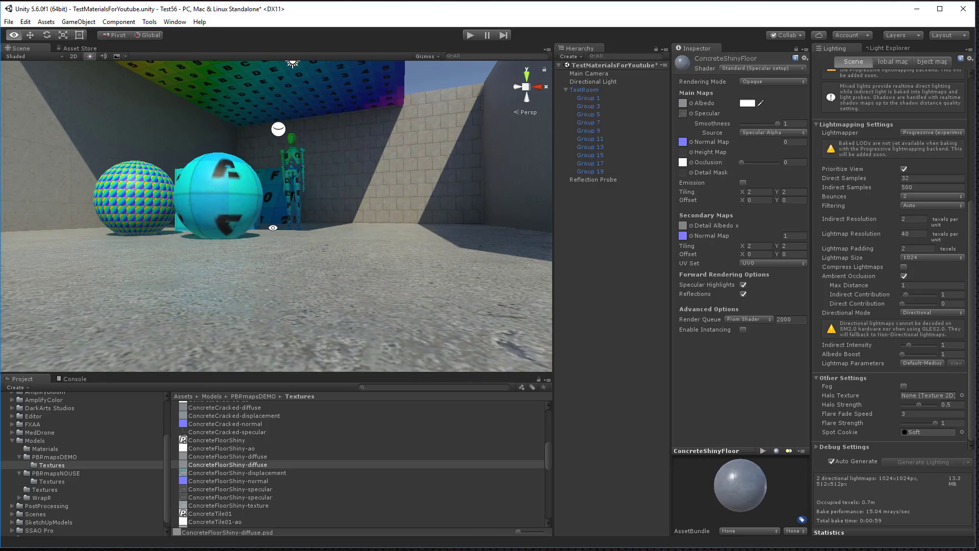
scroll(309, 288, down, 5)
scroll(309, 279, up, 6)
alt+drag(309, 279, 406, 262)
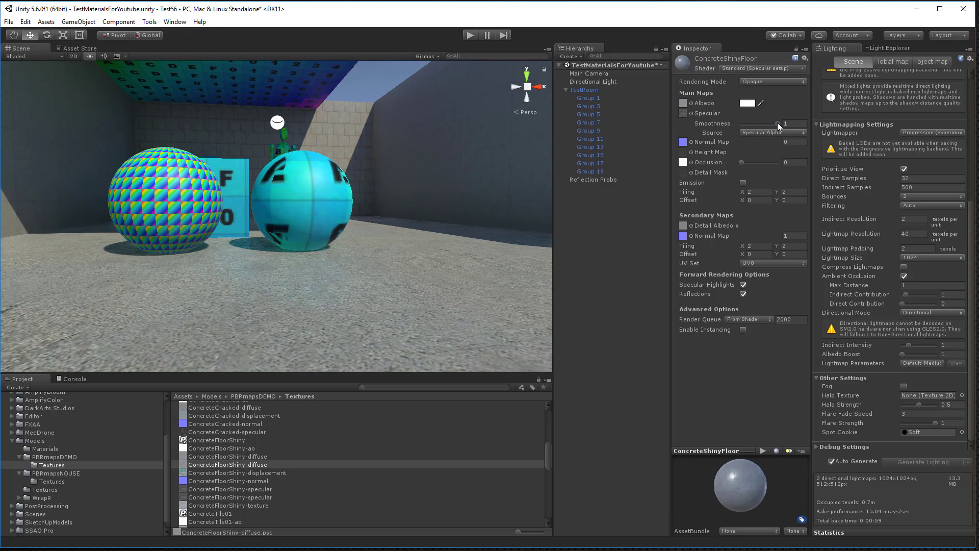
Step: Set ConcreteShinyFloor's smoothness to 1 and its main normal map strength to 0.96
mouse_move(777, 122)
mouse_down()
mouse_move(761, 124)
mouse_move(784, 123)
mouse_up()
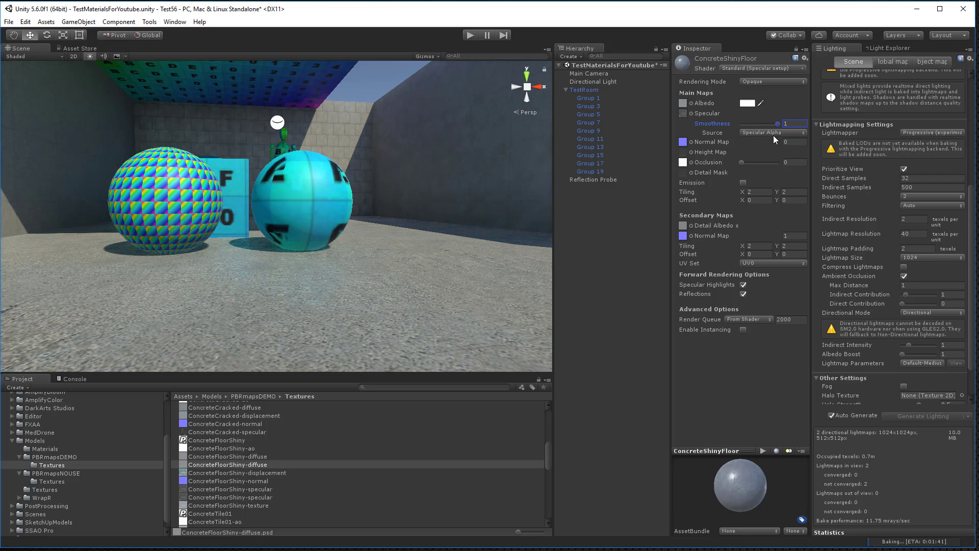
click(790, 141)
alt+drag(394, 242, 332, 250)
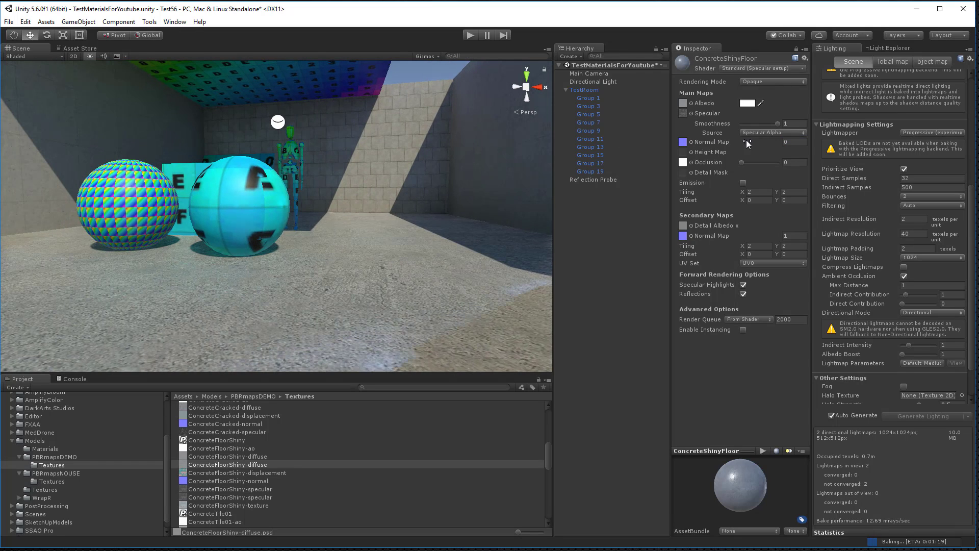
drag(746, 141, 760, 141)
alt+drag(421, 256, 356, 254)
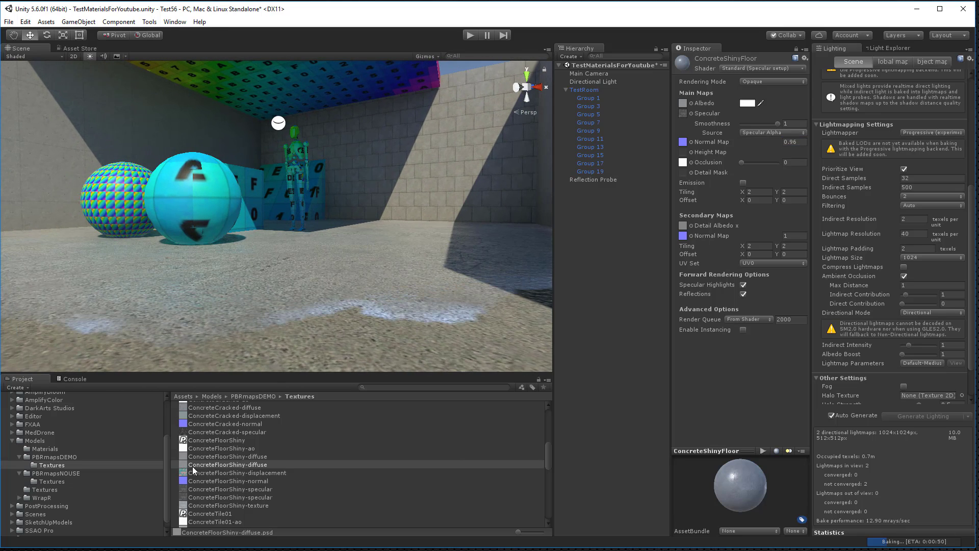
Step: Apply the ConcreteShinyFloor material from the PBRmapsDEMO folder to both spheres in the scene
click(51, 458)
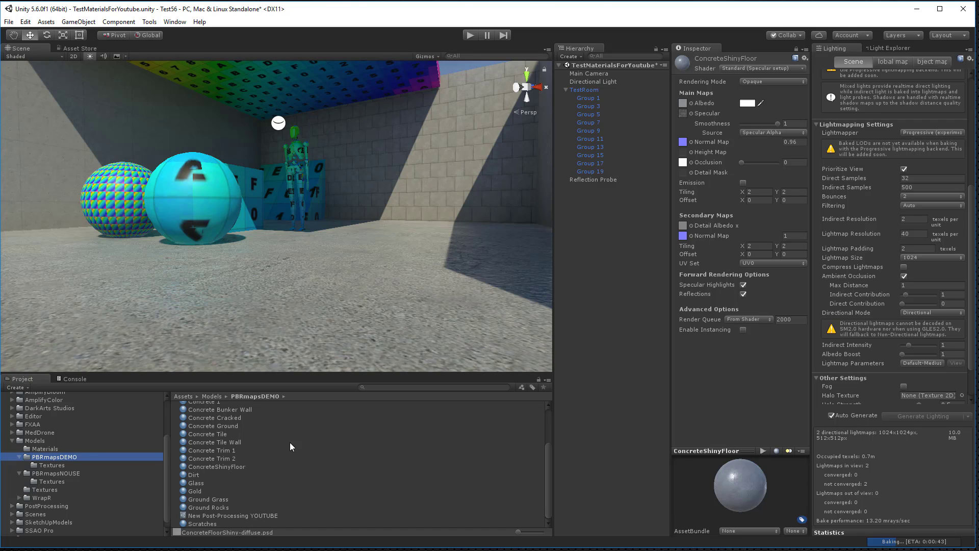
drag(211, 466, 215, 209)
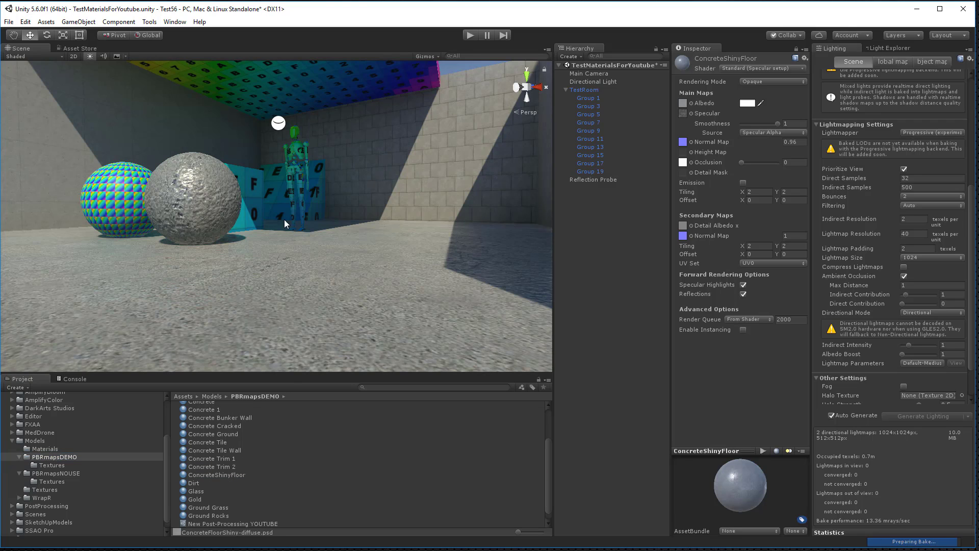
drag(216, 475, 108, 181)
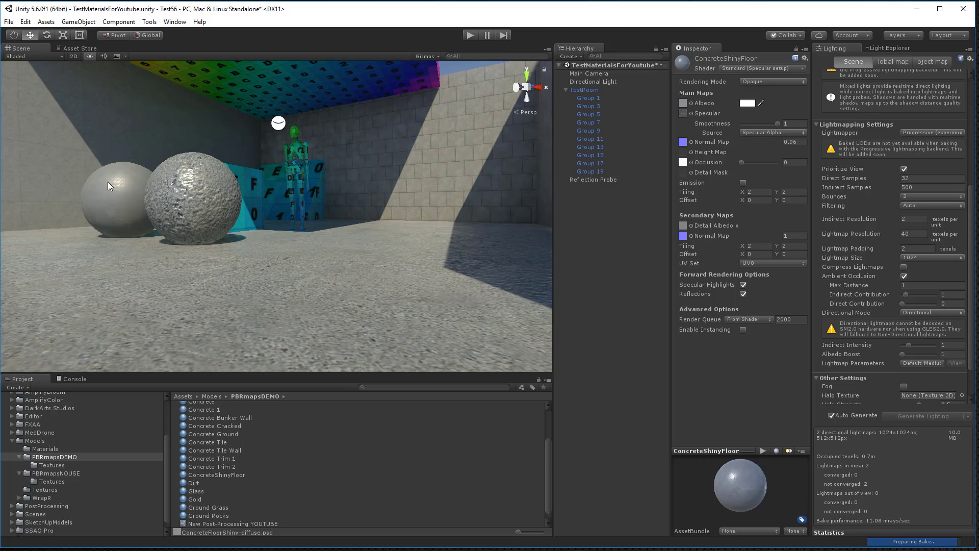
Step: Try main map tilings of 4 × 4 and 8 × 8 on the ConcreteShinyFloor material
alt+drag(200, 251, 280, 307)
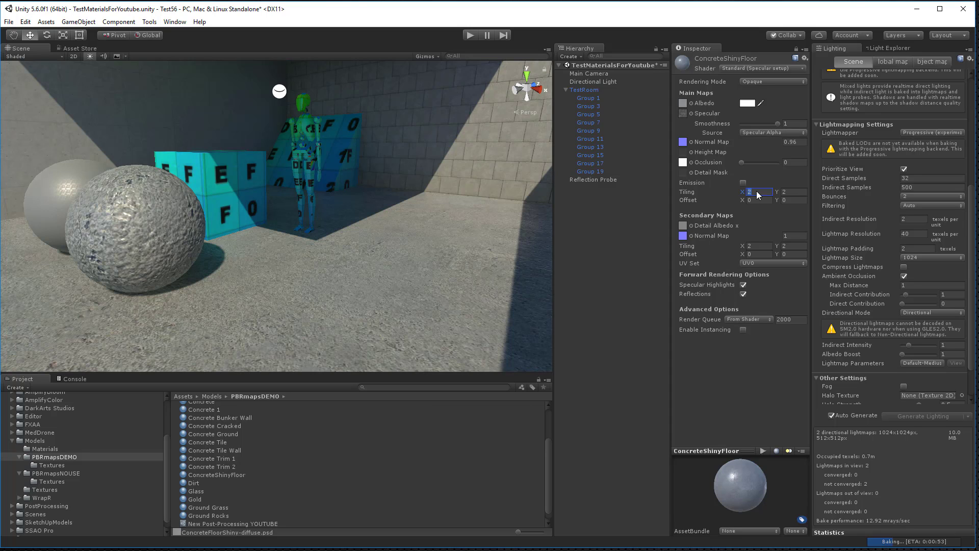
text(4)
key(Tab)
text(4)
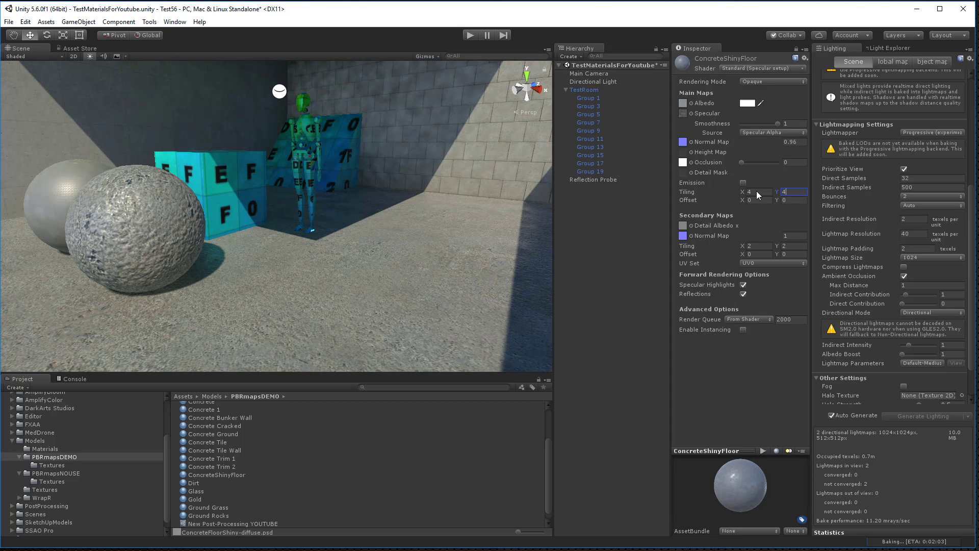
click(757, 192)
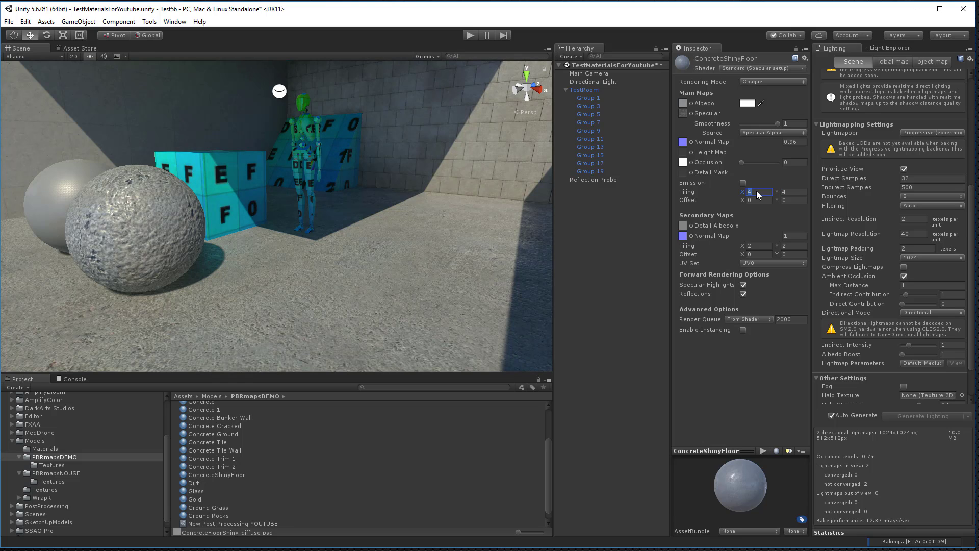
text(8)
key(Tab)
text(8)
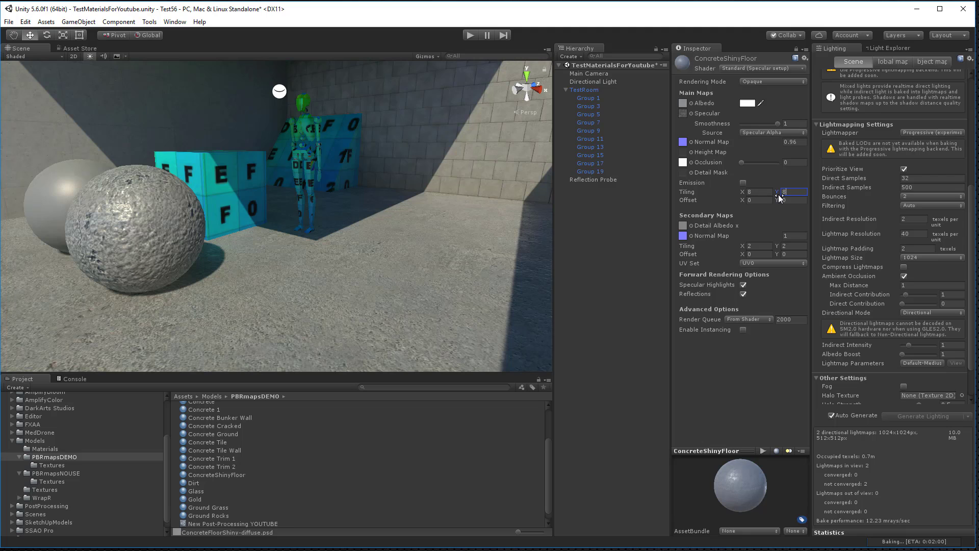
Step: Set the tiling of both the main maps and the secondary maps to 20 × 20
click(761, 193)
text(20)
key(Tab)
text(20)
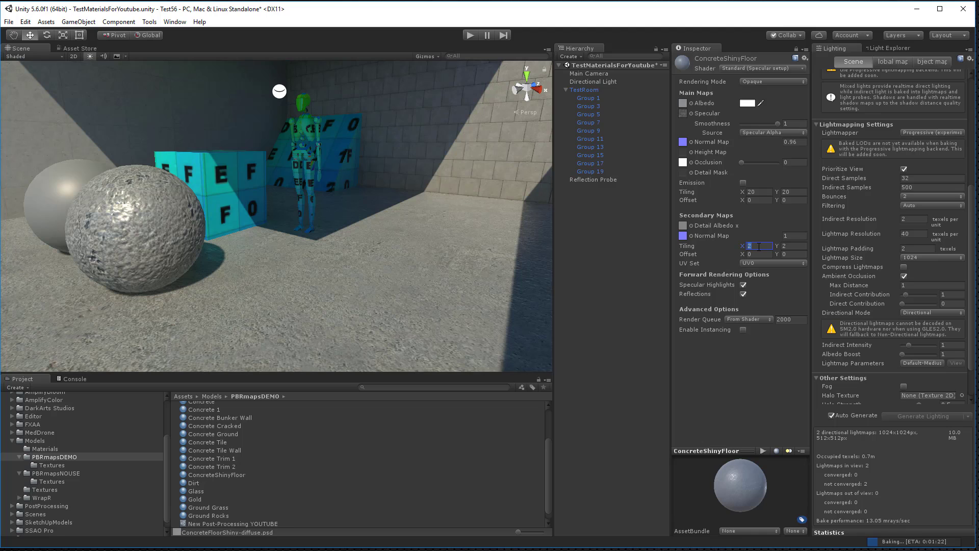
text(20)
key(Tab)
text(20)
key(Tab)
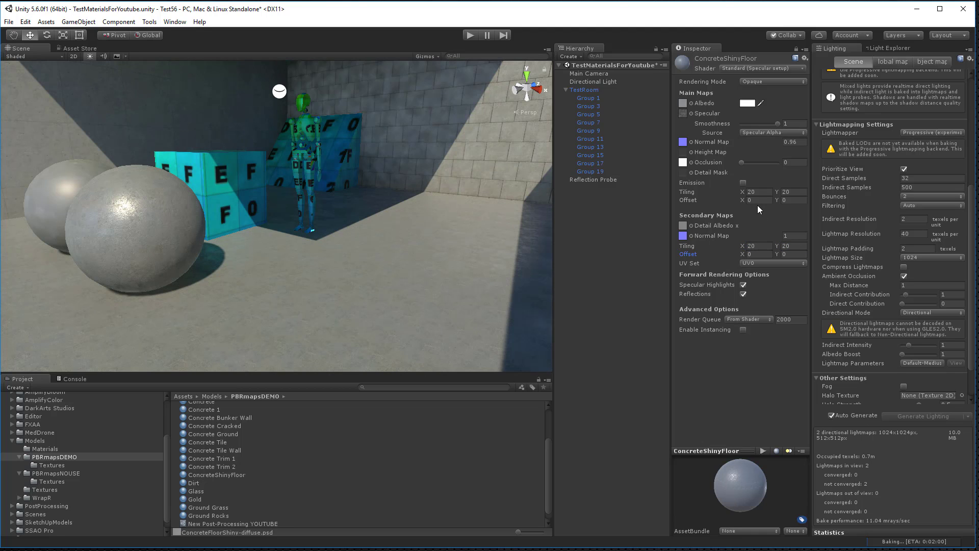
Step: Set the main maps' tiling to 5 × 5
click(757, 193)
text(5)
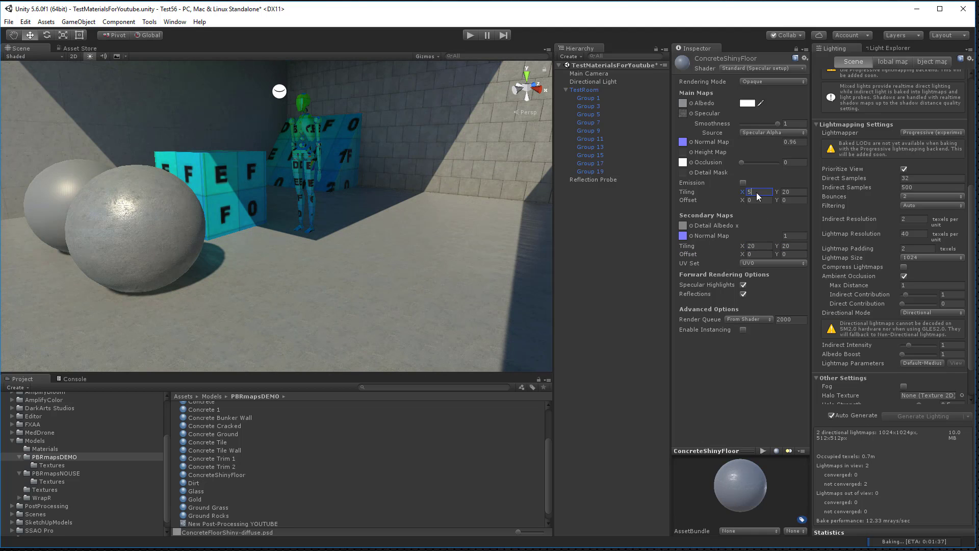
text(0)
text(5)
key(Tab)
text(5)
key(Tab)
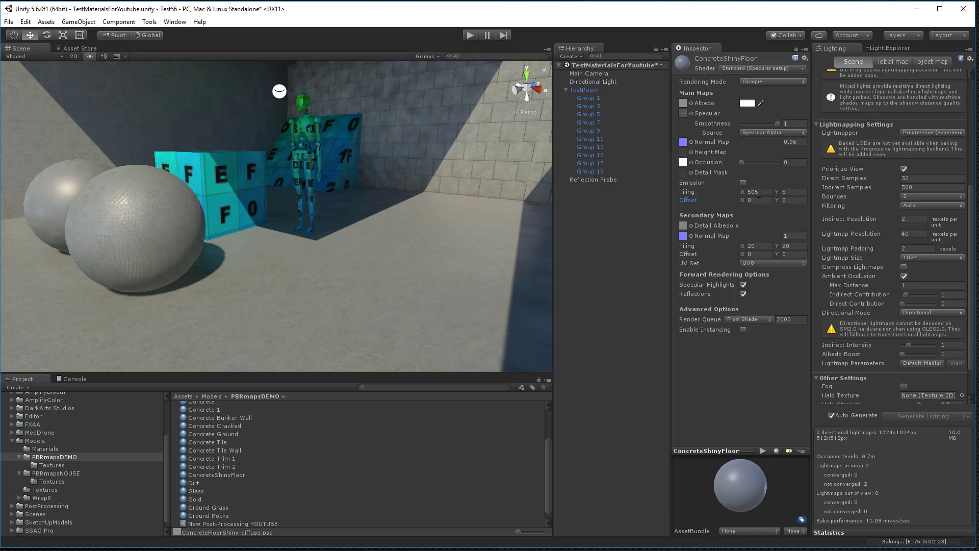
click(761, 194)
text(0)
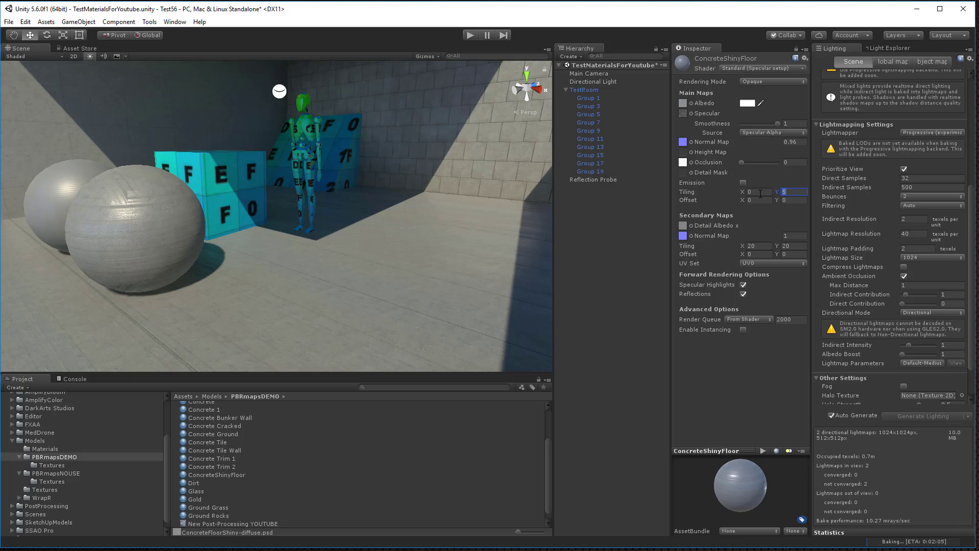
key(Tab)
click(760, 193)
text(5)
key(Tab)
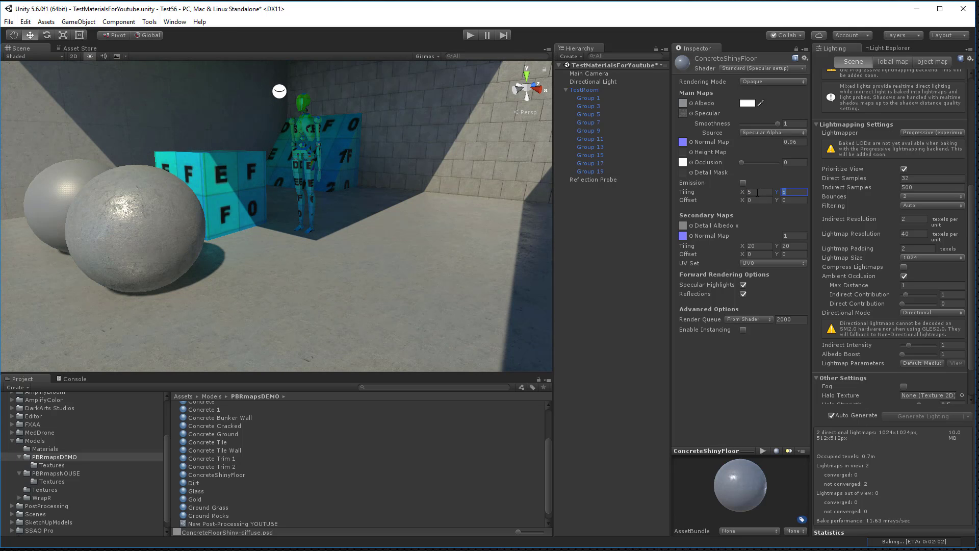
Step: Set the main normal map strength to 1.29 and check the floor's surface at a low angle
alt+drag(433, 272, 438, 238)
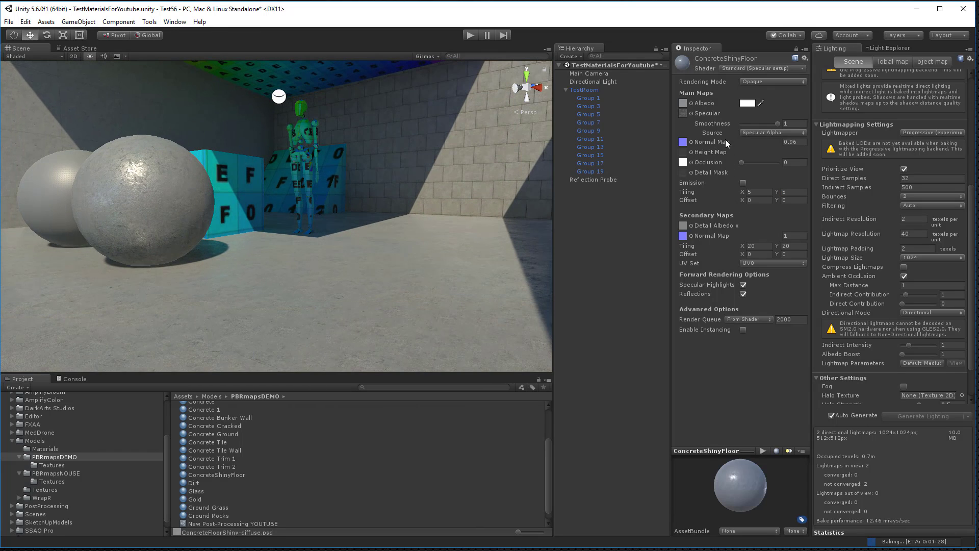
drag(754, 139, 748, 140)
alt+right_drag(484, 280, 296, 335)
mouse_move(420, 240)
alt+mouse_down()
mouse_move(394, 253)
mouse_move(402, 237)
mouse_move(432, 240)
alt+mouse_up()
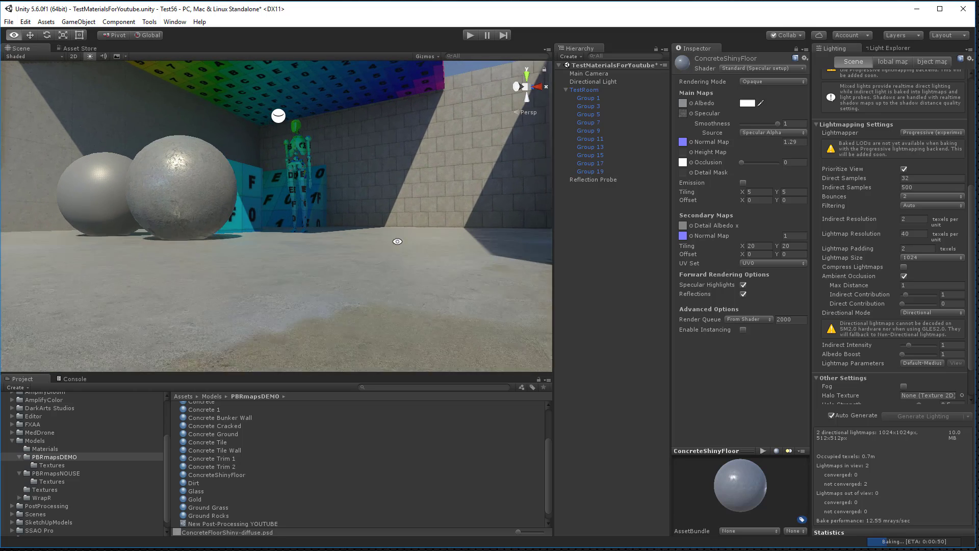
Step: Set the secondary maps' tiling to 5 × 5
click(754, 246)
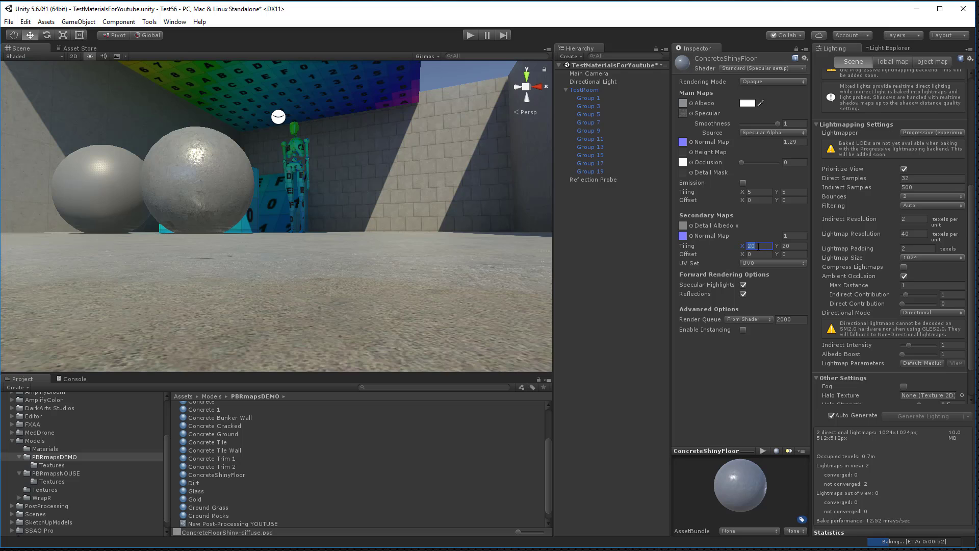
text(5)
key(Tab)
text(5)
key(Tab)
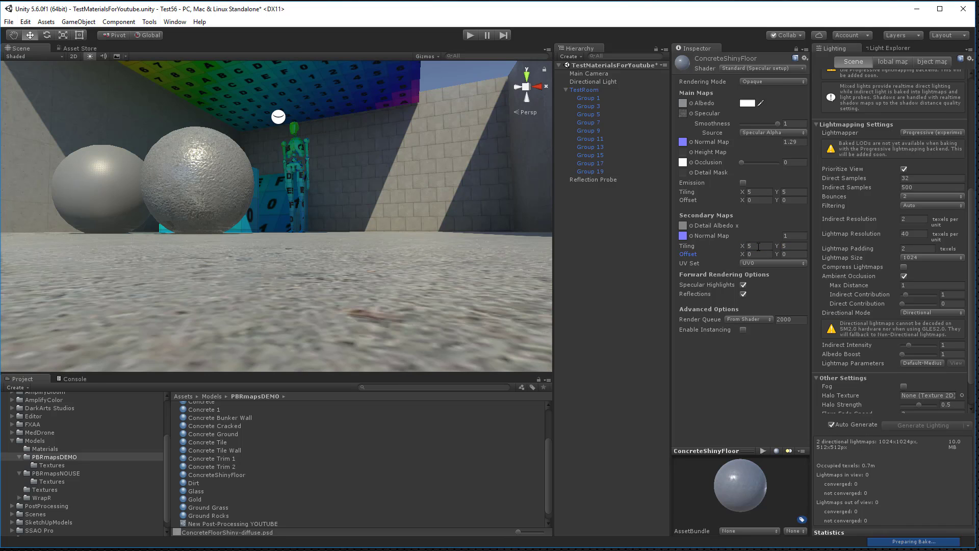
alt+right_drag(447, 264, 415, 214)
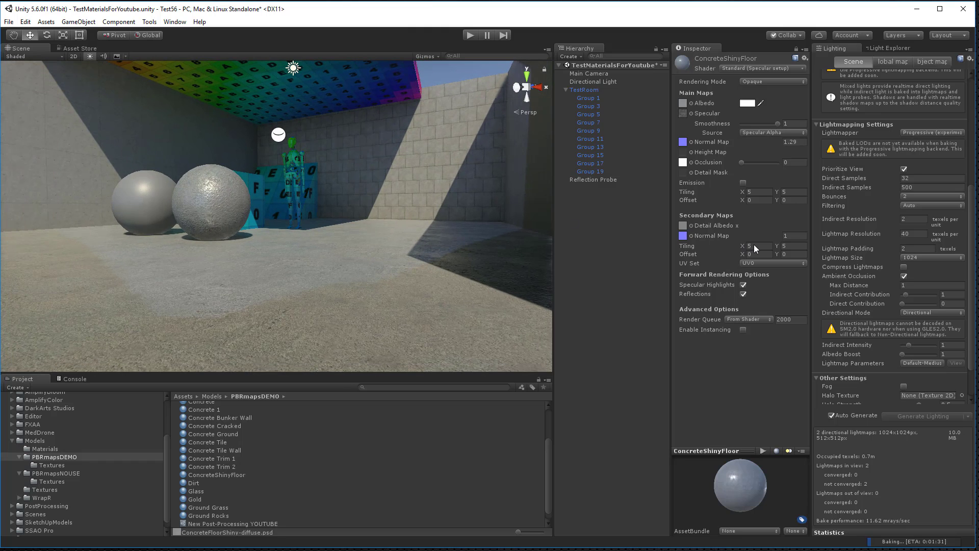
Step: Set the secondary maps' tiling to 10 × 10 and inspect the nearer sphere up close
text(10)
key(Tab)
text(10)
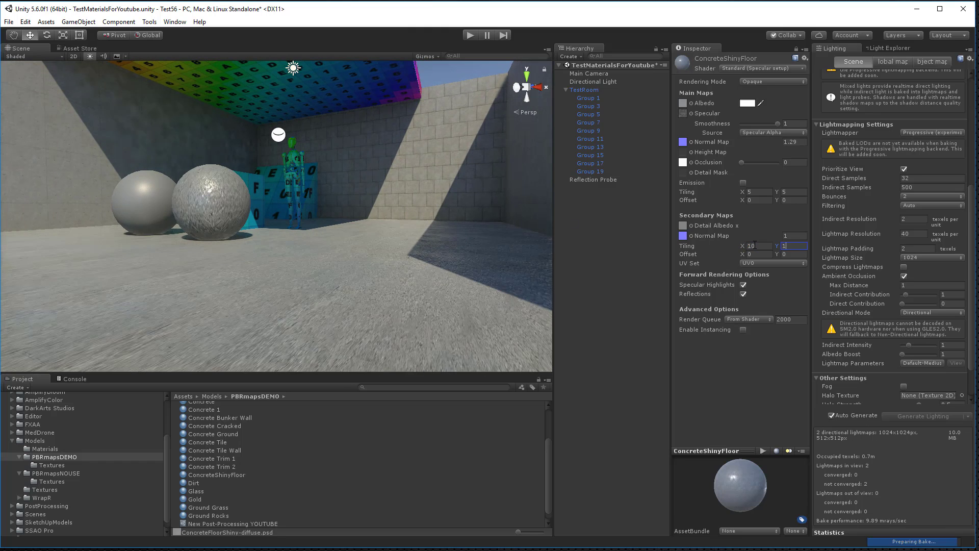
key(Tab)
alt+drag(500, 278, 446, 273)
alt+right_drag(446, 273, 413, 278)
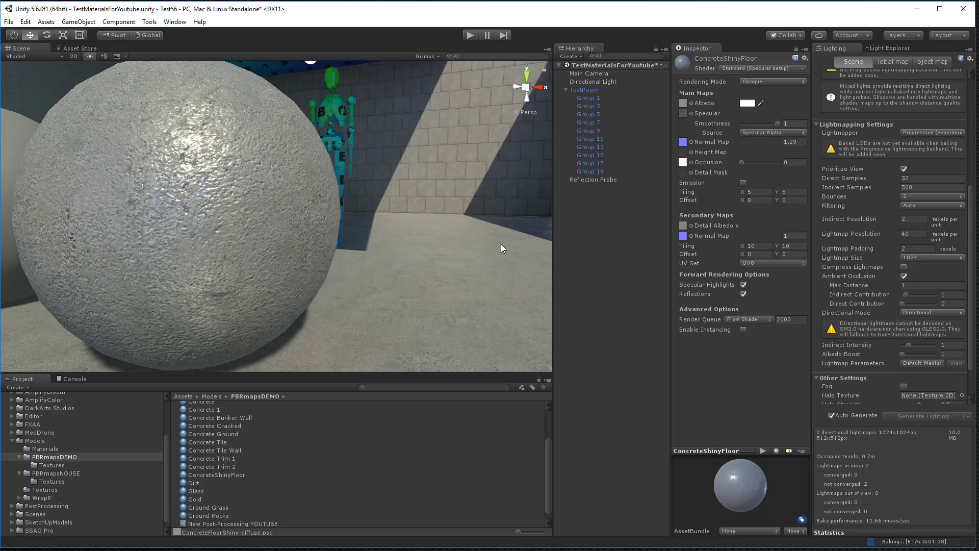
Step: Remove the detail albedo and normal map textures from ConcreteShinyFloor's secondary maps
click(684, 226)
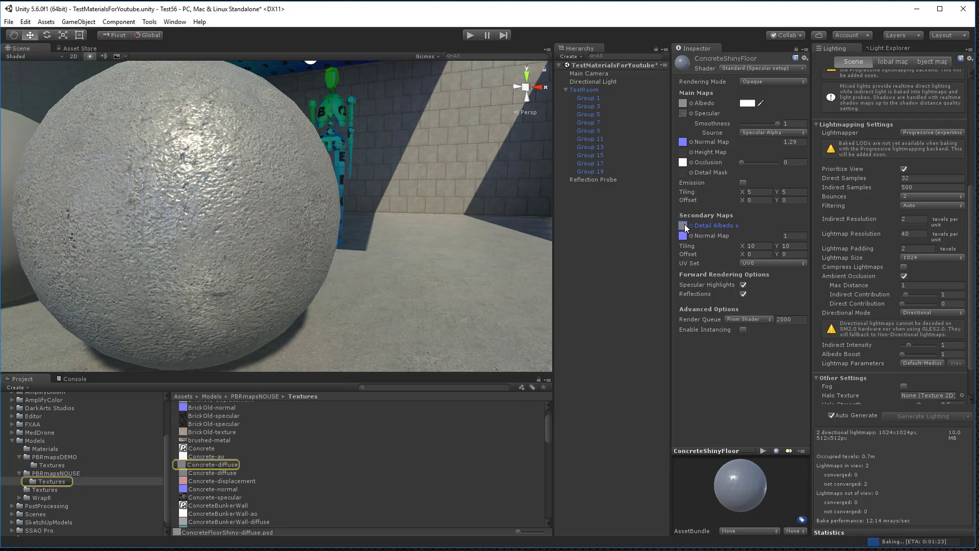
key(Delete)
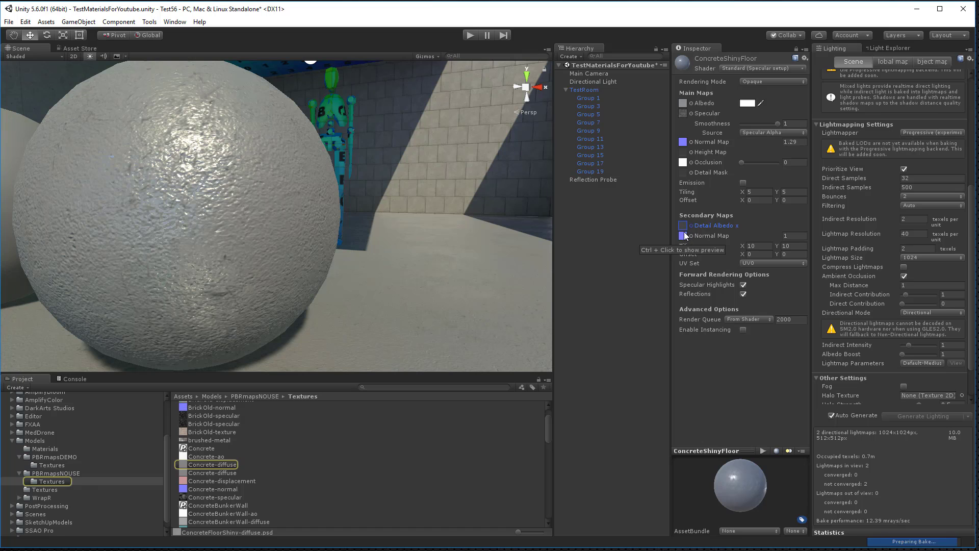
click(684, 236)
key(Delete)
alt+right_drag(494, 240, 410, 208)
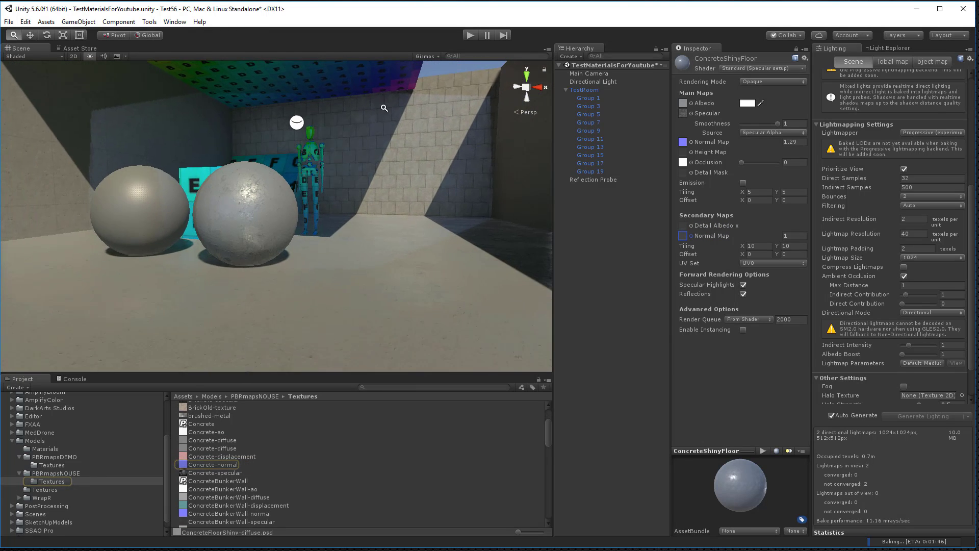
alt+drag(410, 208, 401, 183)
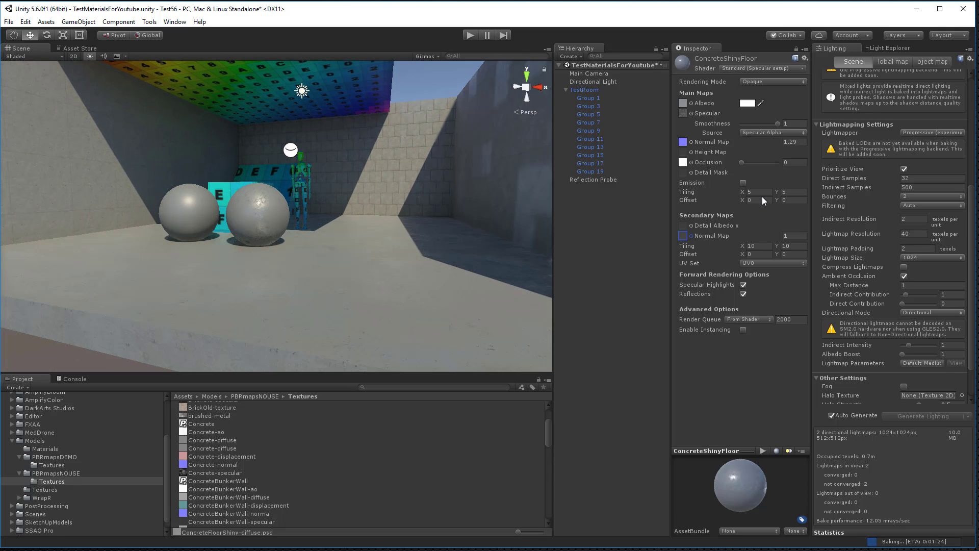
Step: Set the main maps' tiling to 1 × 1
click(760, 192)
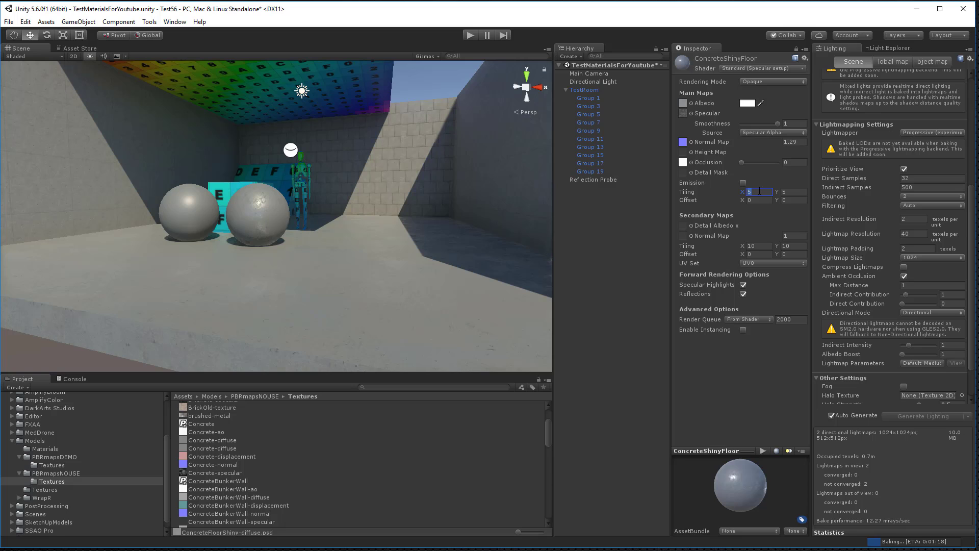
text(1)
key(Tab)
text(1)
key(Tab)
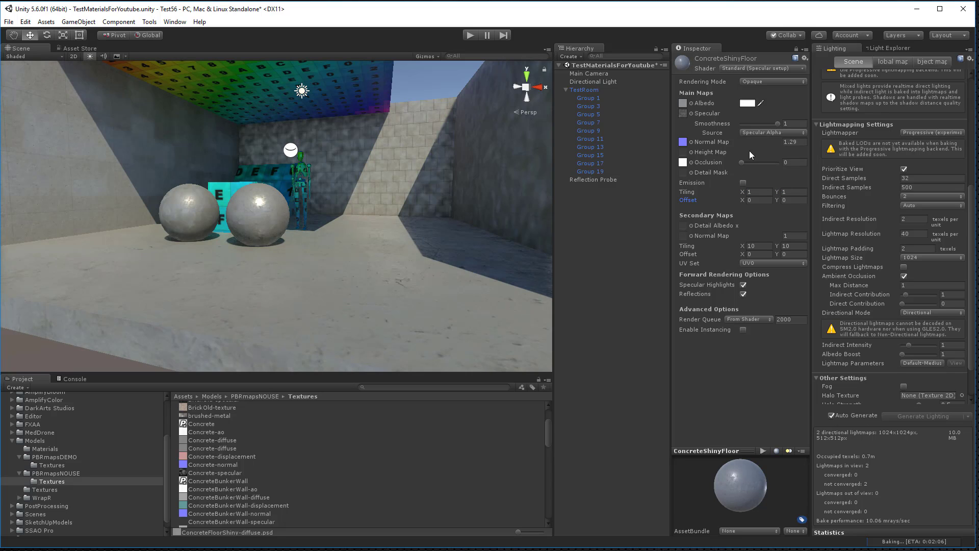
Step: Set the main maps' tiling to 20 × 20 on ConcreteShinyFloor and look over the floor
alt+drag(435, 289, 396, 319)
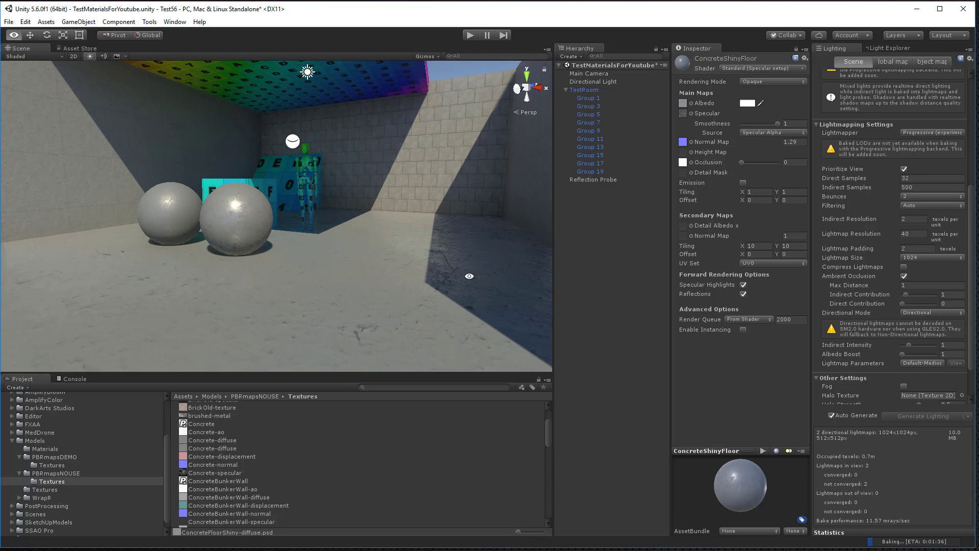
alt+drag(470, 276, 499, 262)
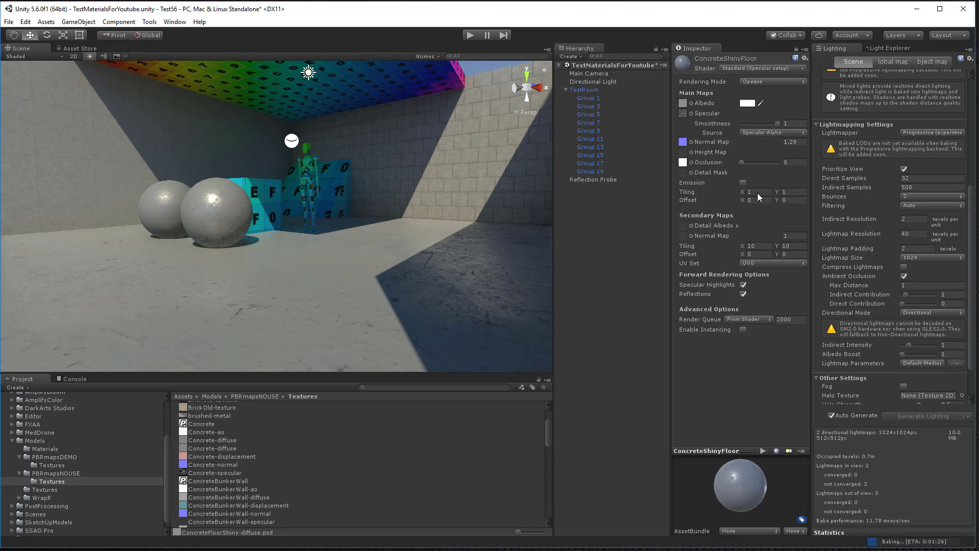
text(20)
key(Tab)
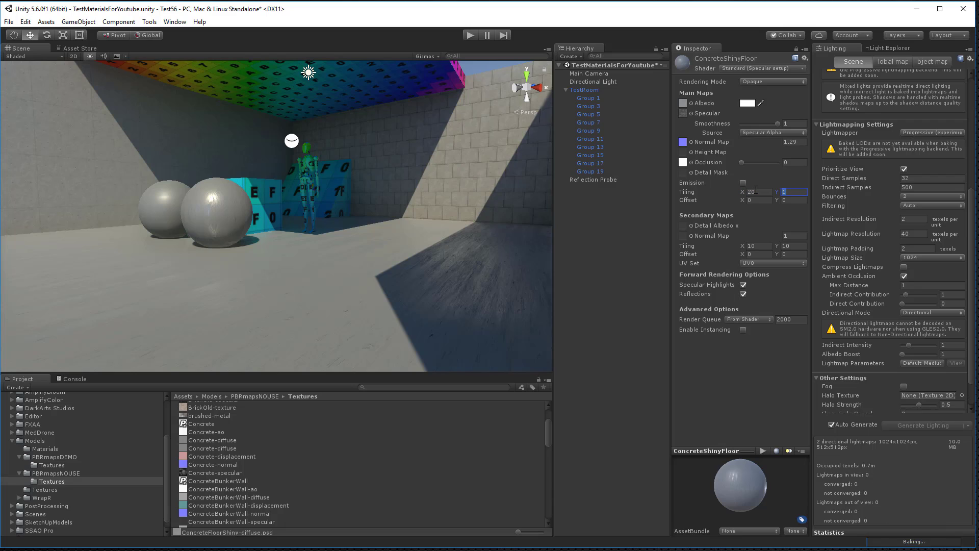
text(20)
key(Tab)
alt+drag(400, 269, 331, 262)
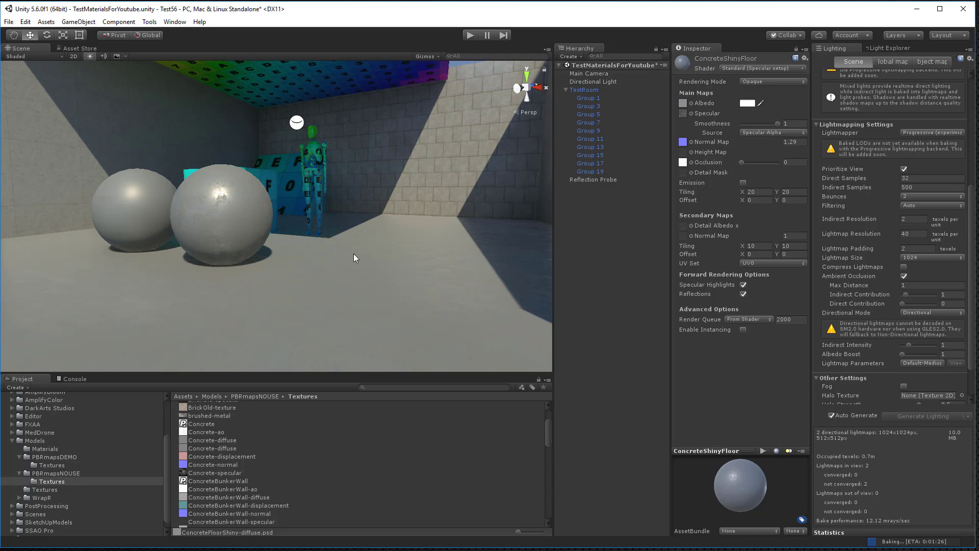
Step: Preview Concrete-diffuse in Photoshop and assign it as the detail albedo in the Unity material's secondary maps
click(185, 441)
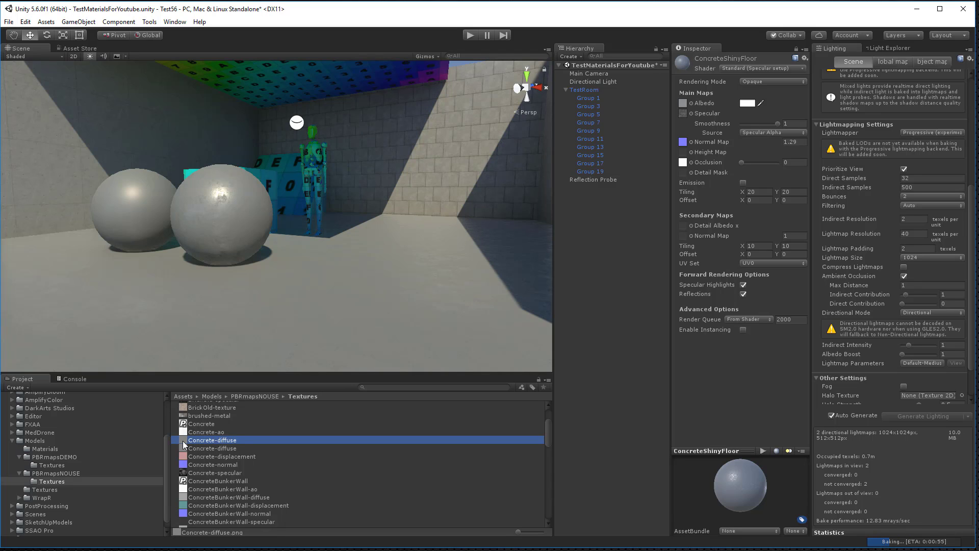
double_click(183, 441)
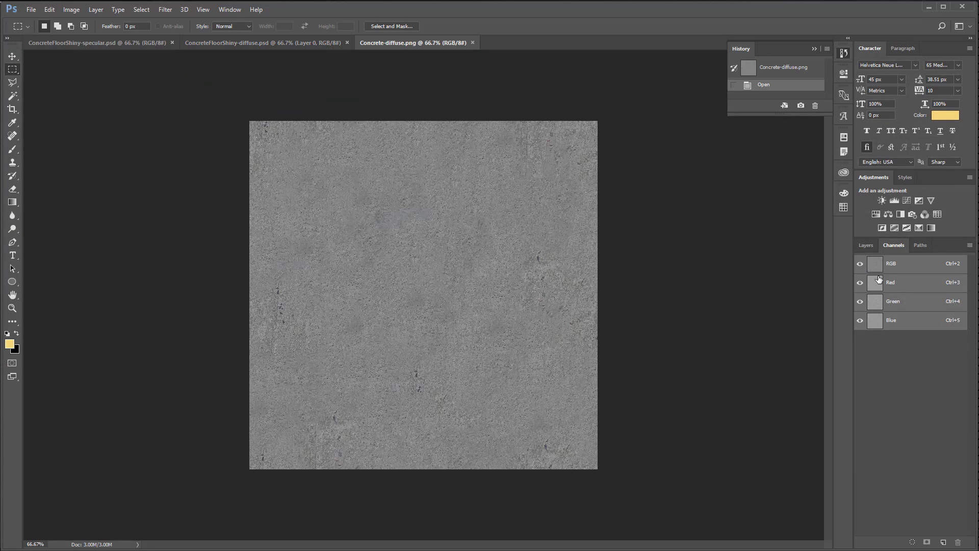
click(929, 7)
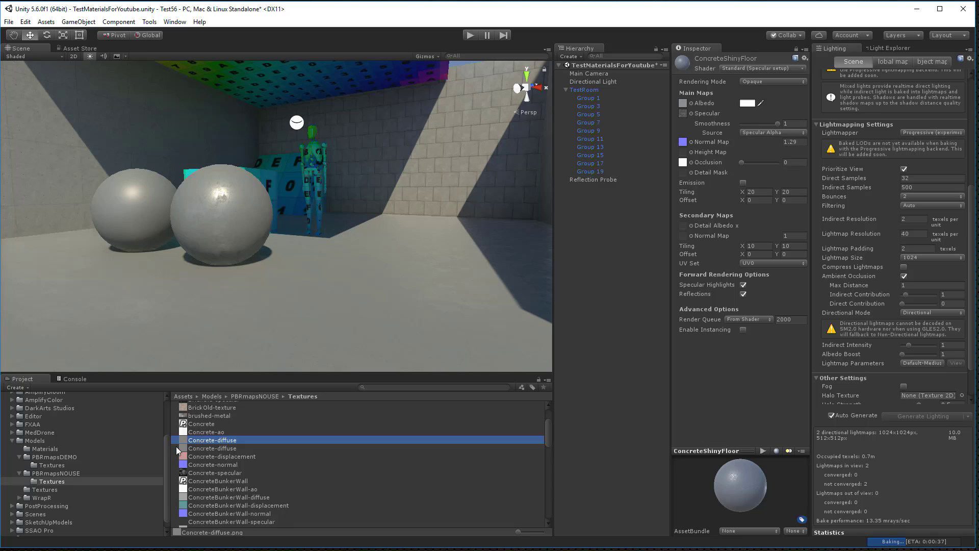
drag(182, 439, 636, 251)
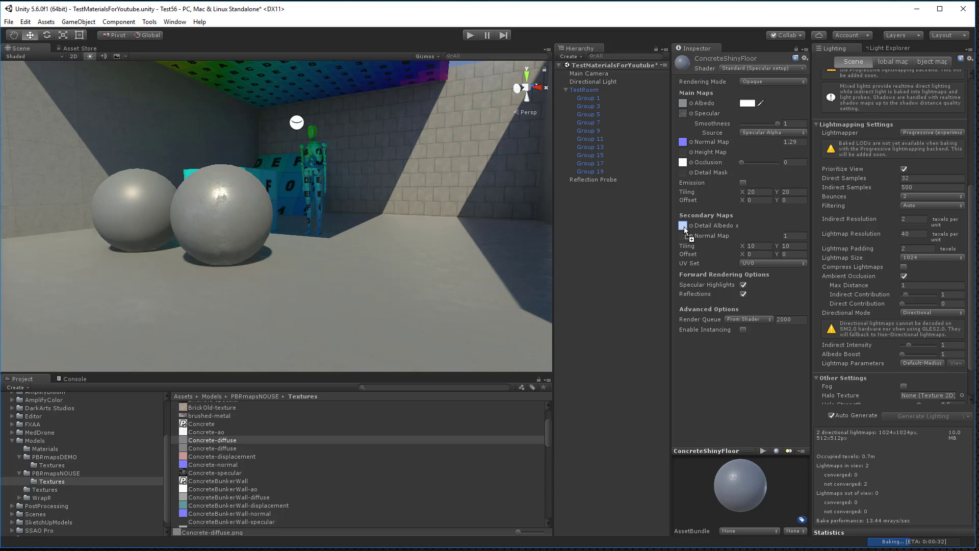
drag(684, 227, 684, 227)
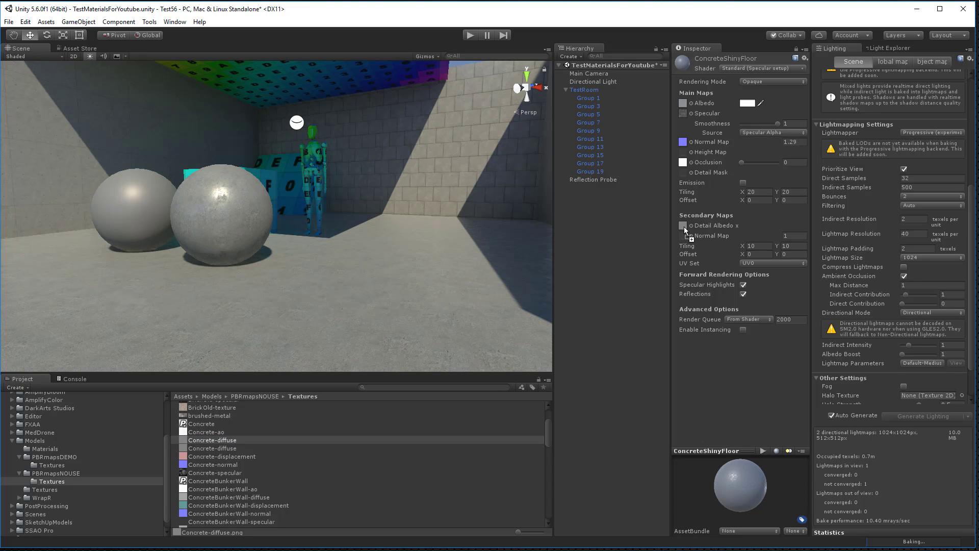
Step: Preview Concrete-normal in Photoshop, assign it as the Unity material's secondary normal map, and inspect the floor and spheres
double_click(185, 464)
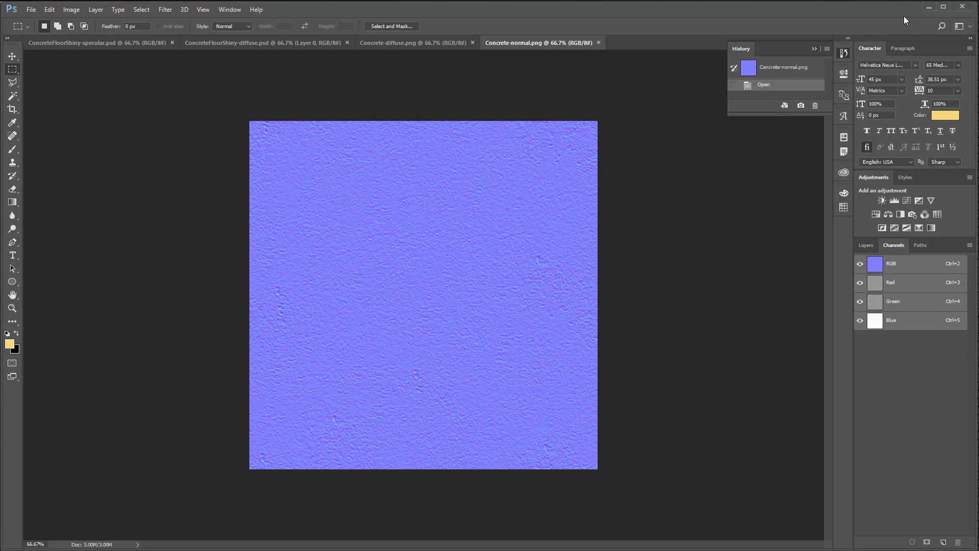
click(929, 9)
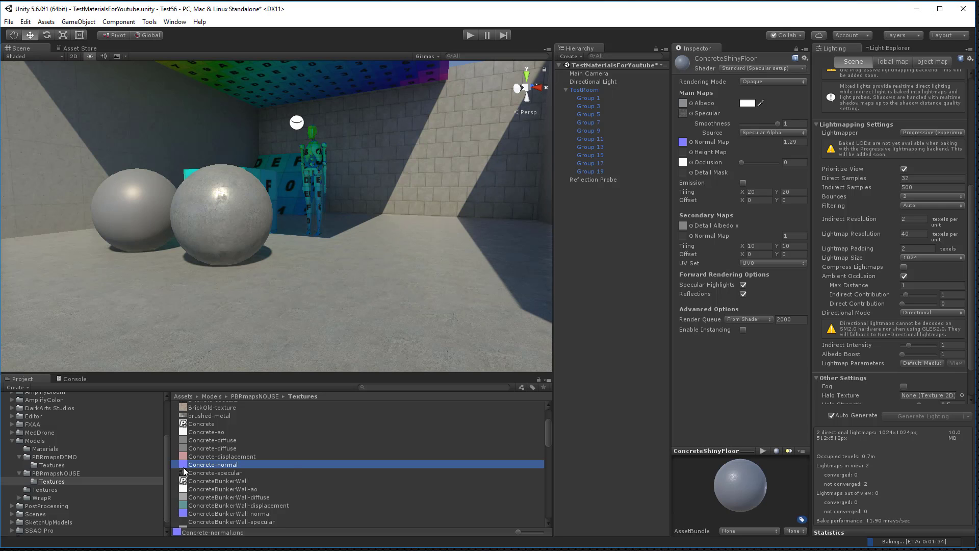
drag(183, 467, 667, 254)
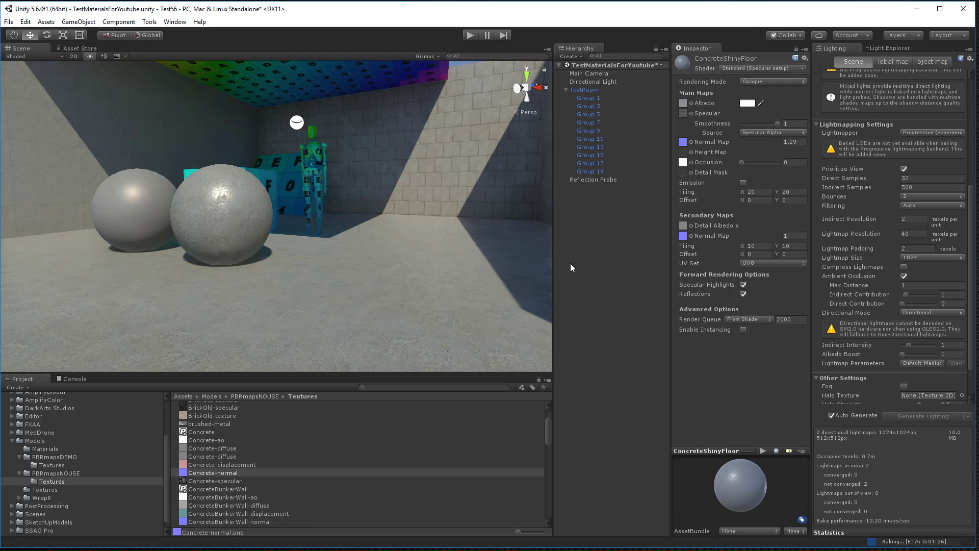
alt+drag(443, 271, 610, 265)
alt+right_drag(470, 281, 440, 268)
alt+drag(494, 289, 491, 311)
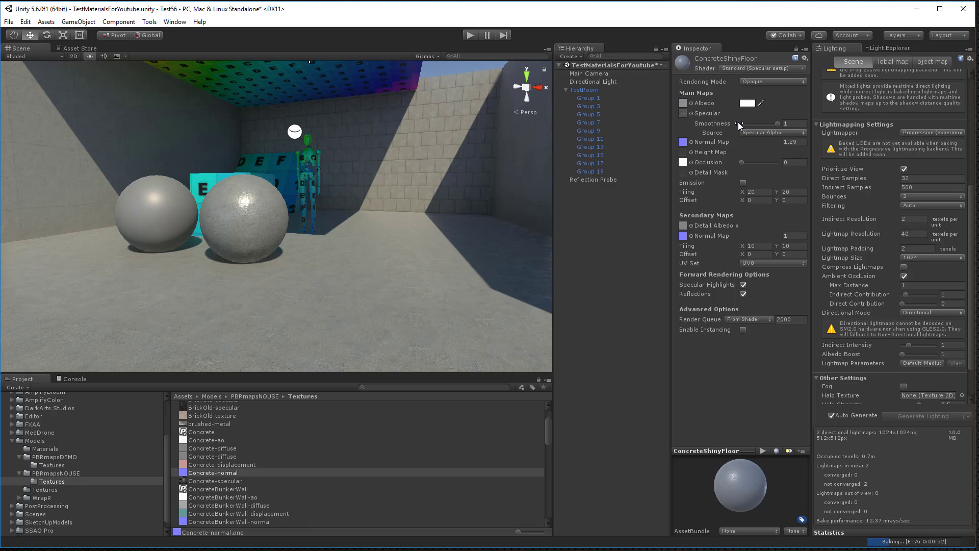
Step: Set the floor material's smoothness source to Albedo Alpha and view the floor
click(768, 133)
click(768, 154)
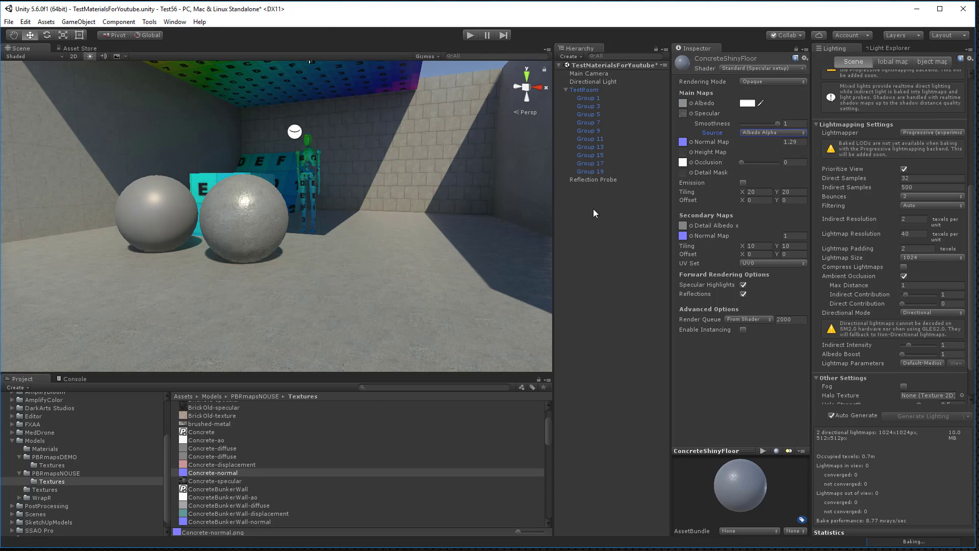
alt+drag(393, 278, 358, 284)
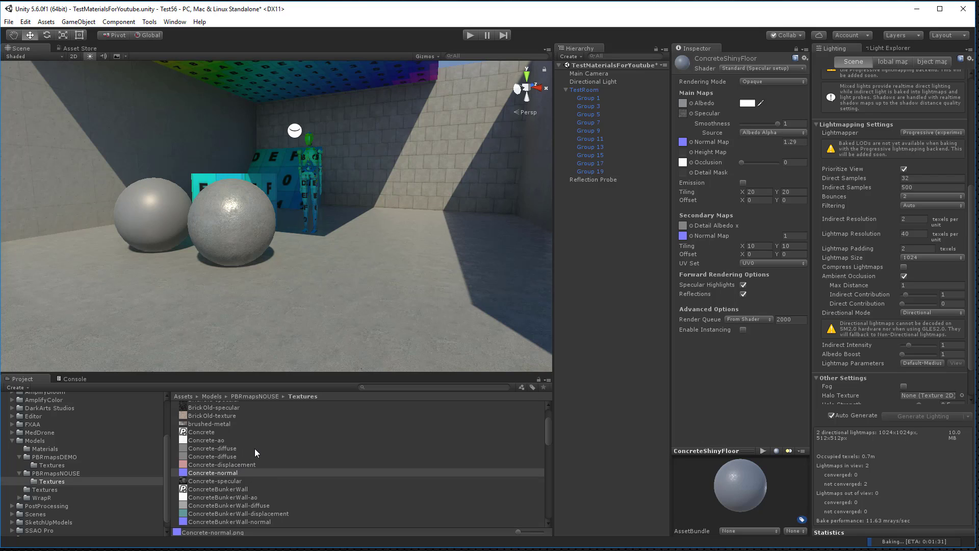
Step: Assign the ConcreteFloorShiny-diffuse.psd texture as the main albedo map and inspect the floor's reflections at a low angle
scroll(255, 448, down, 5)
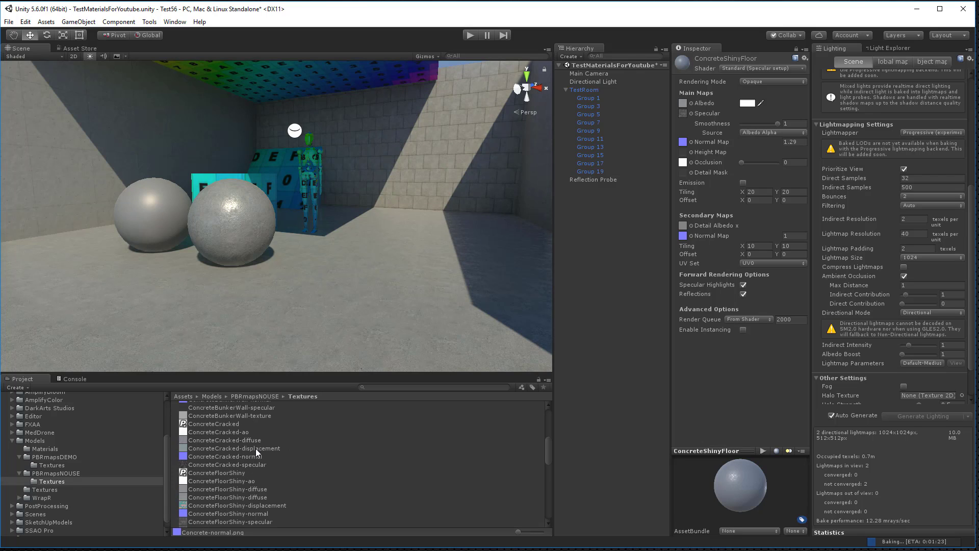
scroll(256, 449, down, 1)
scroll(314, 460, up, 1)
click(260, 490)
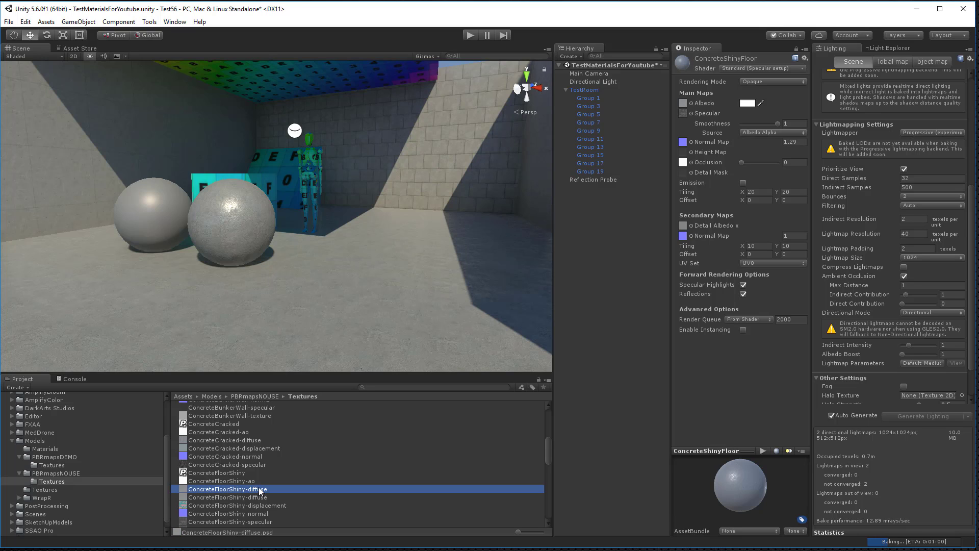
drag(260, 501, 725, 227)
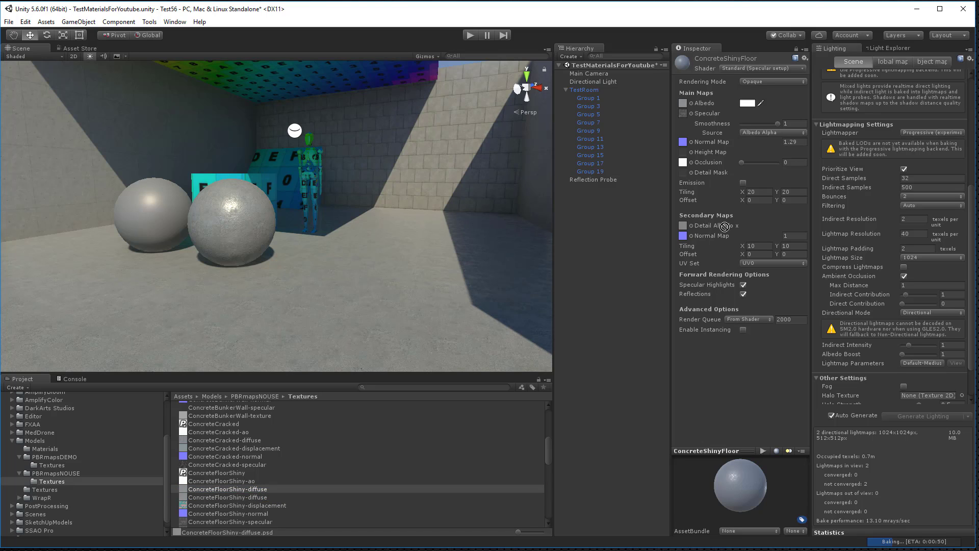
drag(686, 104, 683, 104)
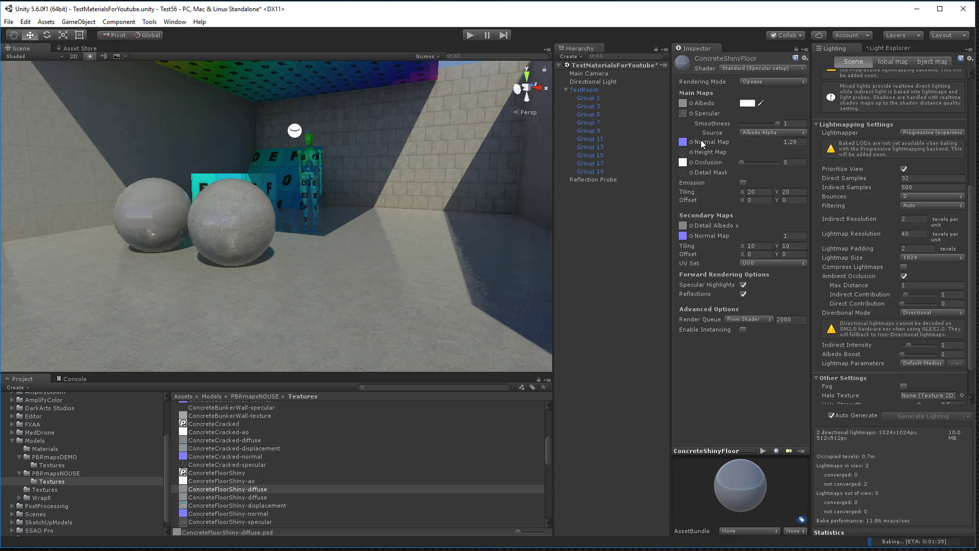
alt+drag(403, 260, 357, 277)
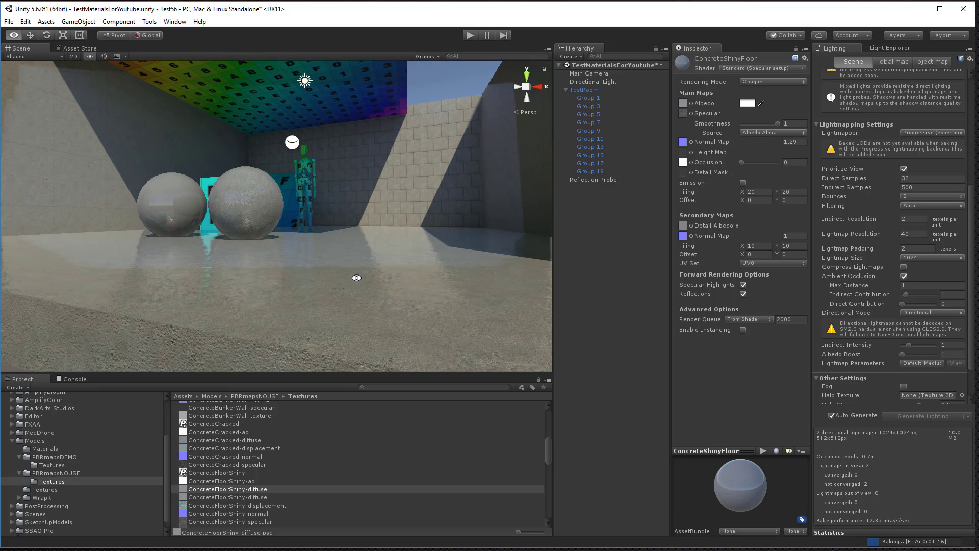
alt+right_drag(357, 278, 358, 311)
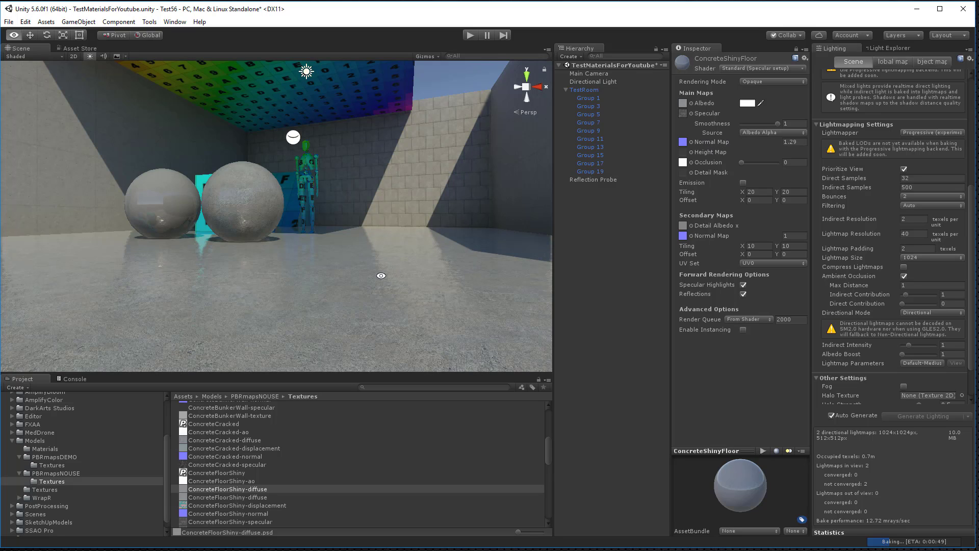
Step: Switch the smoothness source to Specular Alpha and compare the floor's shine
click(756, 134)
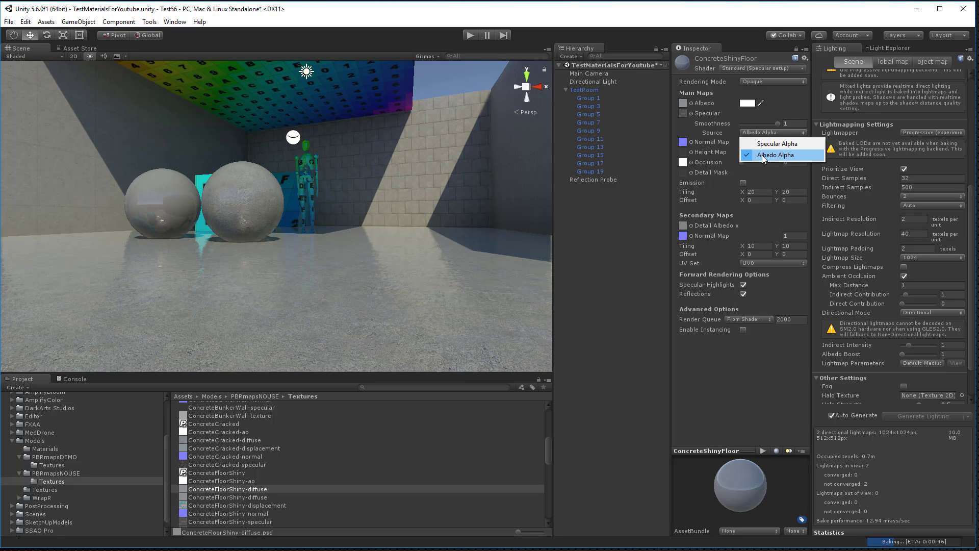
click(778, 144)
alt+drag(387, 275, 352, 271)
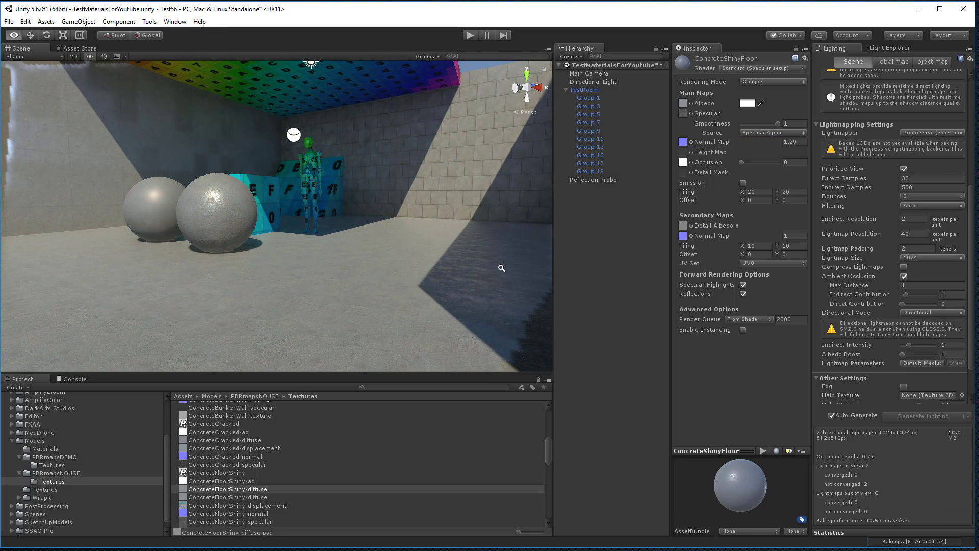
alt+right_drag(501, 269, 485, 312)
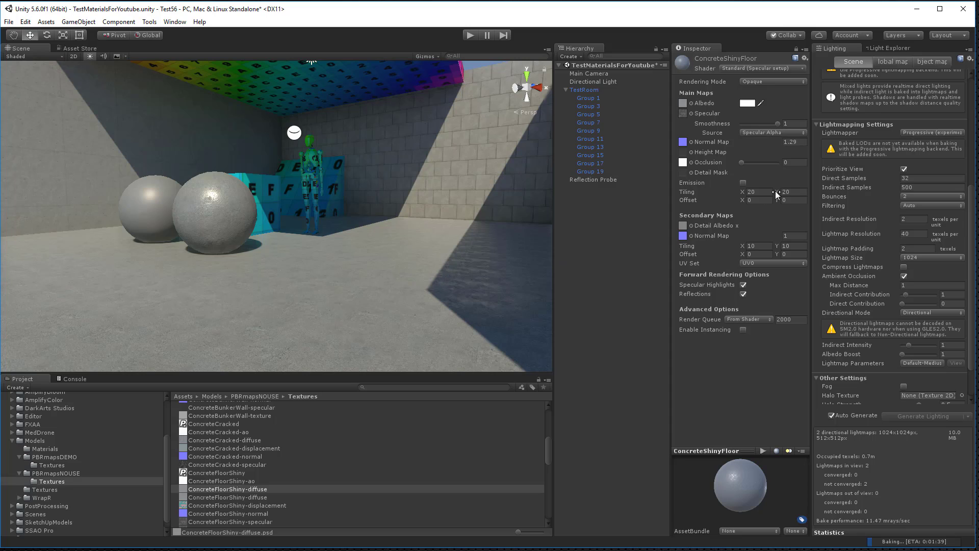
Step: Set the main maps' tiling to 5 × 5 and inspect the floor and nearer sphere up close
click(759, 192)
text(5)
key(Tab)
text(5)
key(Tab)
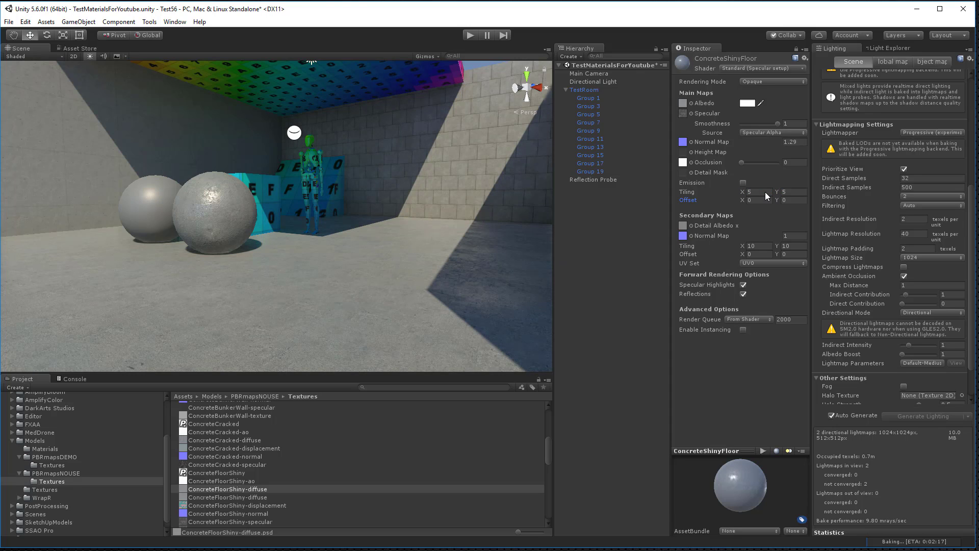
mouse_move(418, 276)
alt+mouse_down()
mouse_move(361, 273)
mouse_move(380, 255)
mouse_move(415, 250)
mouse_move(458, 294)
mouse_move(427, 299)
mouse_move(410, 281)
alt+mouse_up()
alt+right_drag(275, 243, 312, 320)
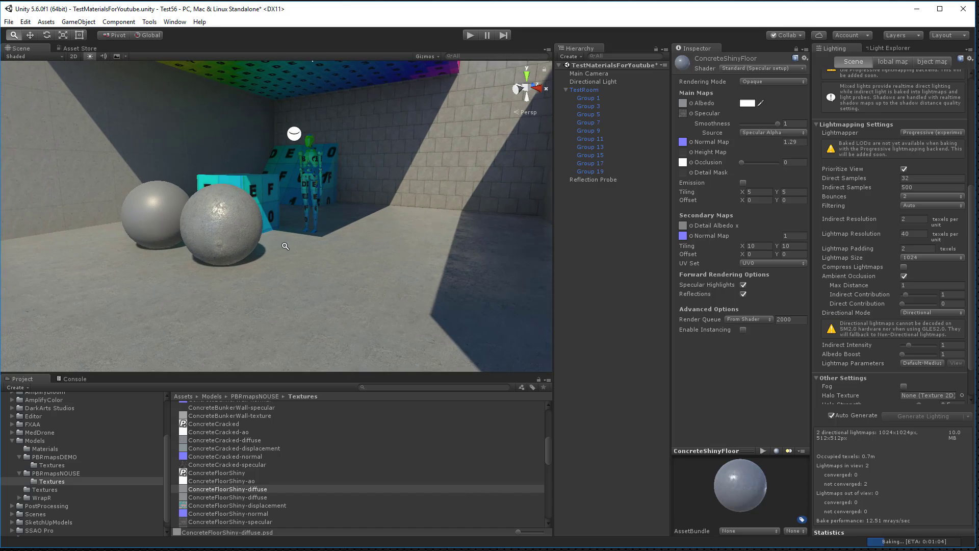
alt+drag(311, 321, 346, 321)
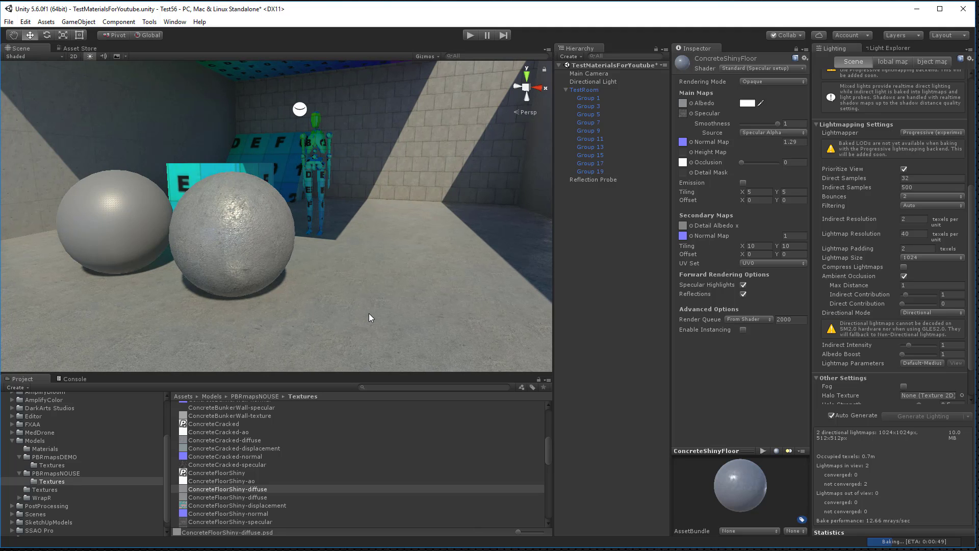
alt+drag(369, 318, 372, 285)
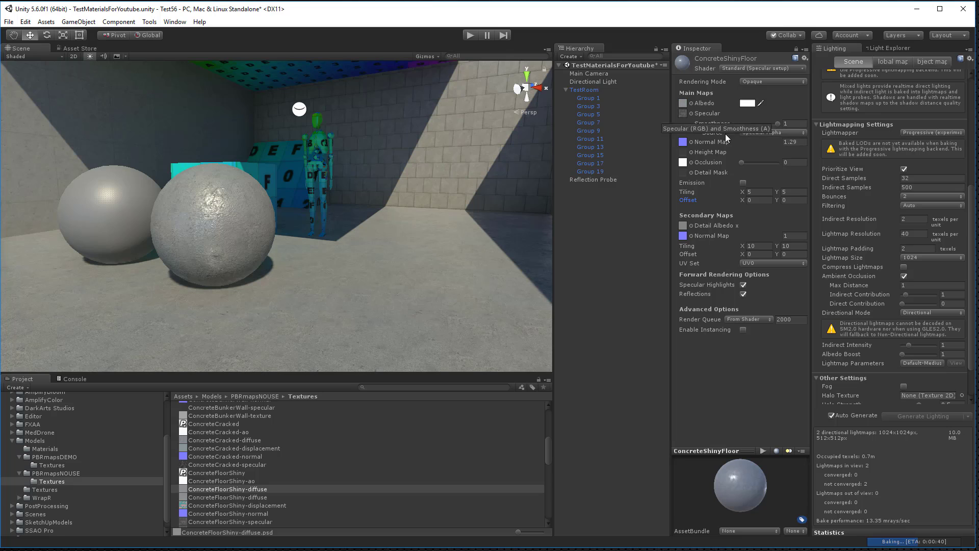
Step: Change the smoothness source to Albedo Alpha and examine the nearer sphere's highlights from several angles
click(753, 133)
click(765, 152)
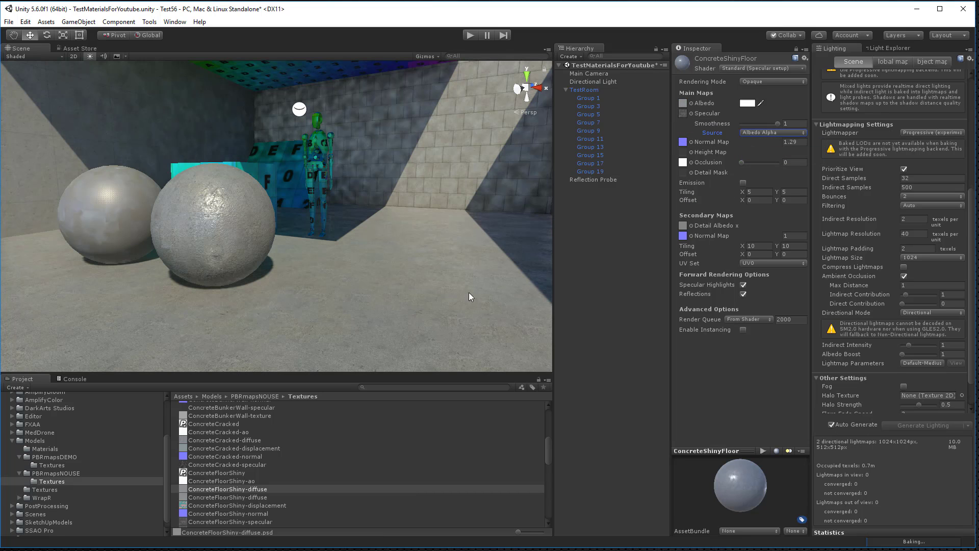
alt+drag(437, 284, 365, 305)
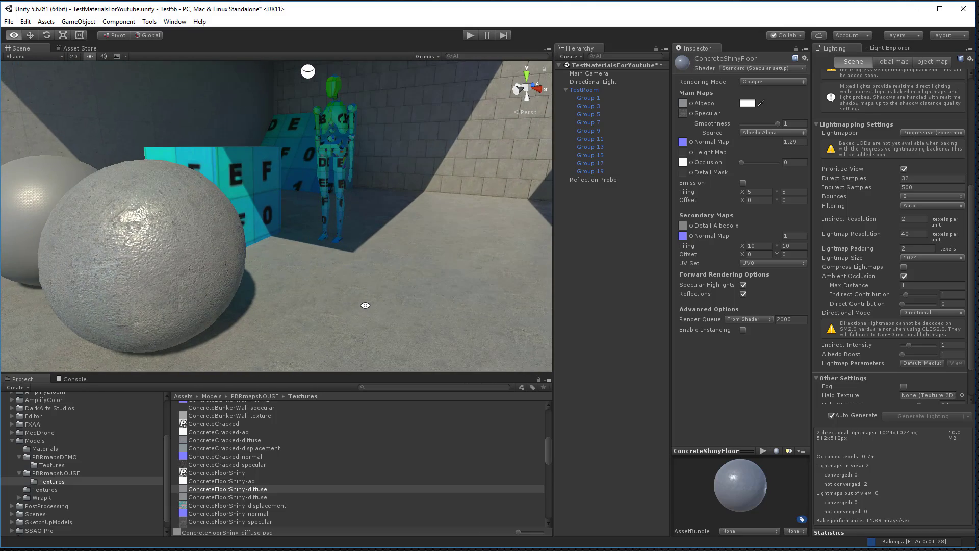
alt+right_drag(367, 277, 387, 248)
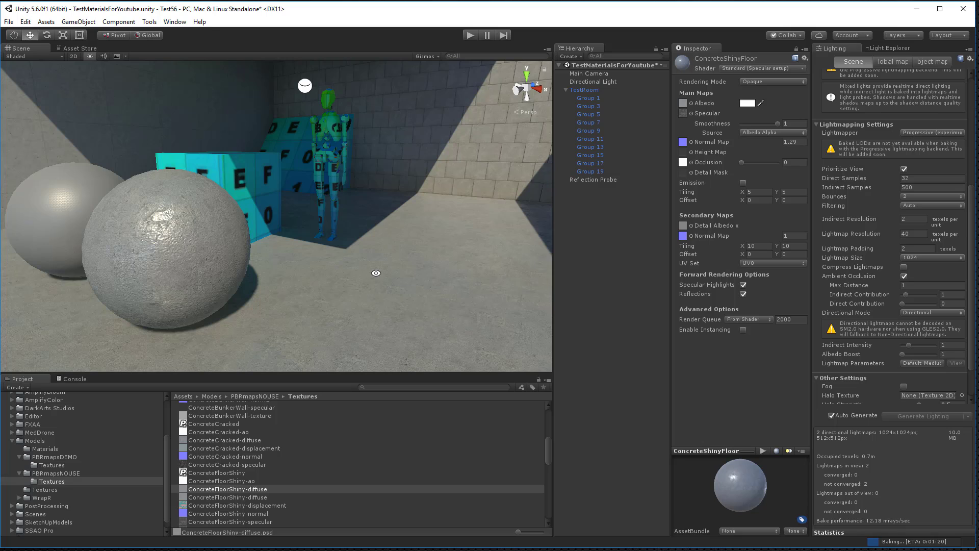
alt+drag(376, 273, 411, 285)
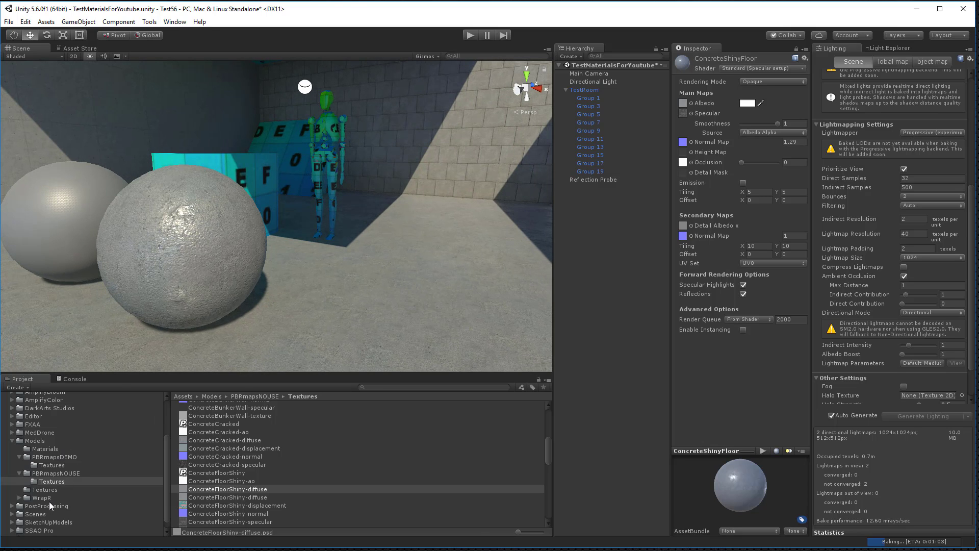
Step: Apply the Gold material from the PBRmapsDEMO folder to the farther sphere and view it beside the concrete one
click(56, 457)
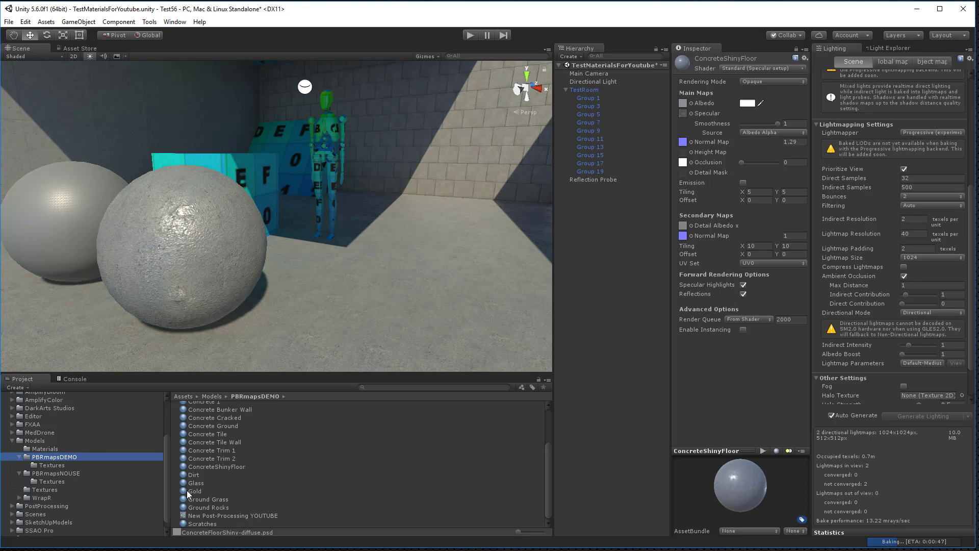
drag(185, 491, 74, 241)
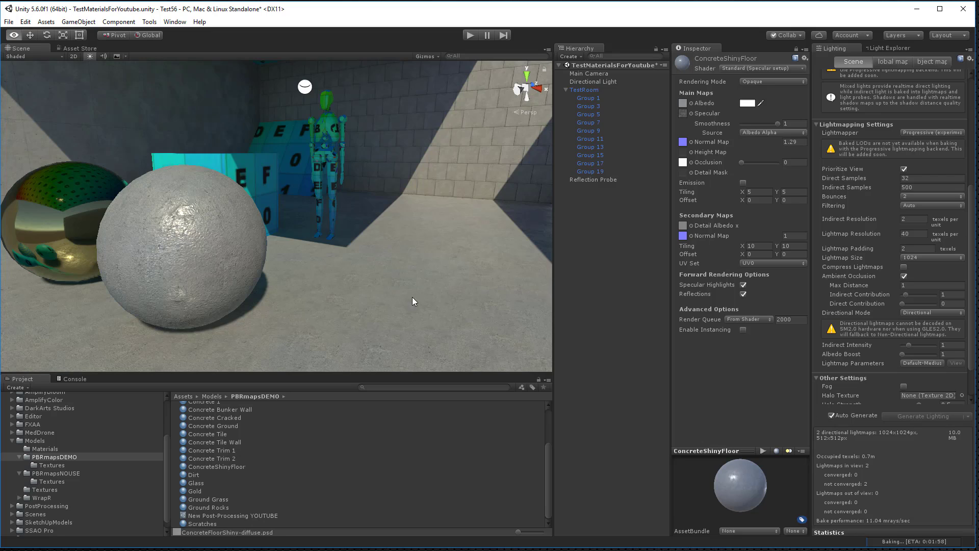
alt+drag(412, 298, 328, 290)
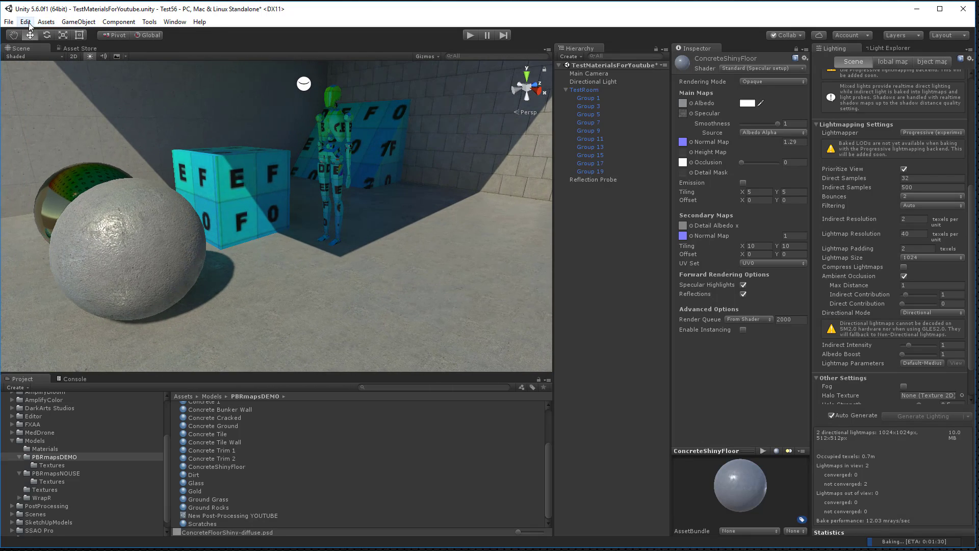
Step: Add a cube to the scene and move it onto the open floor beside the spheres
click(68, 24)
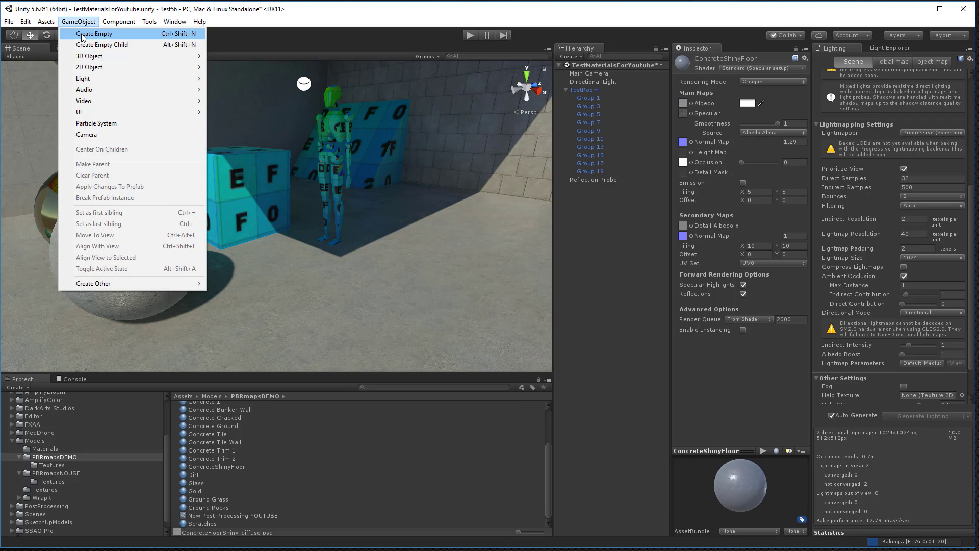
mouse_move(94, 57)
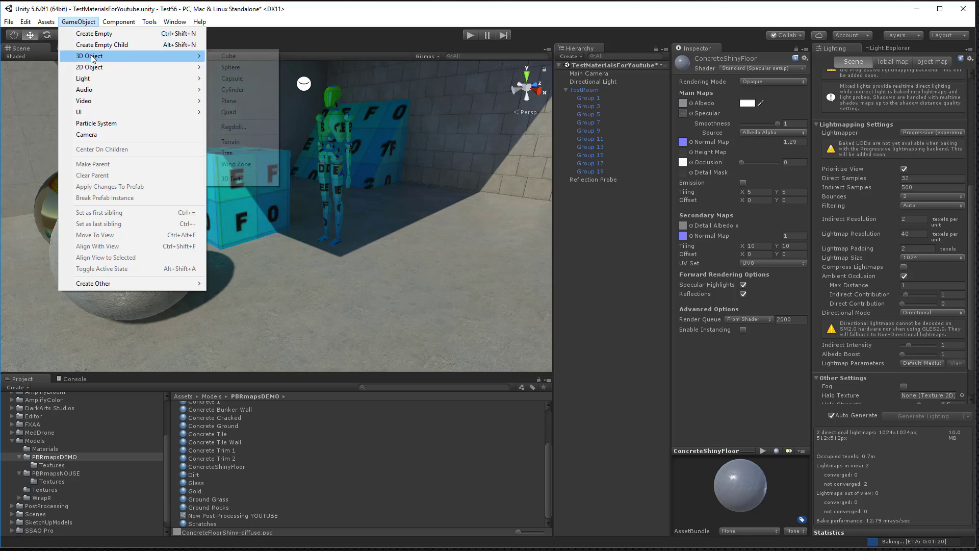
click(230, 57)
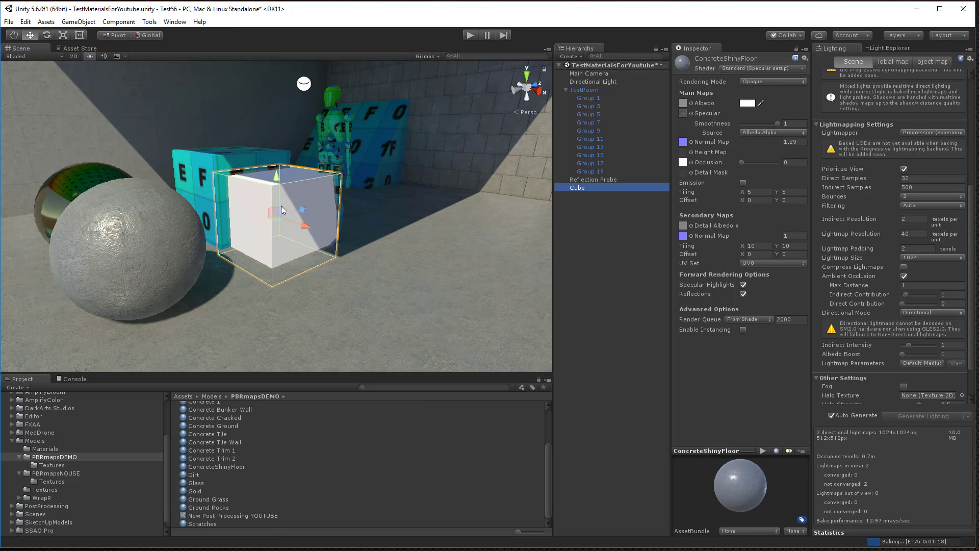
drag(308, 229, 370, 248)
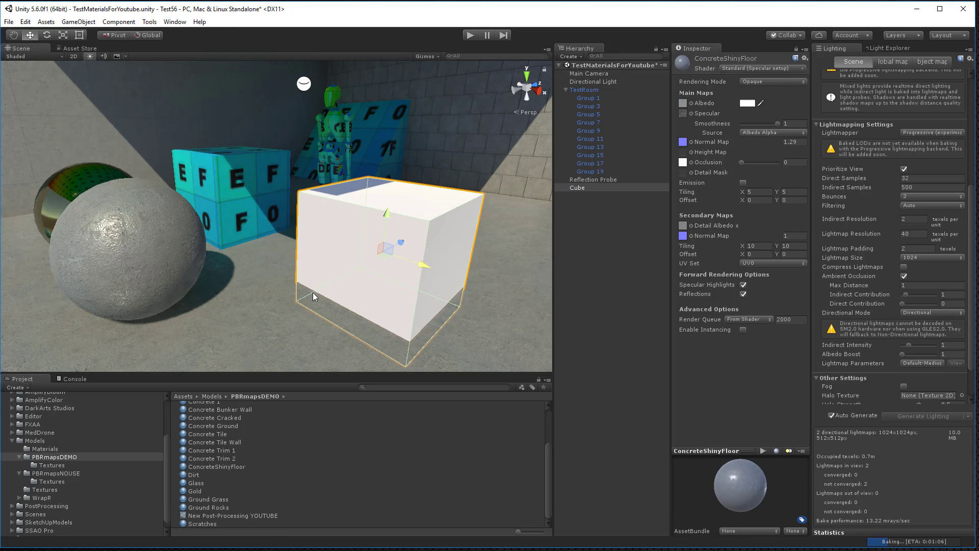
Step: Scale the cube down along its depth into a thin upright panel
alt+drag(286, 306, 285, 262)
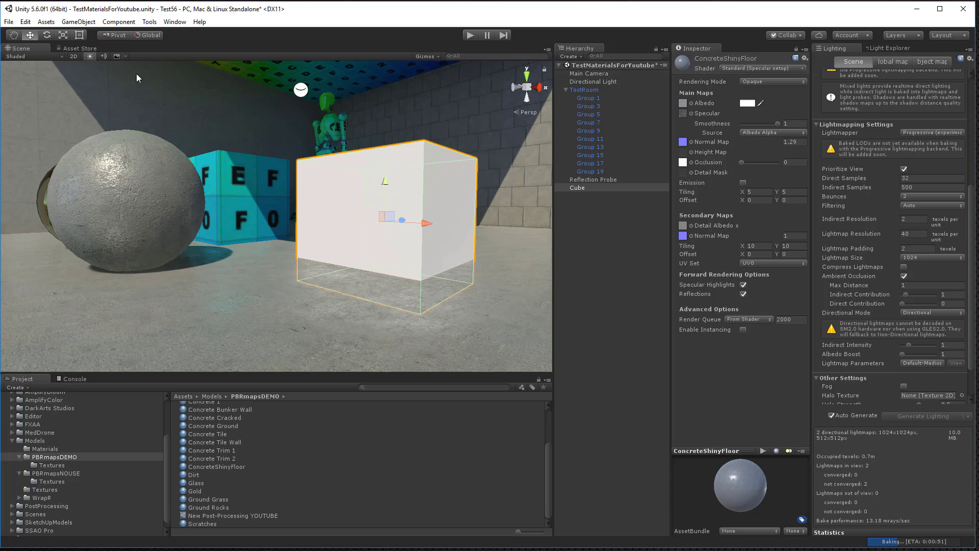
click(79, 35)
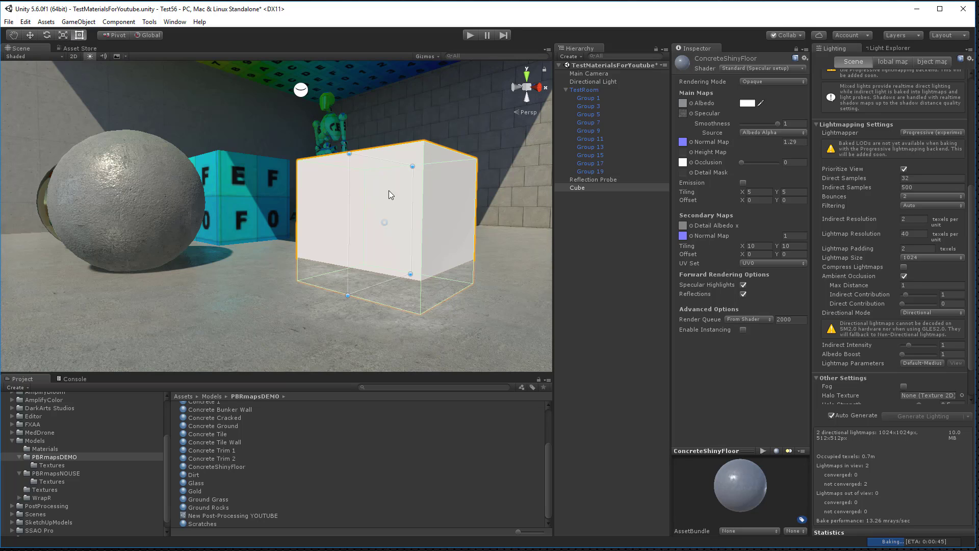
click(63, 35)
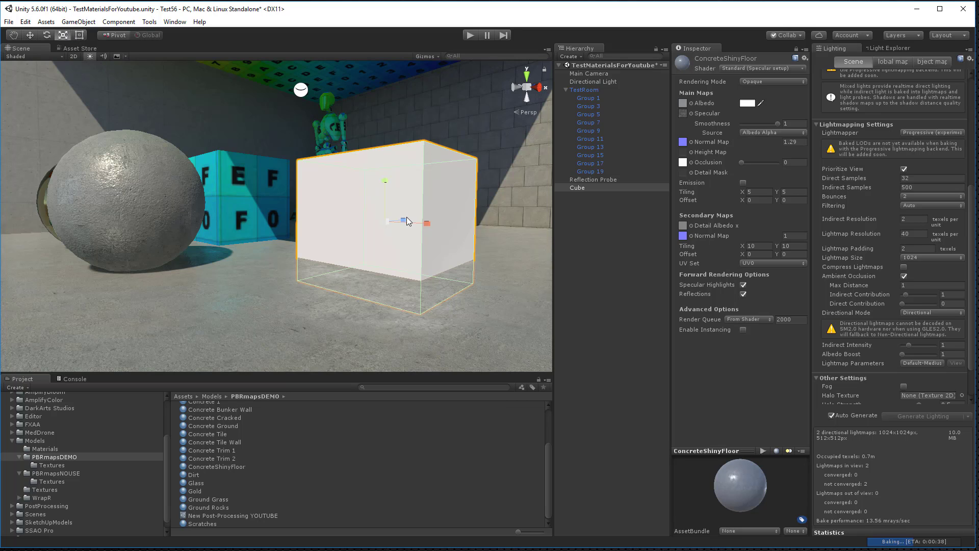
drag(405, 220, 457, 227)
alt+drag(386, 250, 433, 335)
Step: Rotate the panel about its vertical axis and move it farther from the spheres
click(48, 36)
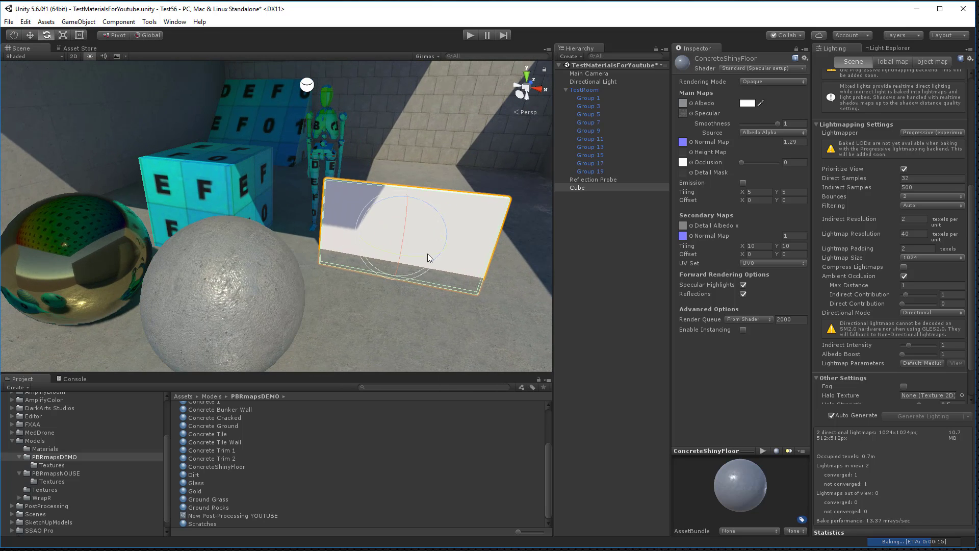
drag(428, 254, 376, 254)
click(34, 36)
drag(406, 196, 267, 143)
drag(422, 227, 410, 203)
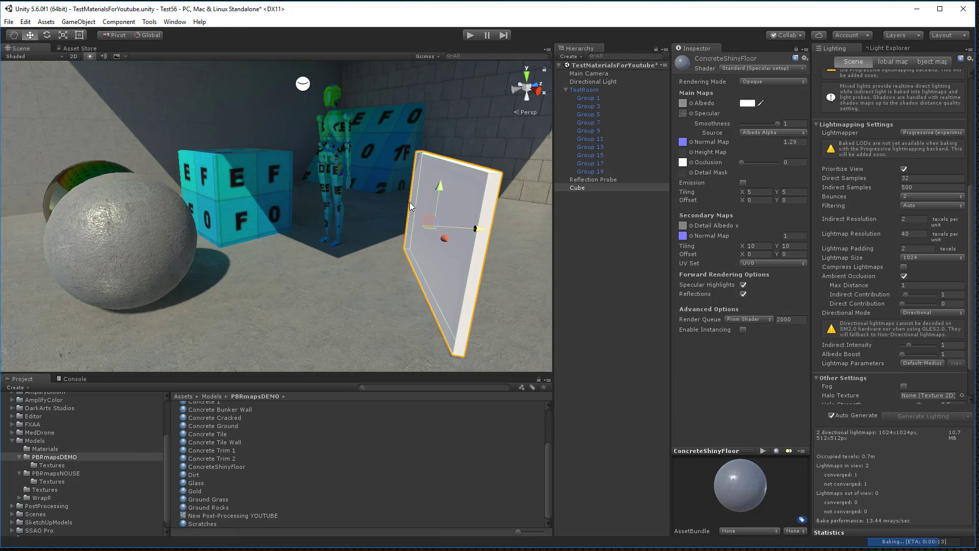
Step: Thin the panel further, unlock the Inspector and reset the panel's Y rotation to 0
click(63, 35)
alt+drag(327, 276, 364, 274)
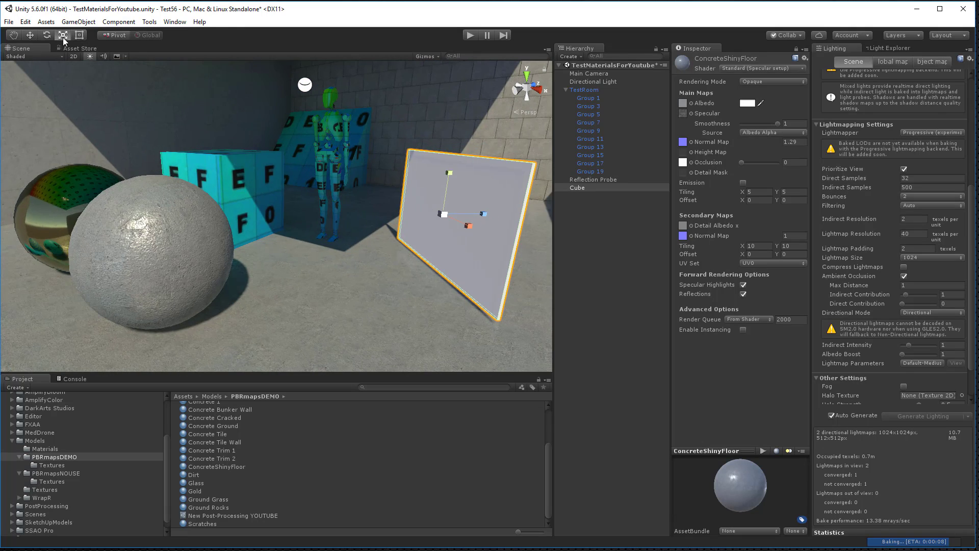
click(797, 50)
click(765, 101)
text(0)
Step: Switch the handles to local orientation and position the panel behind the concrete sphere at about X 0.268, Y 0.893, Z -1.564
click(35, 35)
alt+drag(390, 204, 408, 257)
click(148, 37)
drag(449, 206, 450, 266)
drag(491, 303, 350, 285)
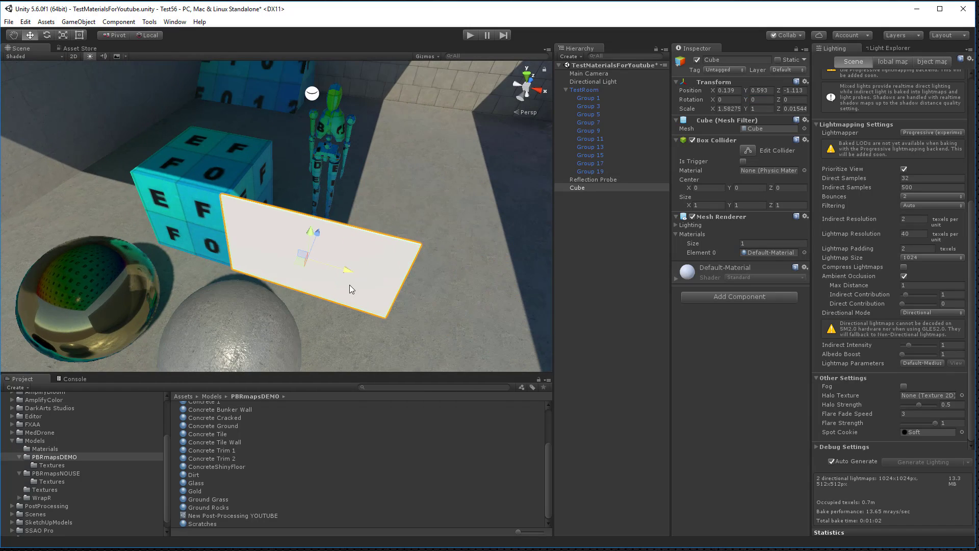
alt+drag(308, 255, 237, 211)
drag(286, 225, 92, 210)
alt+drag(153, 224, 196, 311)
drag(84, 244, 272, 197)
alt+drag(291, 266, 314, 286)
drag(311, 228, 357, 235)
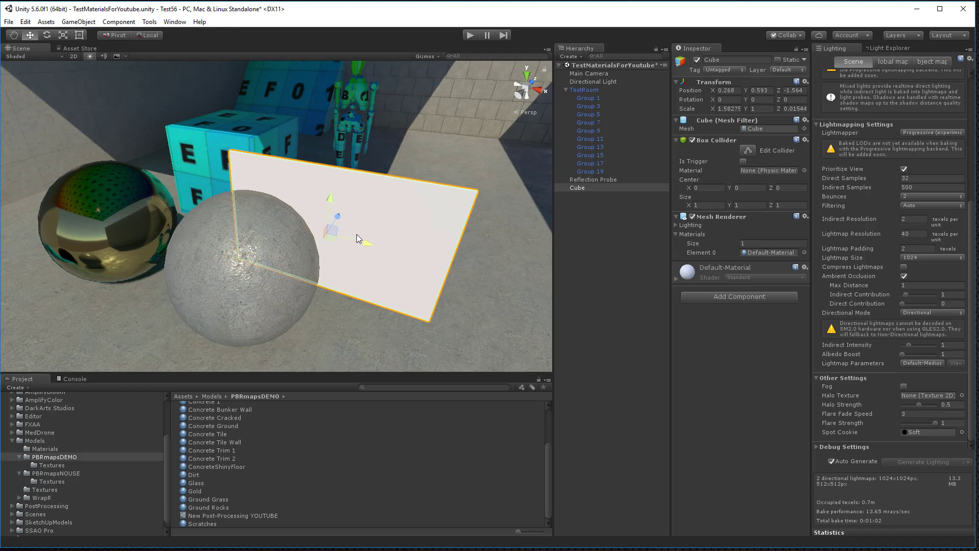
drag(330, 198, 286, 169)
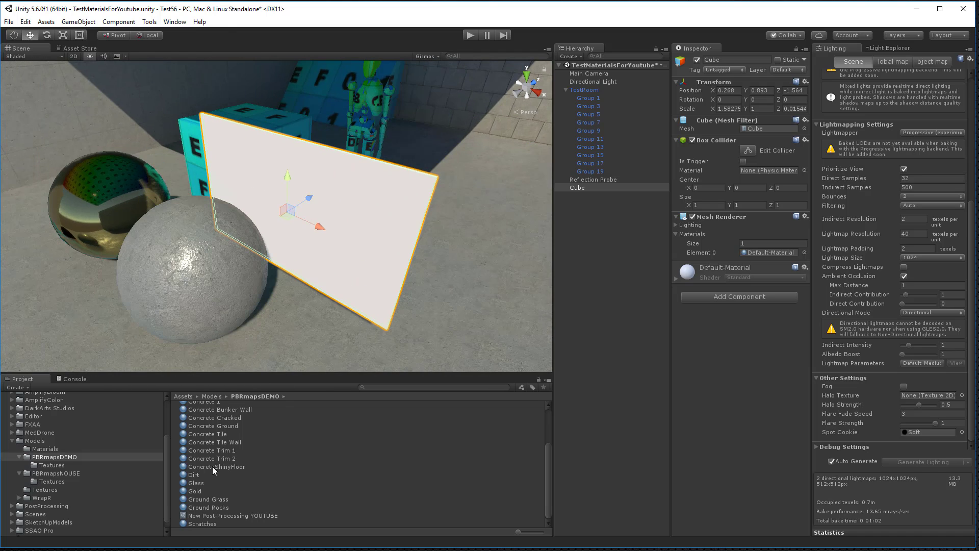
Step: Apply the Glass material to the panel and view the scene through it
drag(184, 485, 345, 244)
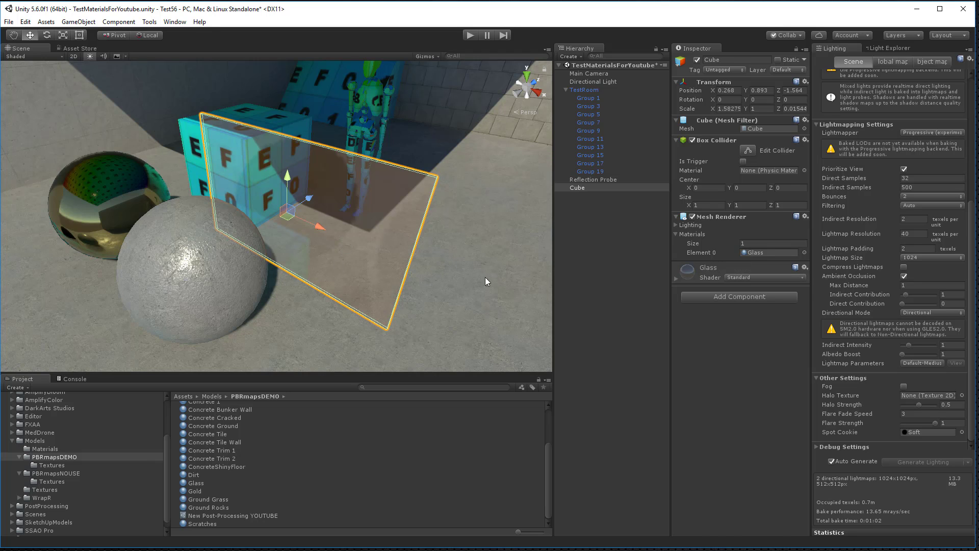
click(461, 449)
alt+drag(449, 306, 505, 245)
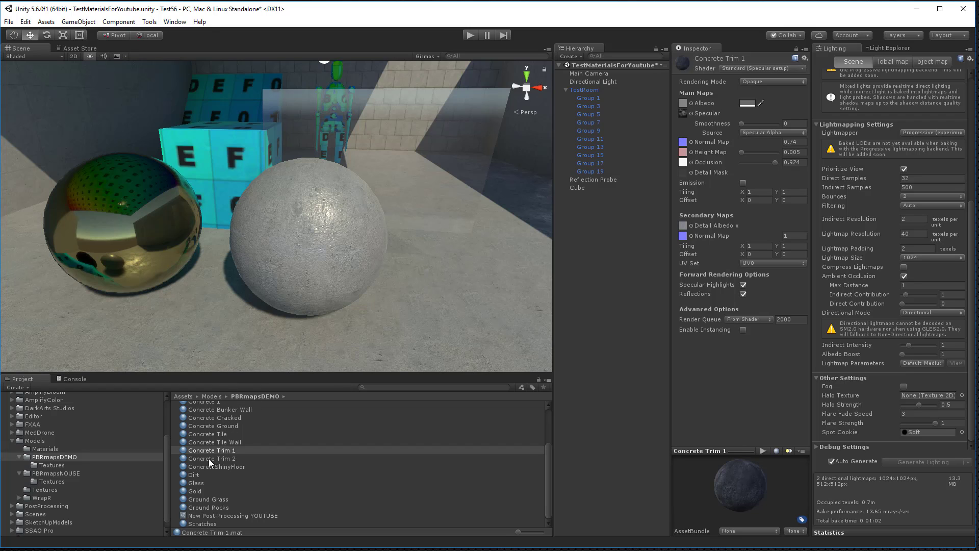
Step: Select the Glass material and examine its albedo color and alpha in the color picker
click(194, 483)
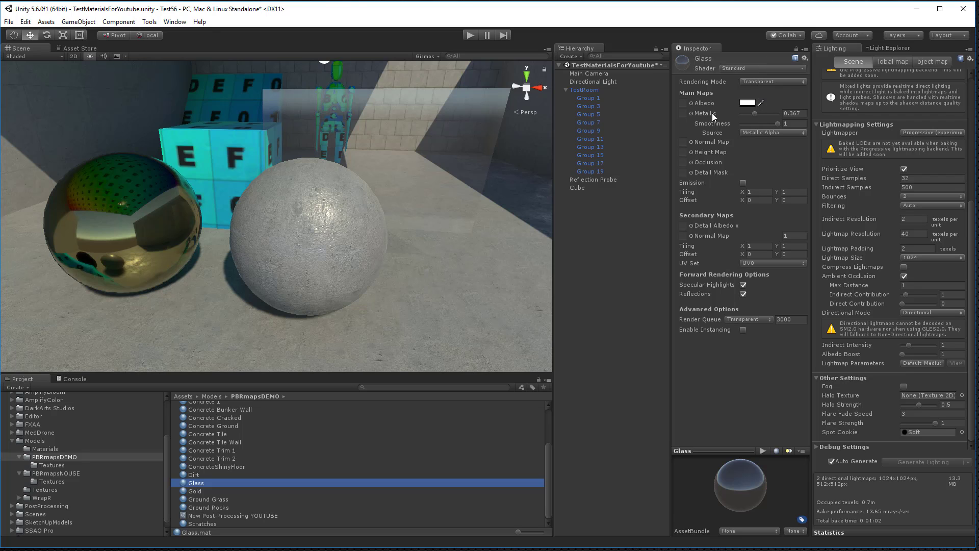
click(749, 103)
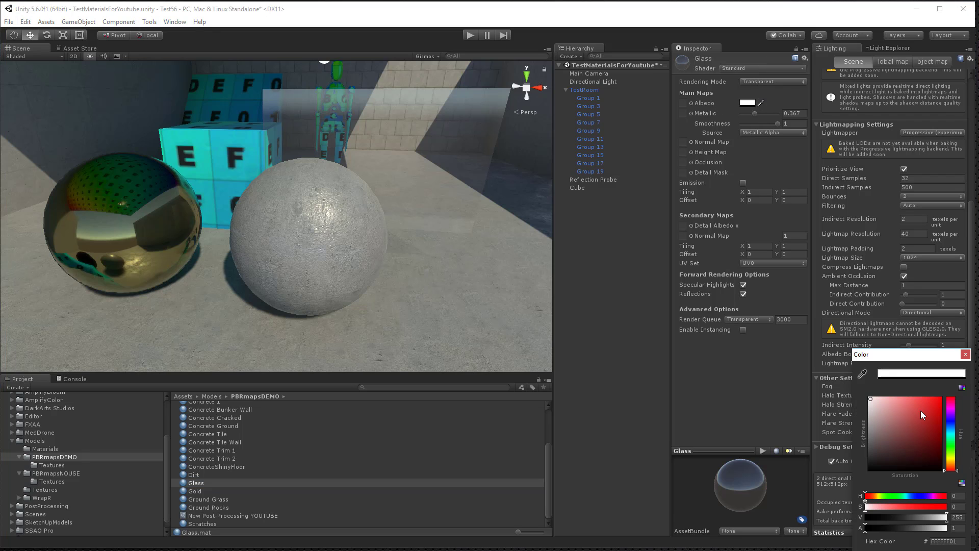
drag(922, 414, 943, 409)
drag(923, 355, 815, 241)
mouse_move(830, 330)
mouse_down()
mouse_move(841, 332)
mouse_move(816, 304)
mouse_move(783, 300)
mouse_move(742, 264)
mouse_up()
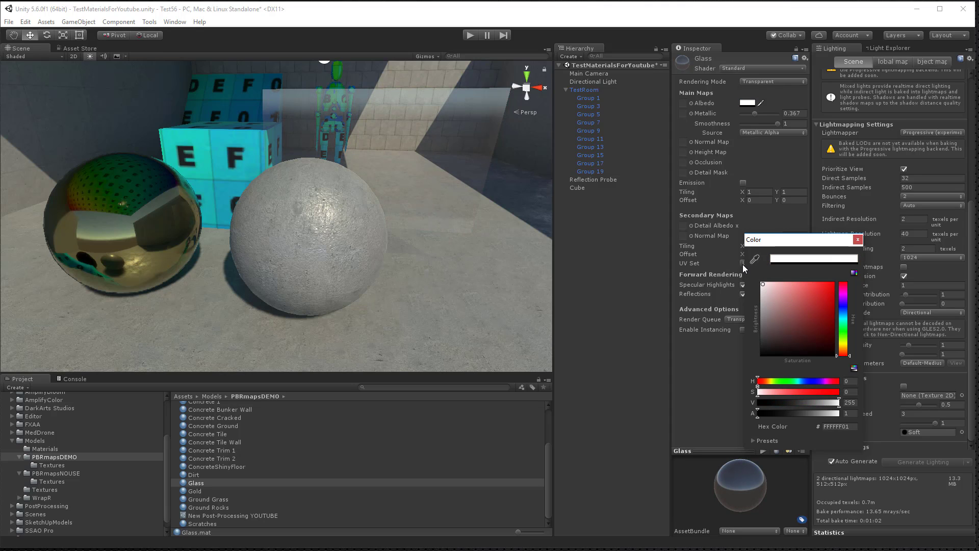
click(858, 239)
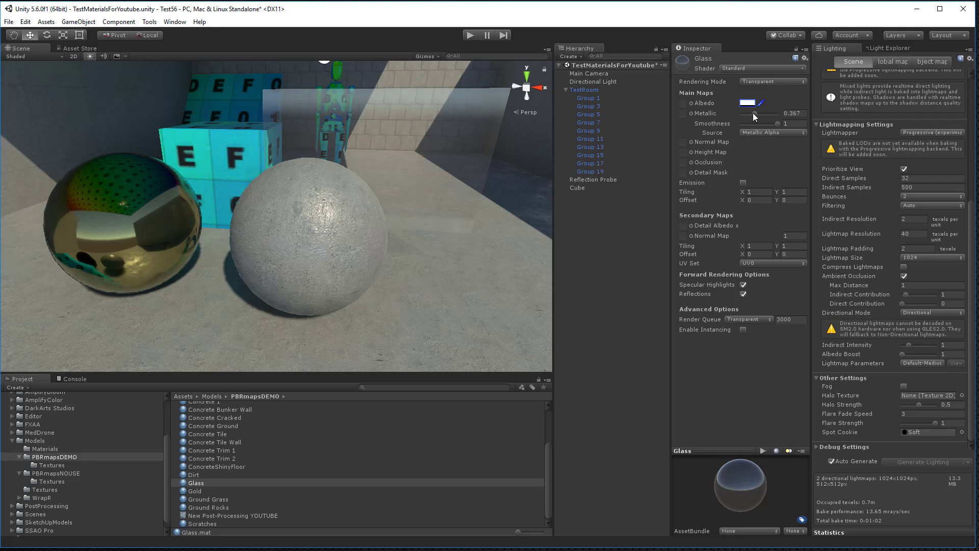
Step: Set the Glass material's Metallic to about 0.38 with Smoothness at 1, and view the panel's reflections
mouse_move(753, 112)
mouse_down()
mouse_move(790, 113)
mouse_move(709, 113)
mouse_move(756, 117)
mouse_up()
drag(779, 123, 816, 130)
alt+drag(472, 221, 533, 204)
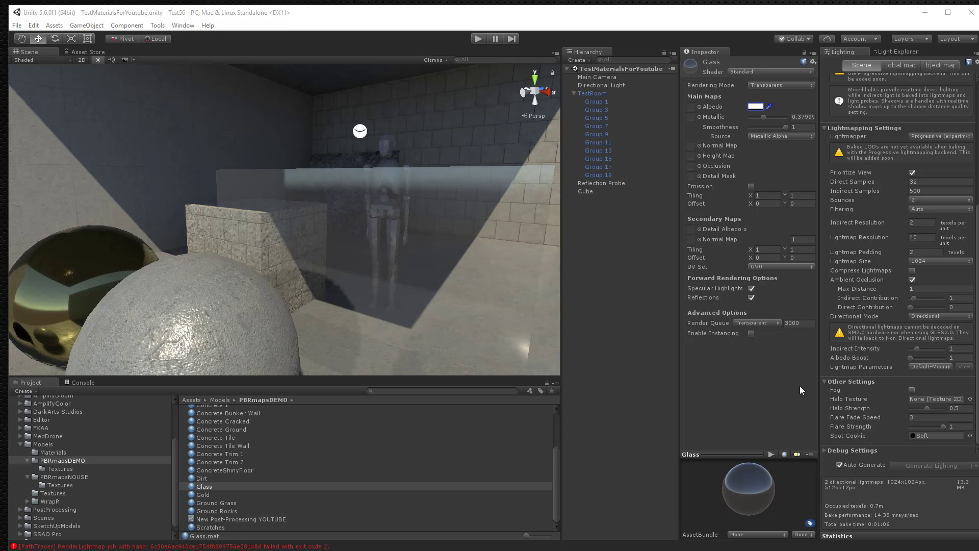
alt+drag(414, 212, 422, 220)
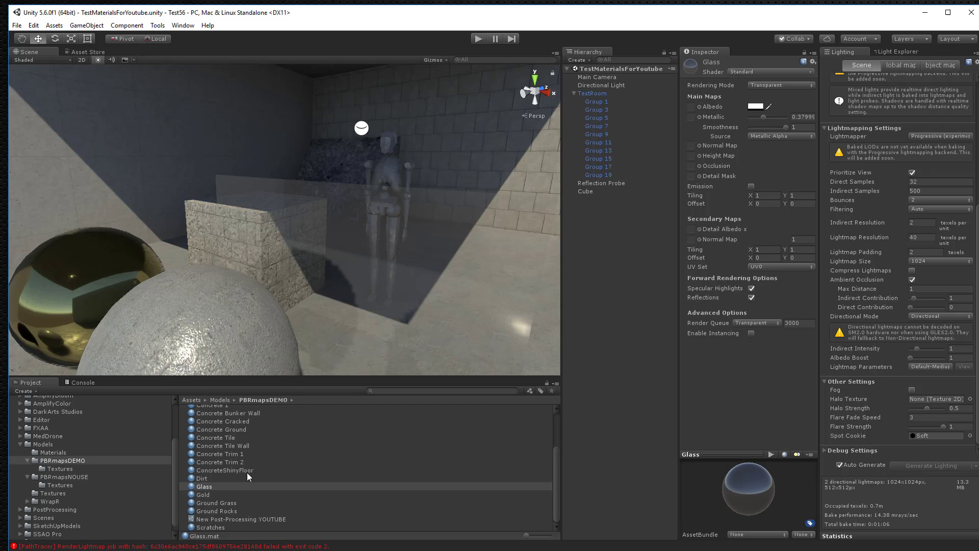
Step: Set the alpha of the Glass material's albedo color to 1
click(754, 107)
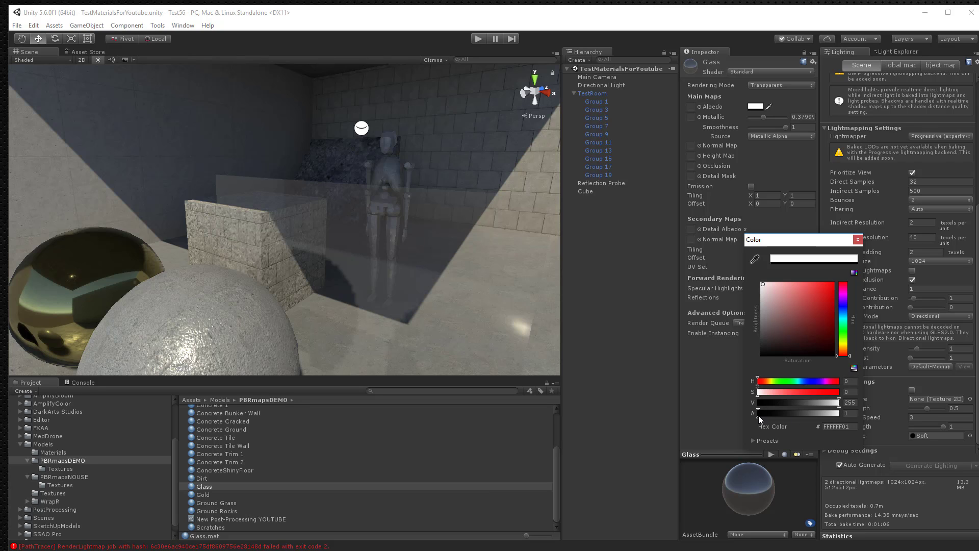
mouse_move(761, 417)
mouse_down()
mouse_move(780, 417)
mouse_move(759, 418)
mouse_up()
text(1)
click(858, 240)
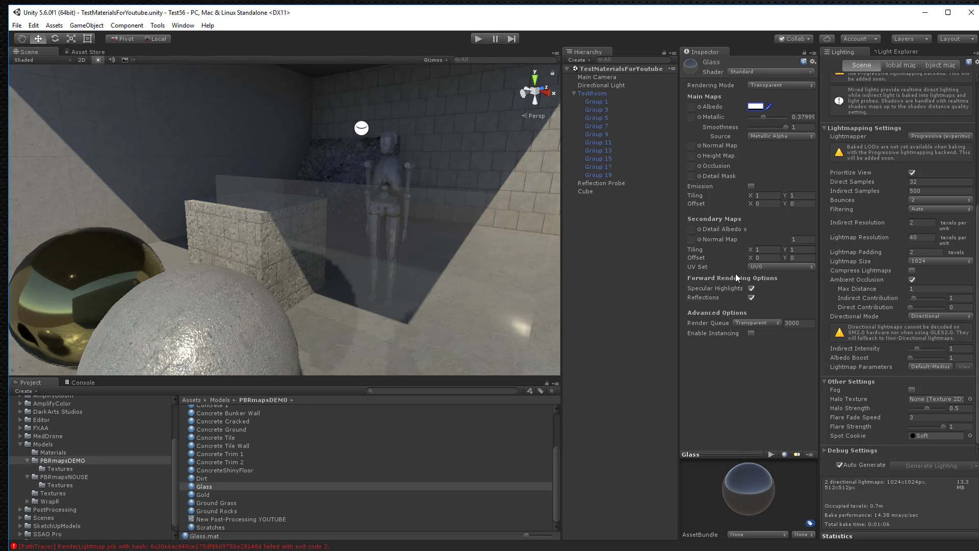
Step: Turn off the Glass material's Reflections to compare the panel's look, and turn them back on
click(751, 298)
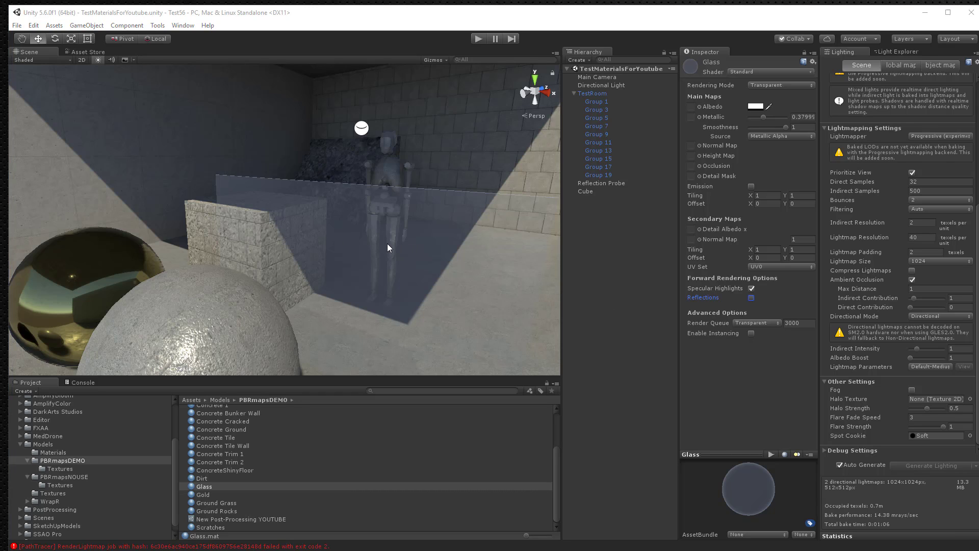
alt+drag(364, 241, 553, 267)
click(751, 297)
Step: Select the gold sphere, show the Gold material from the PBRmapsDEMO folder and lock the Inspector on it
middle_drag(476, 278, 492, 175)
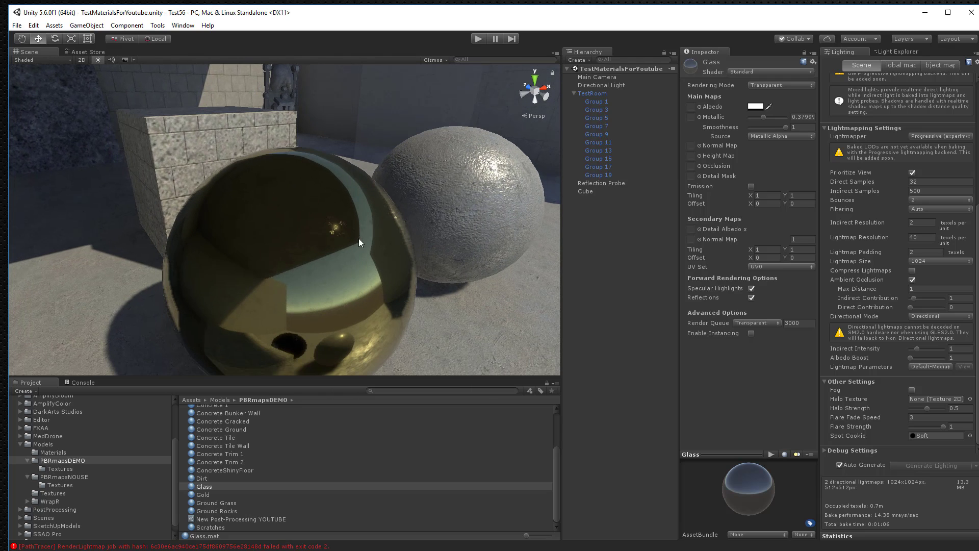
click(325, 257)
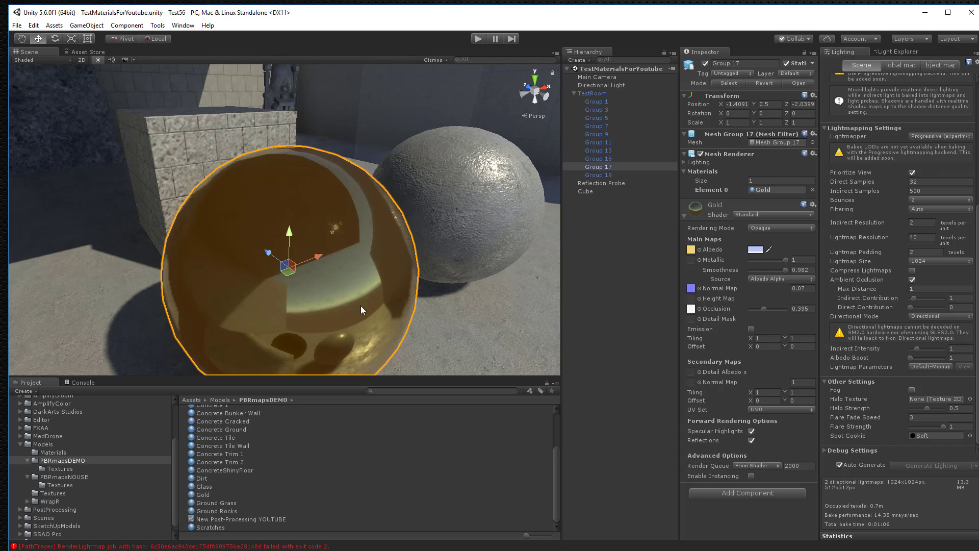
click(698, 208)
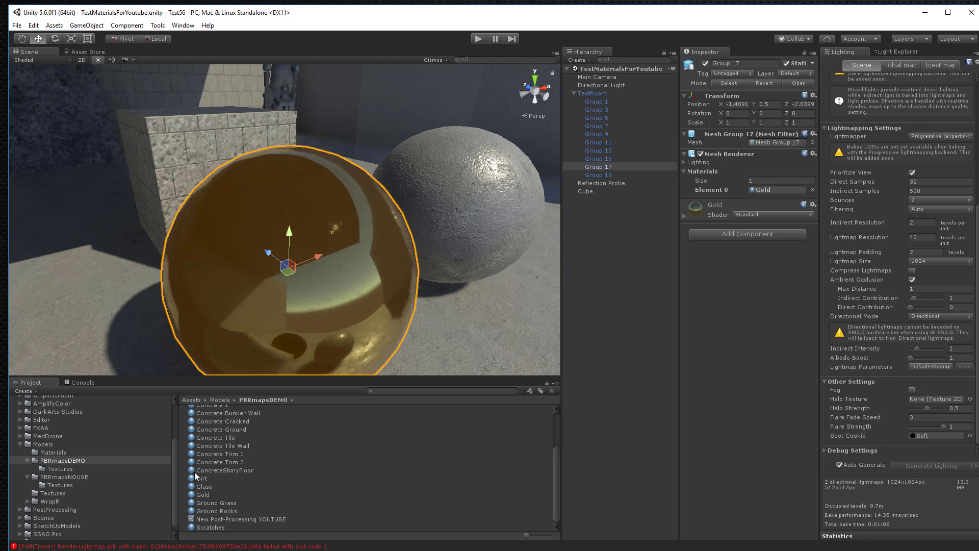
click(205, 494)
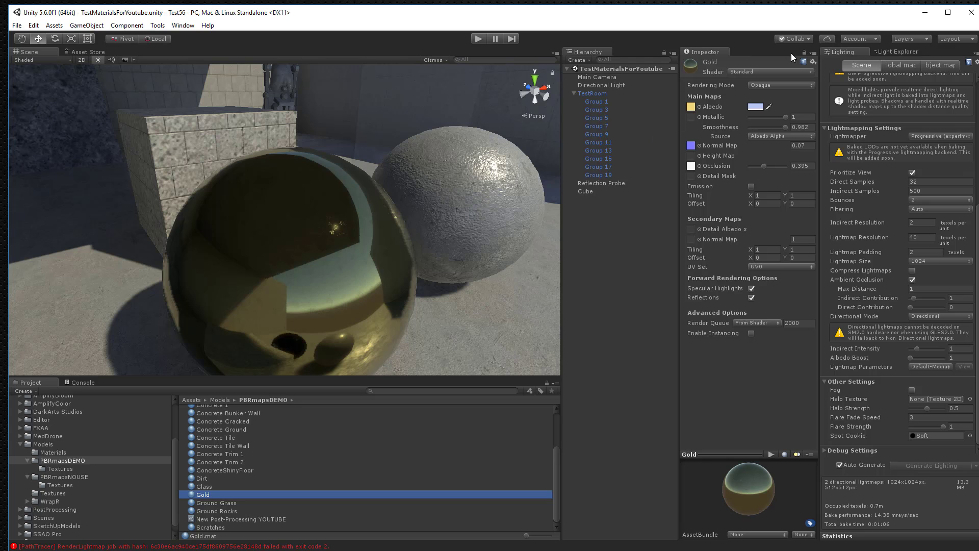
click(804, 51)
Step: Examine the gold sphere's reflections and surface scratches up close and from a distance
scroll(274, 344, up, 4)
scroll(275, 342, down, 3)
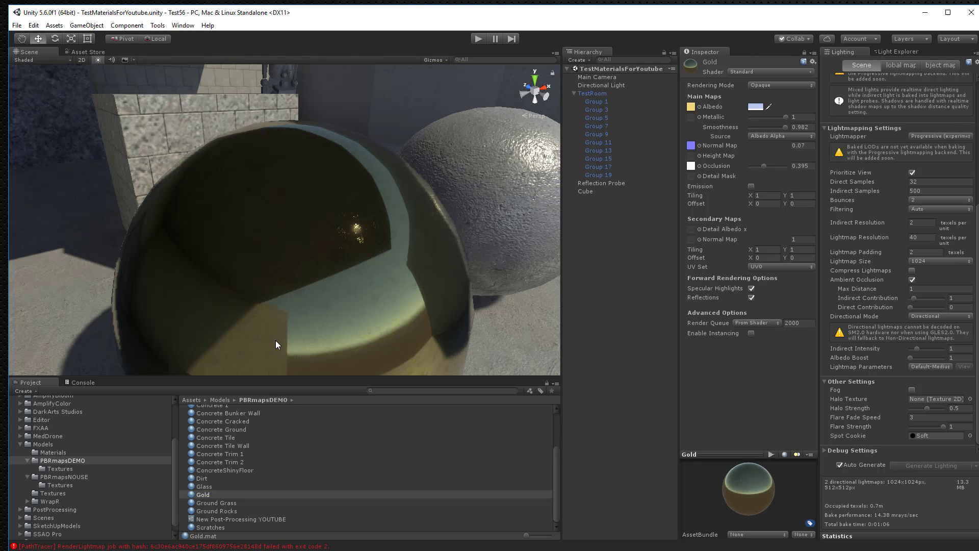
middle_drag(275, 341, 296, 283)
scroll(297, 283, up, 3)
scroll(296, 283, down, 2)
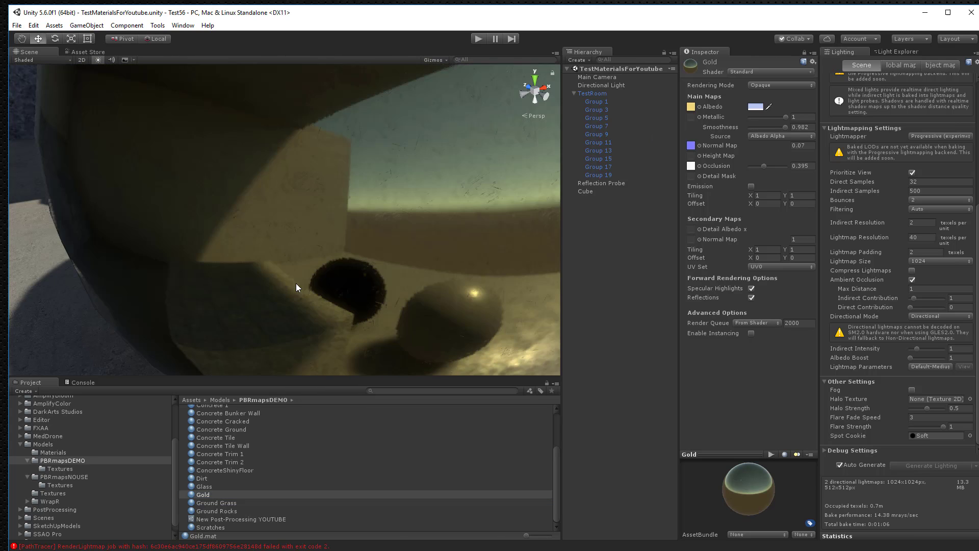
alt+drag(296, 283, 360, 238)
scroll(285, 248, down, 5)
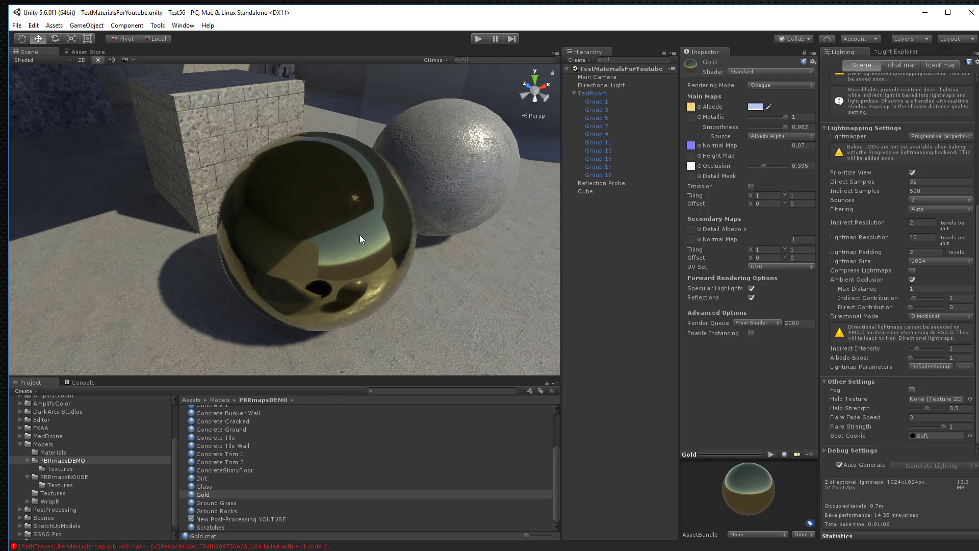
Step: Open the Gold material's Scratches-normal map in Photoshop, return to Unity and locate its albedo texture in the project
click(691, 146)
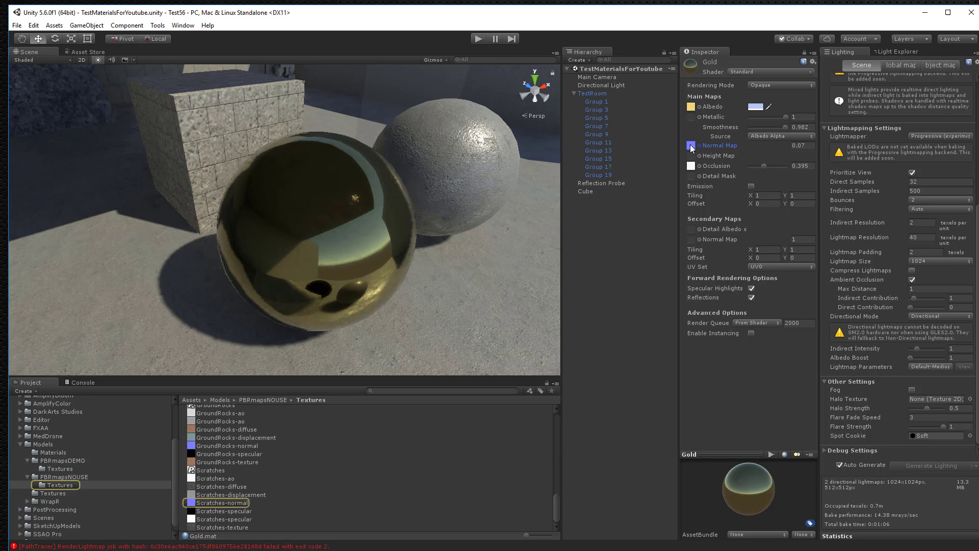
double_click(194, 504)
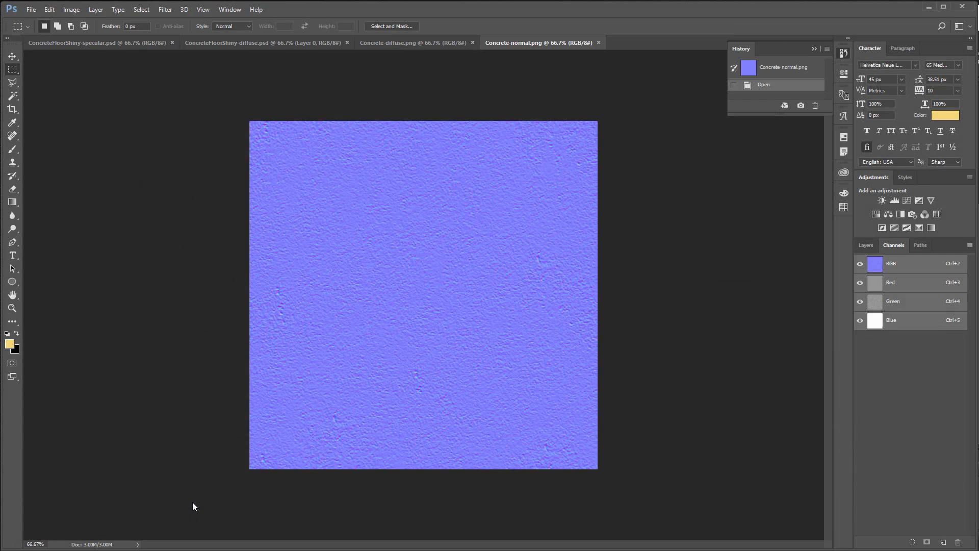
click(931, 7)
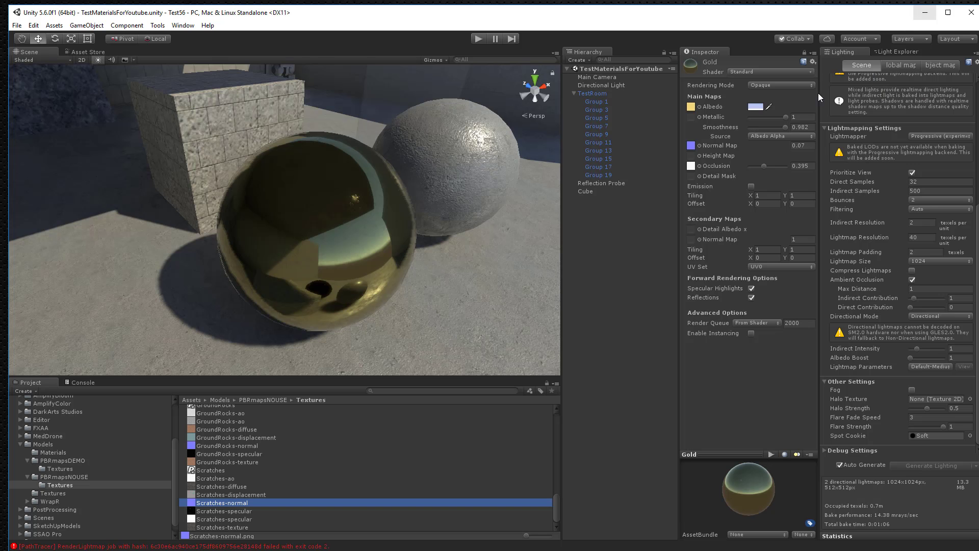
click(690, 106)
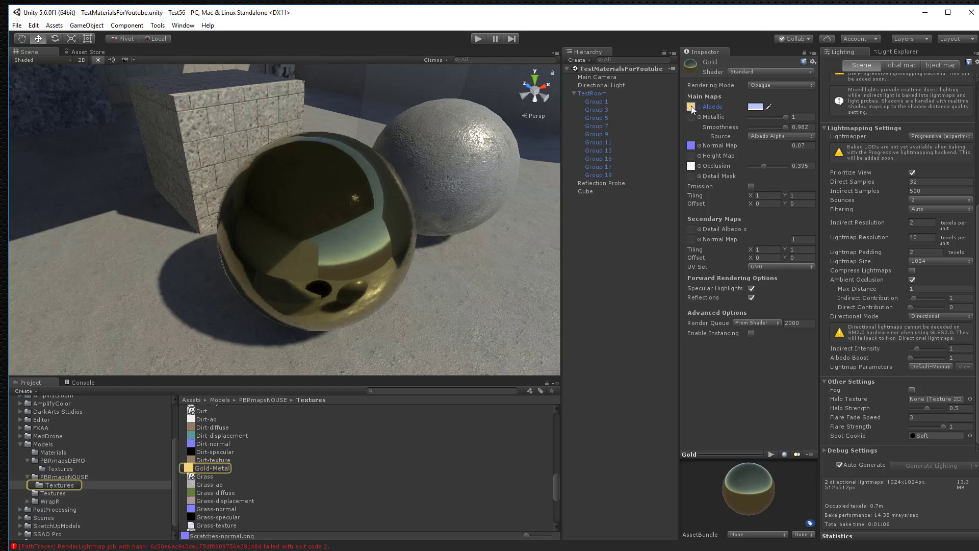
Step: Open the Gold-Metal texture in Photoshop, view its alpha channel without the colour channels, restore them and return to Unity
double_click(188, 468)
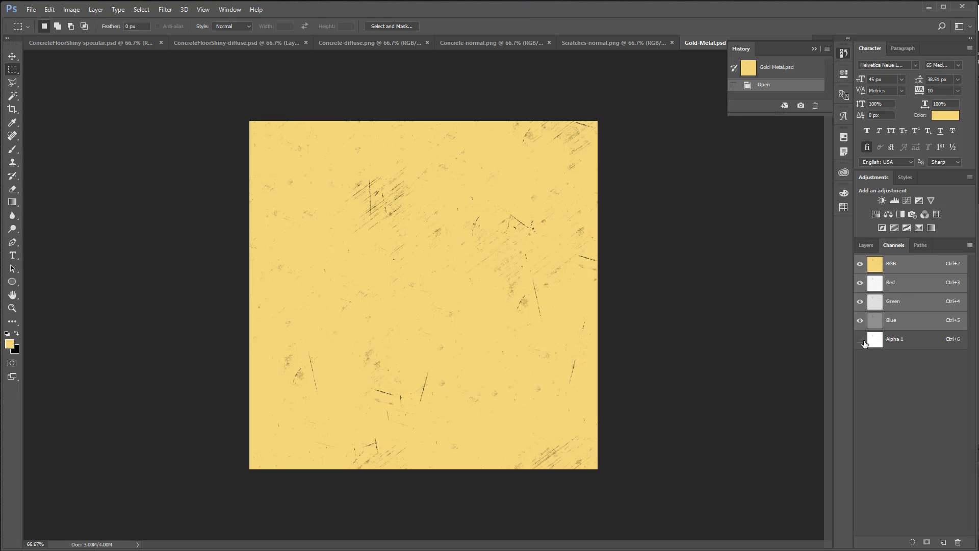
click(862, 339)
click(861, 264)
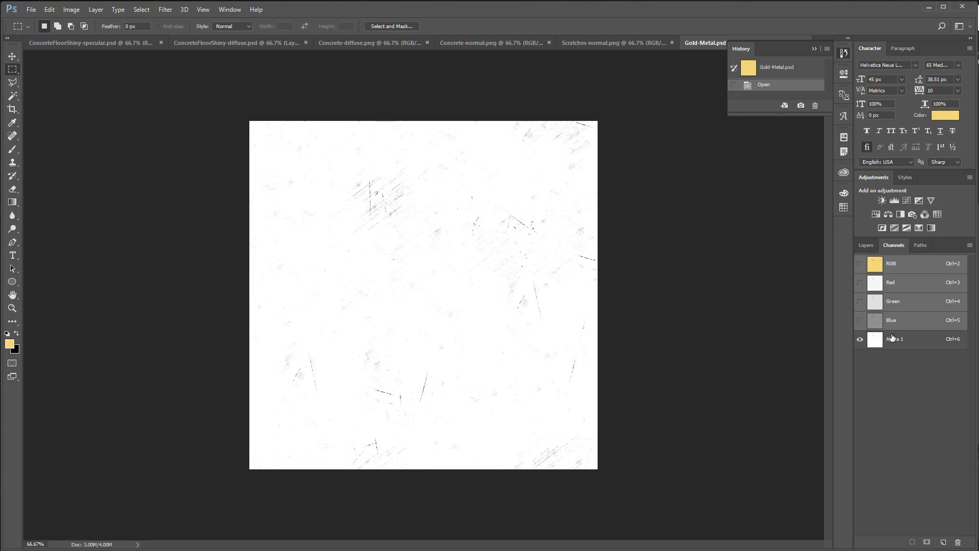
click(860, 264)
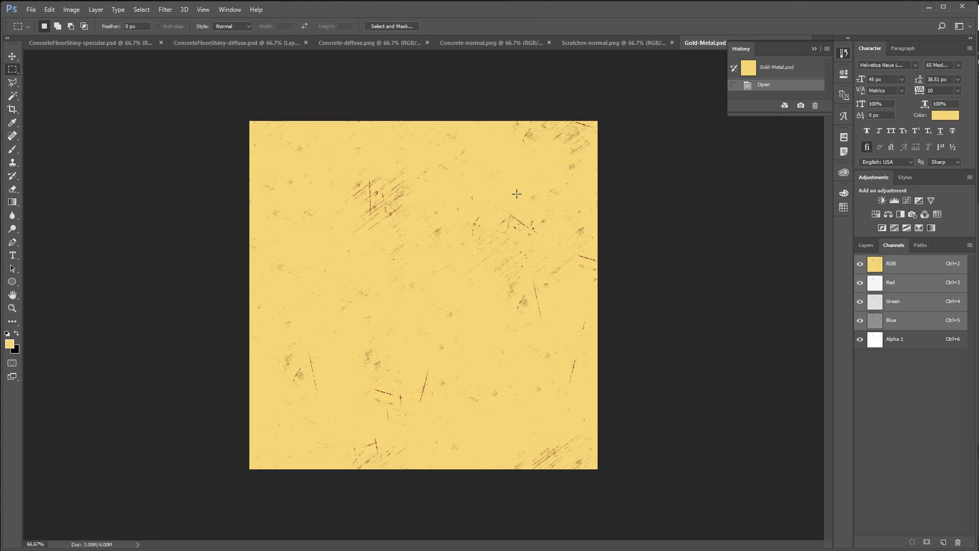
click(929, 7)
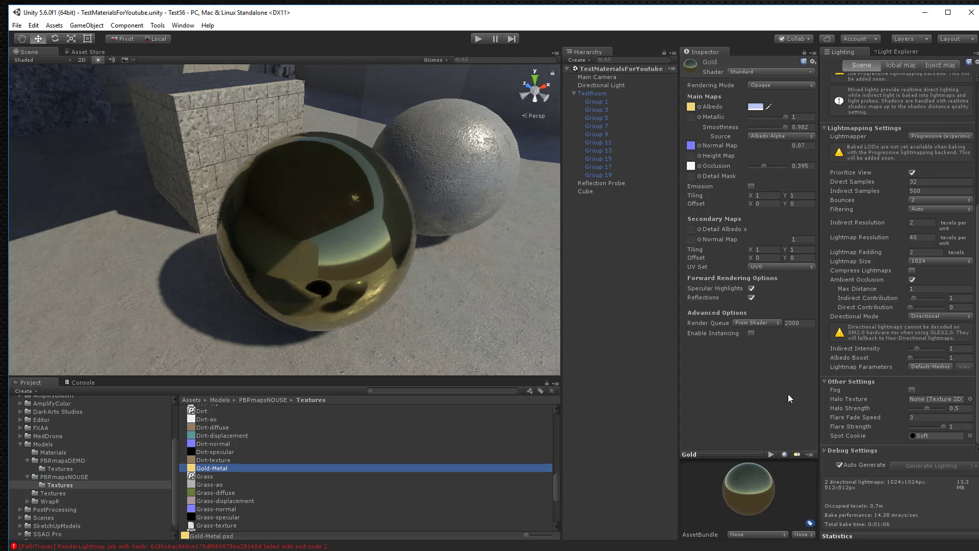
Step: Locate the Gold material's occlusion map, open Scratches-ao in Photoshop to examine it, and return to Unity
click(692, 166)
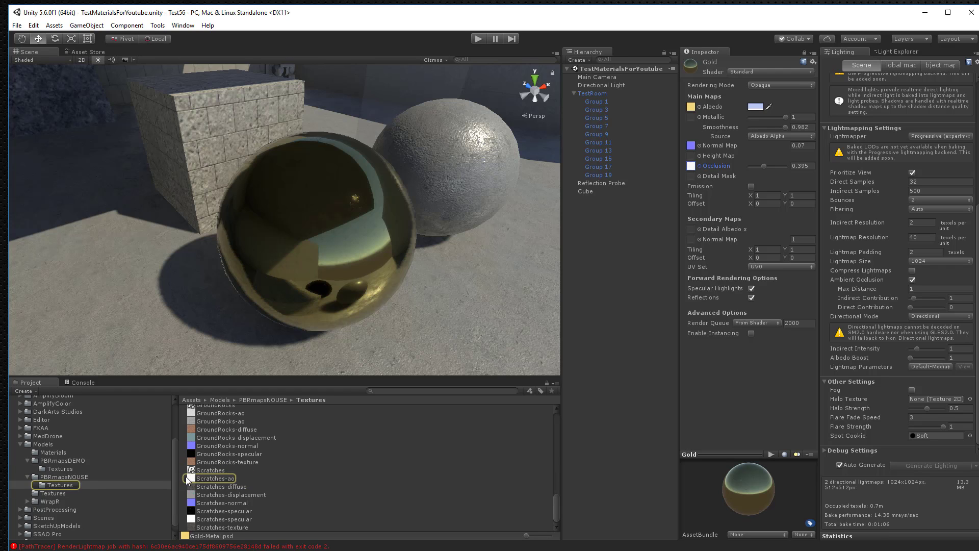
double_click(189, 479)
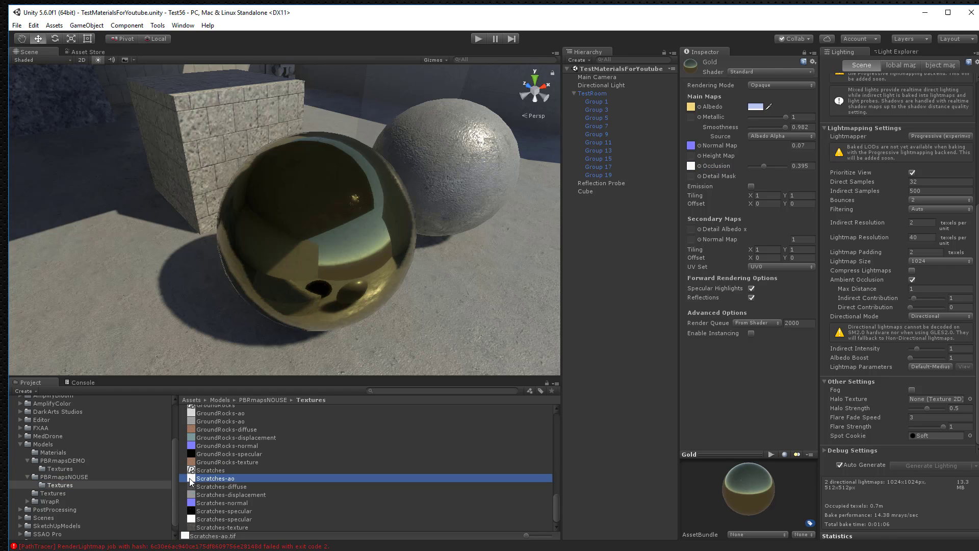
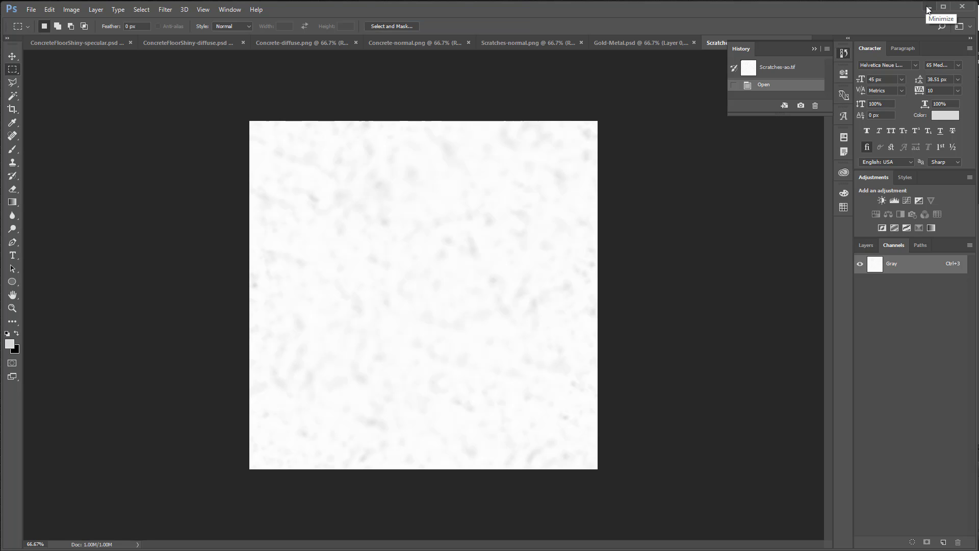
click(928, 9)
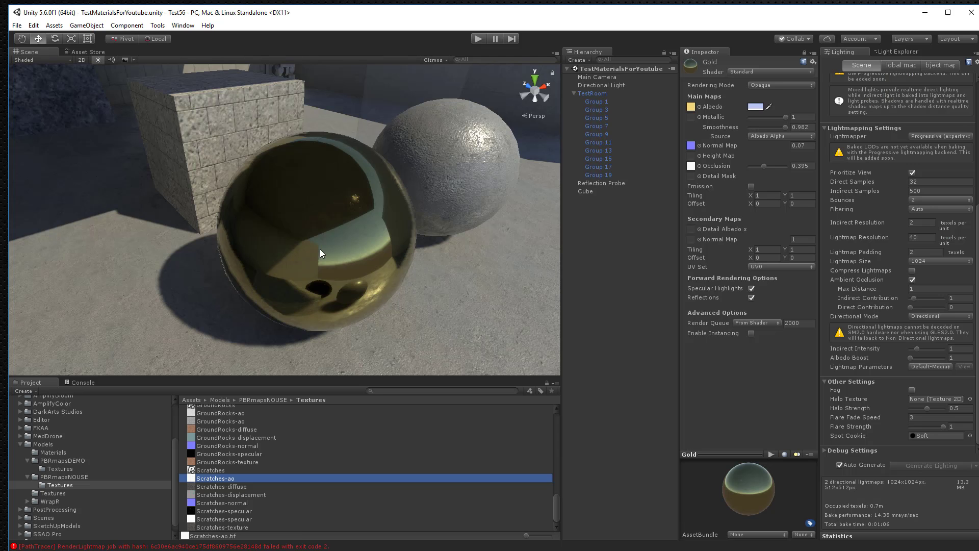
right_drag(438, 242, 444, 311)
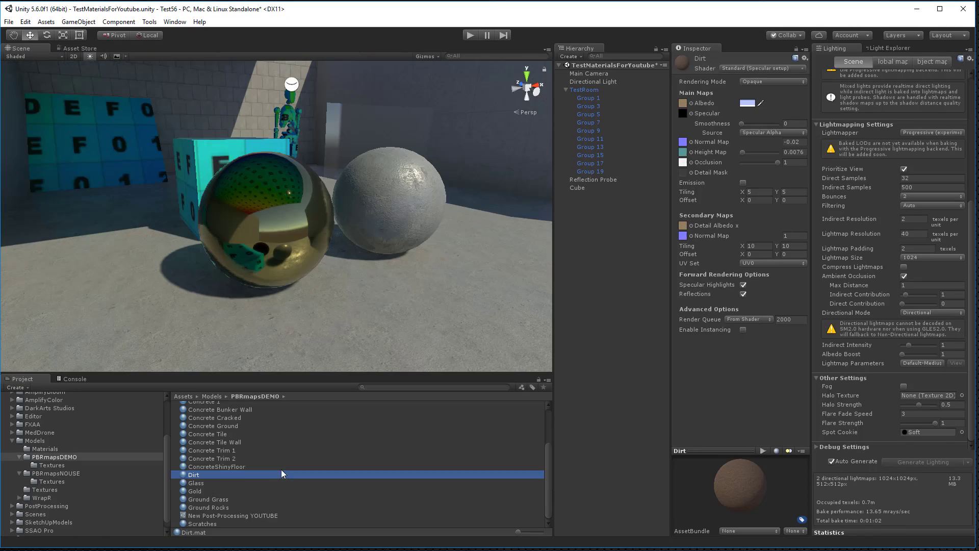
Step: Apply the Dirt material to the room's floor to view it, and replace it with the Ground Grass material
drag(183, 474, 350, 345)
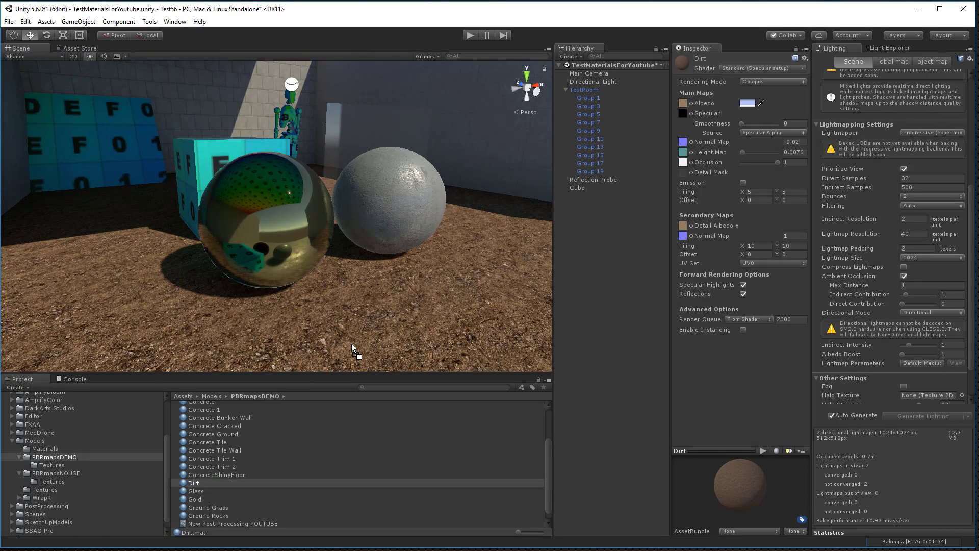
right_drag(351, 344, 477, 265)
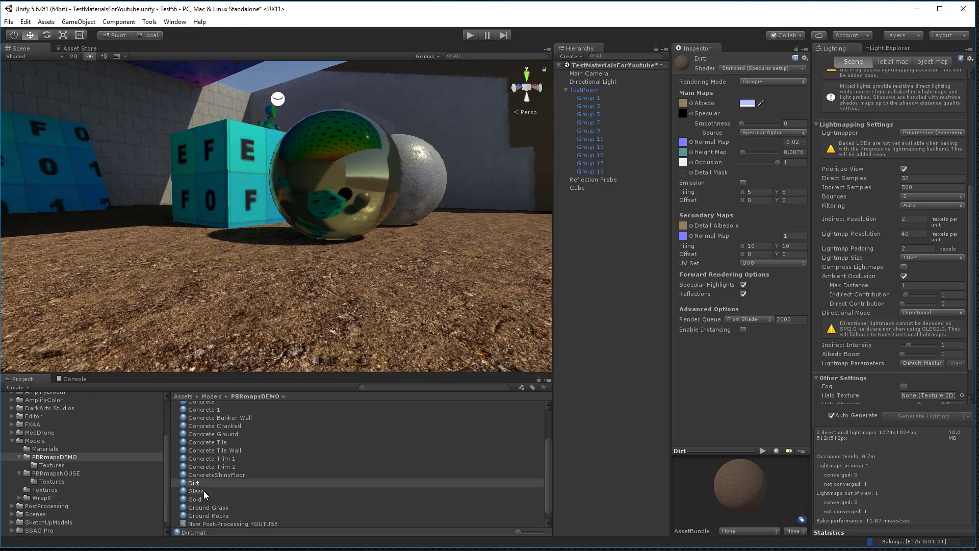
drag(185, 510, 337, 333)
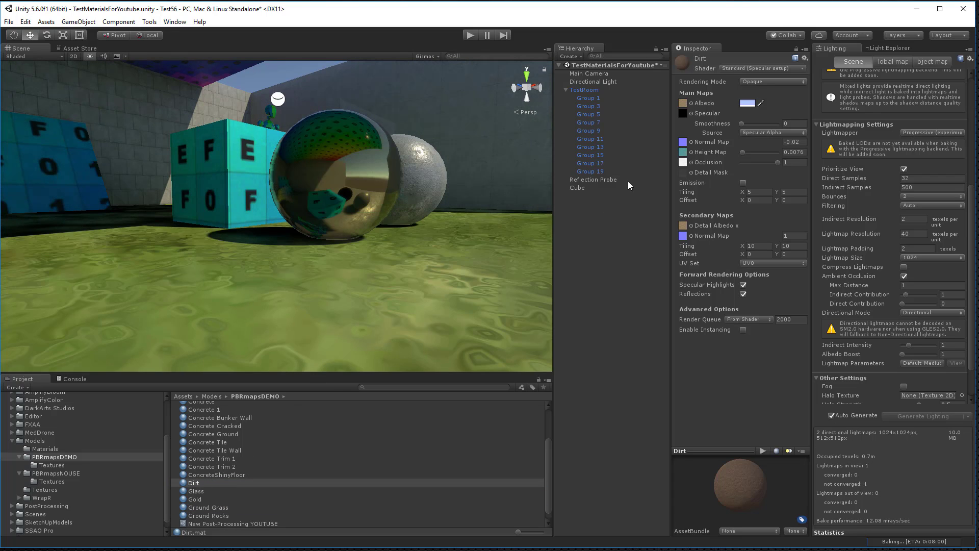
Step: Select the floor mesh inside the TestRoom and expand its Ground Grass material settings
click(399, 329)
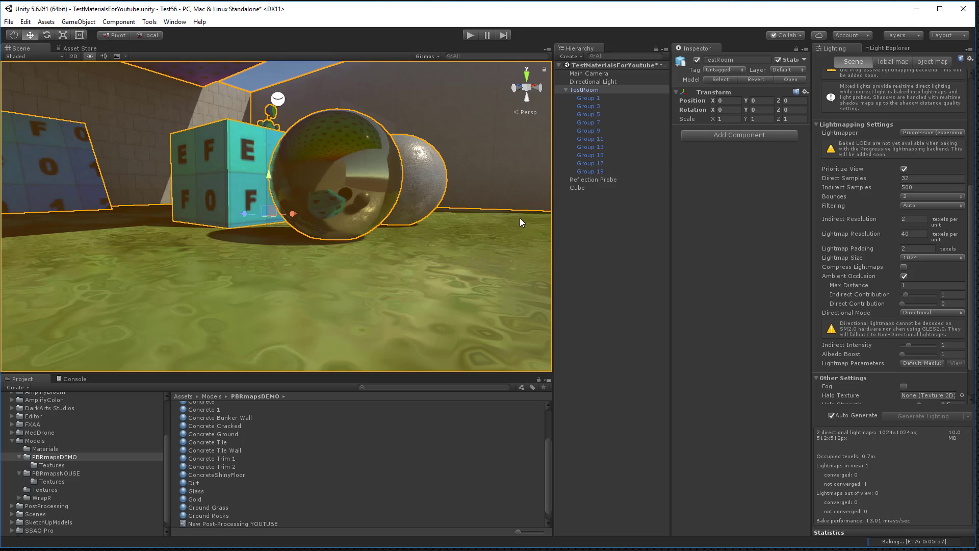
click(449, 271)
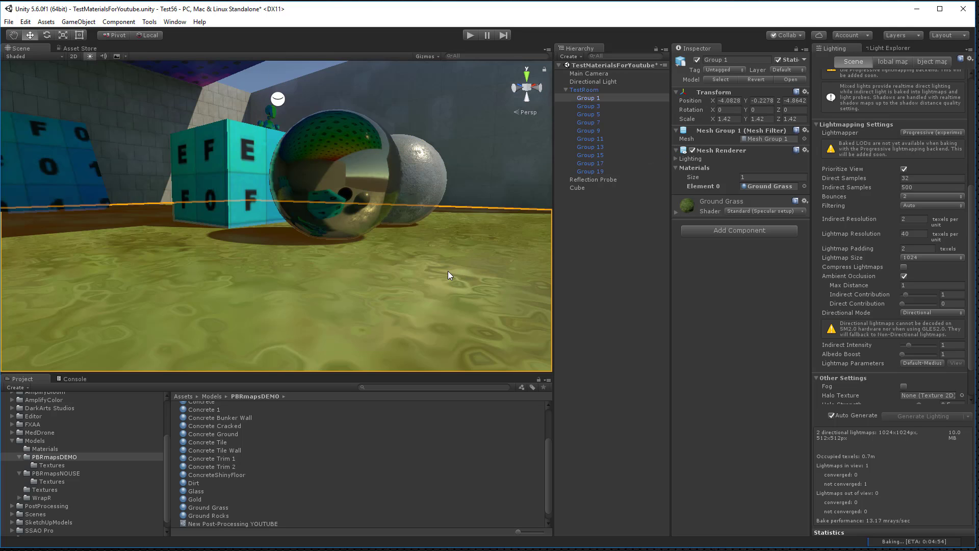
click(676, 212)
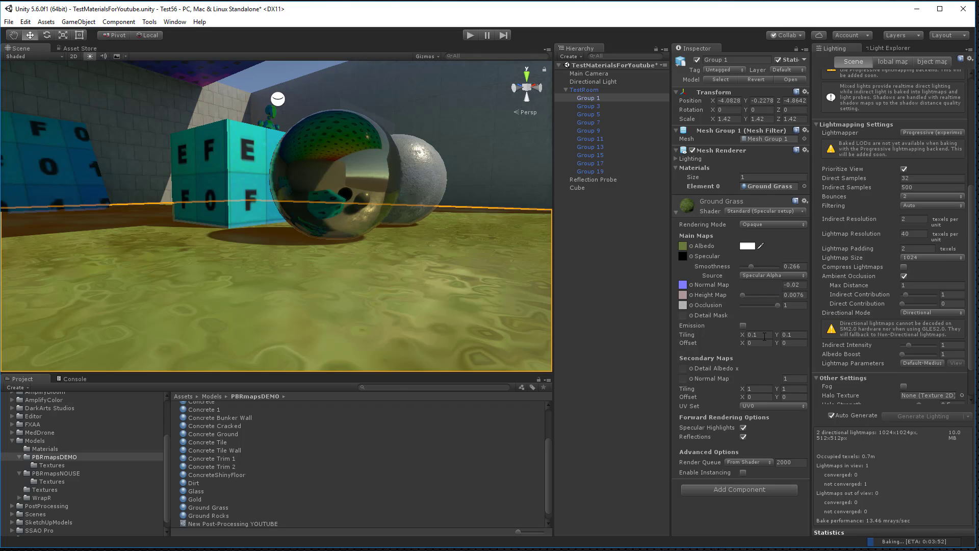
Step: Set the Ground Grass material's main tiling to 10 on X and Y
click(765, 335)
text(10)
key(Tab)
text(10)
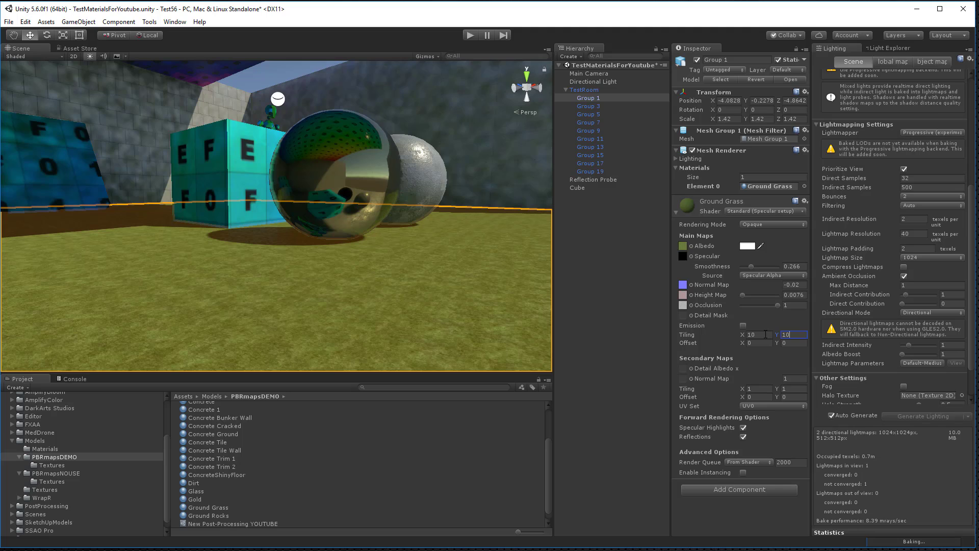
key(Return)
Step: Set the Ground Grass main tiling to 1 on X and Y and check the floor from another angle
click(760, 335)
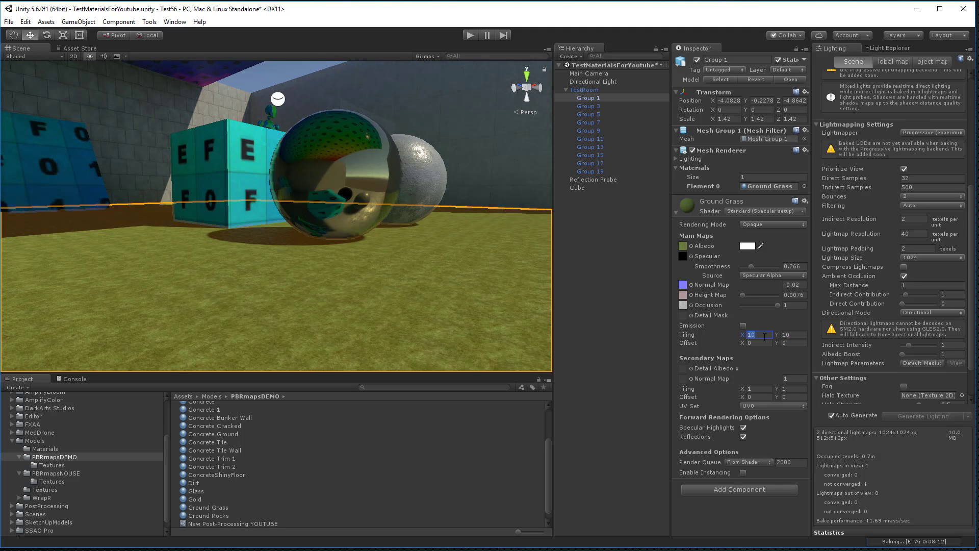
text(1)
key(Tab)
text(1)
key(Tab)
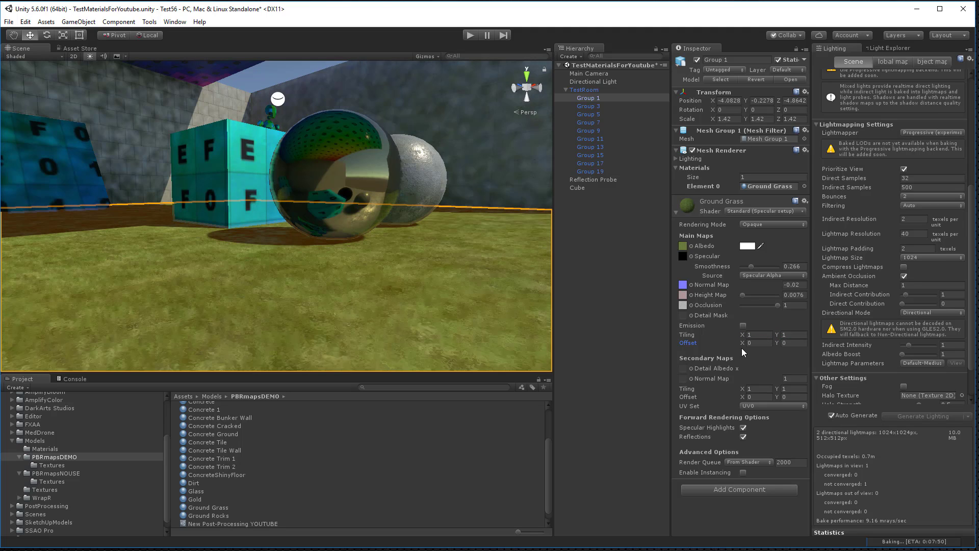
alt+drag(446, 306, 316, 315)
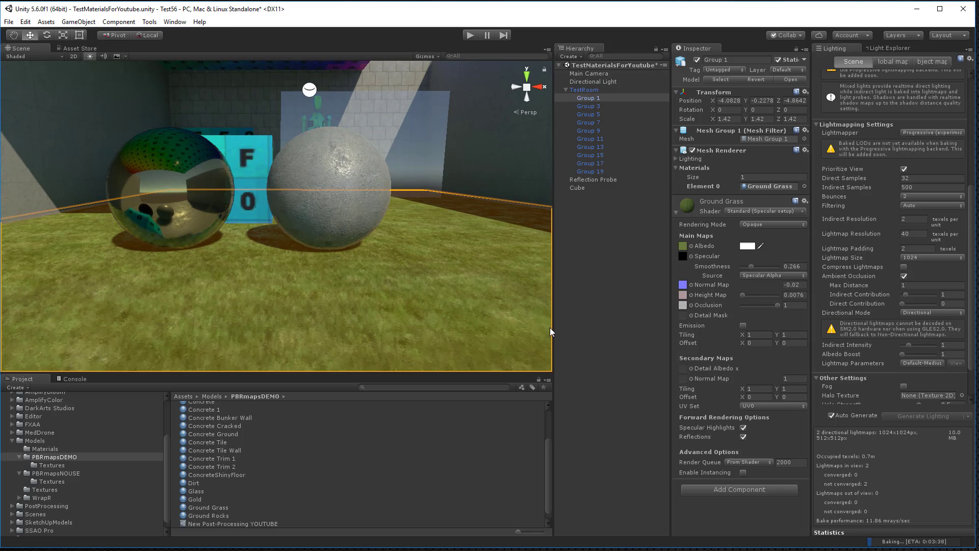
Step: Set the Ground Grass main tiling to 2 on X and Y
click(764, 337)
text(2)
key(Tab)
text(2)
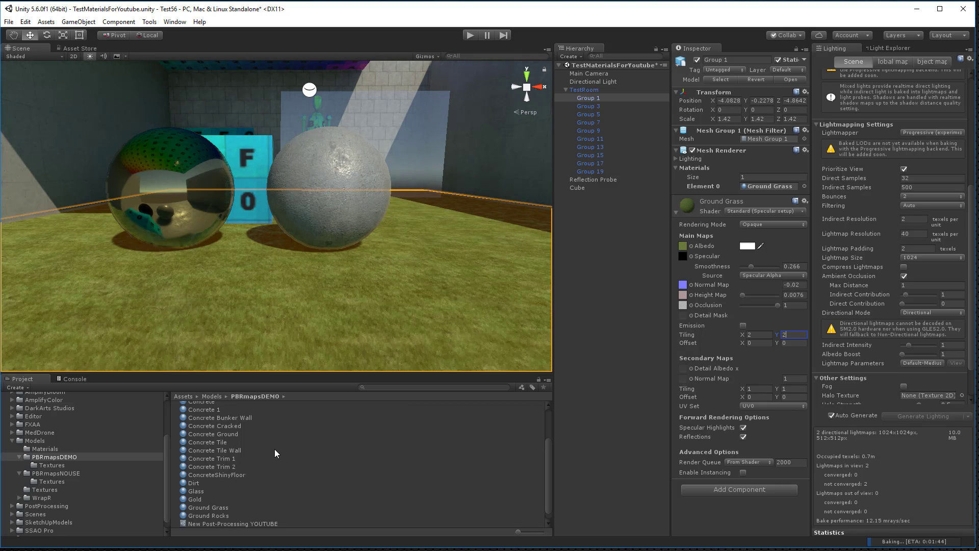
Step: Assign Grass-diffuse as the Ground Grass detail albedo and Grass-normal as its secondary normal map, and inspect the floor with the selection outline cleared
click(57, 468)
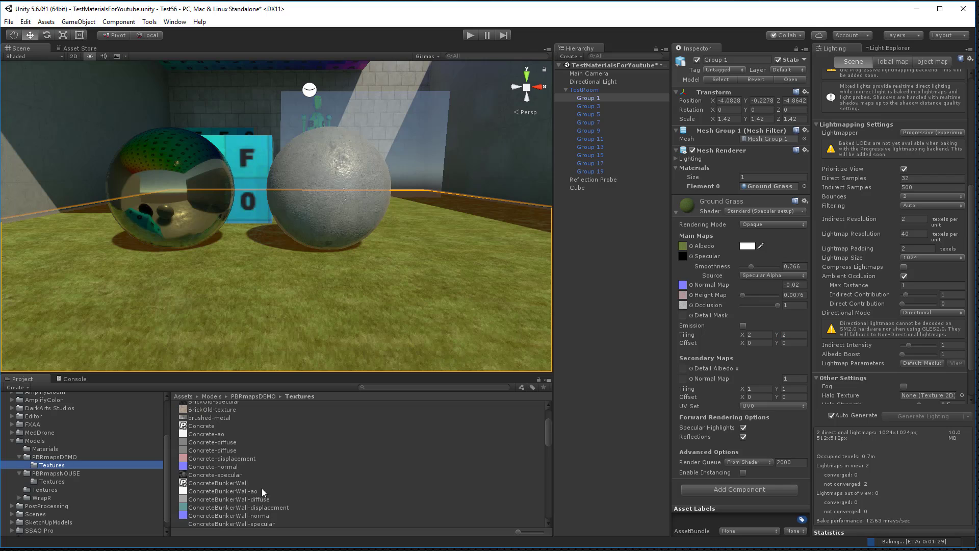
scroll(296, 489, down, 6)
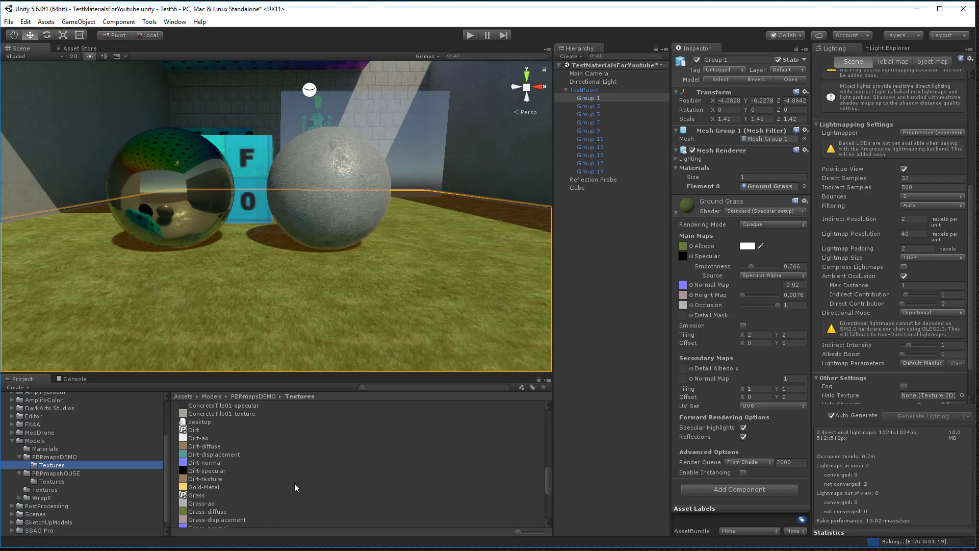
drag(184, 513, 684, 372)
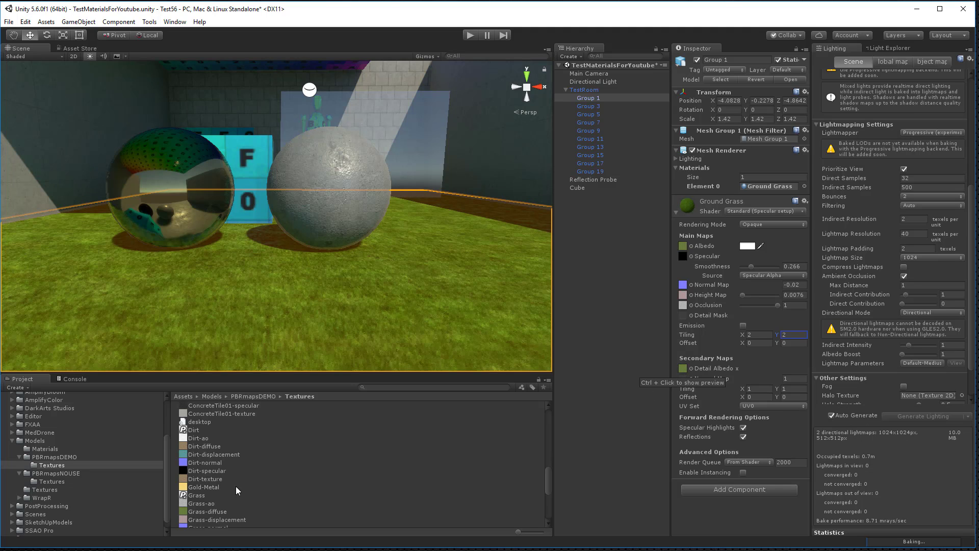
scroll(220, 502, down, 3)
drag(221, 502, 683, 379)
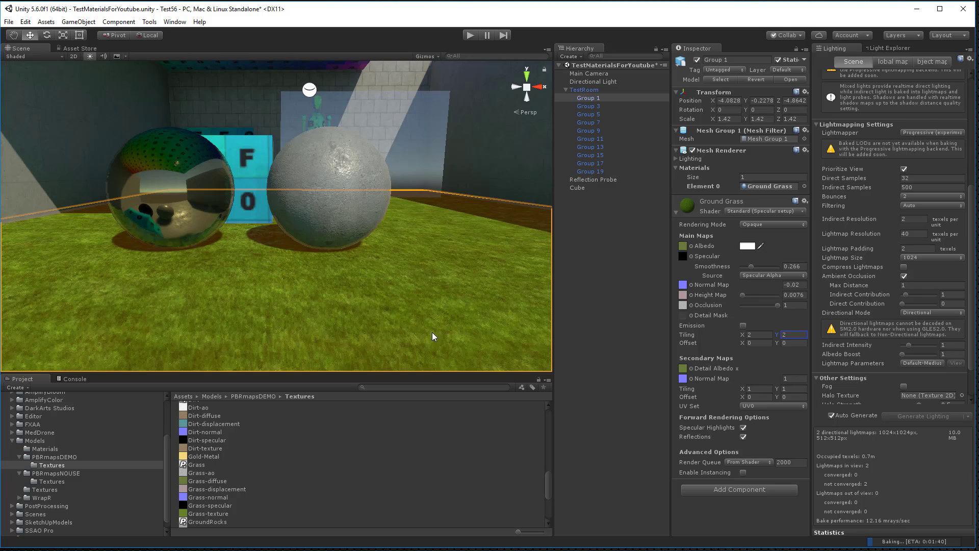
alt+drag(407, 324, 330, 284)
scroll(338, 217, down, 4)
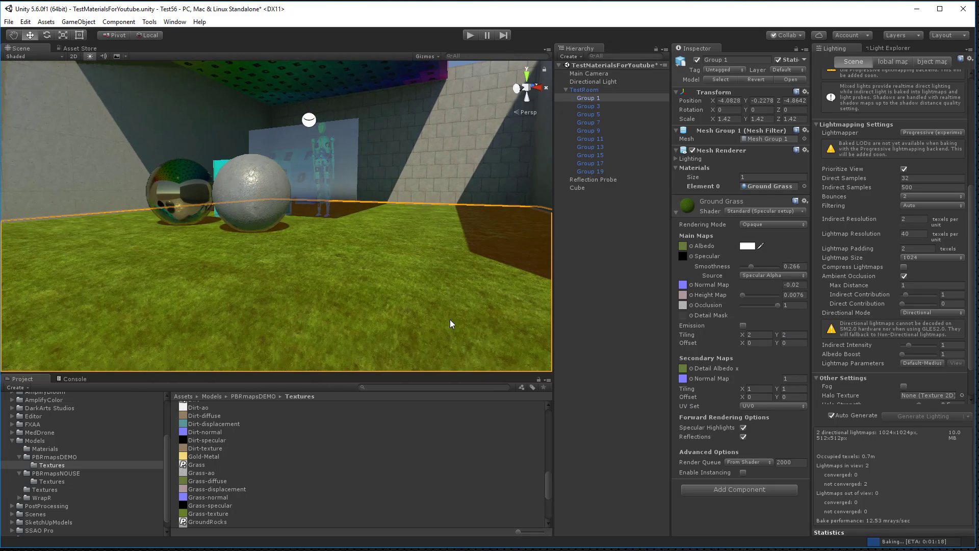
click(437, 449)
alt+drag(405, 350, 388, 323)
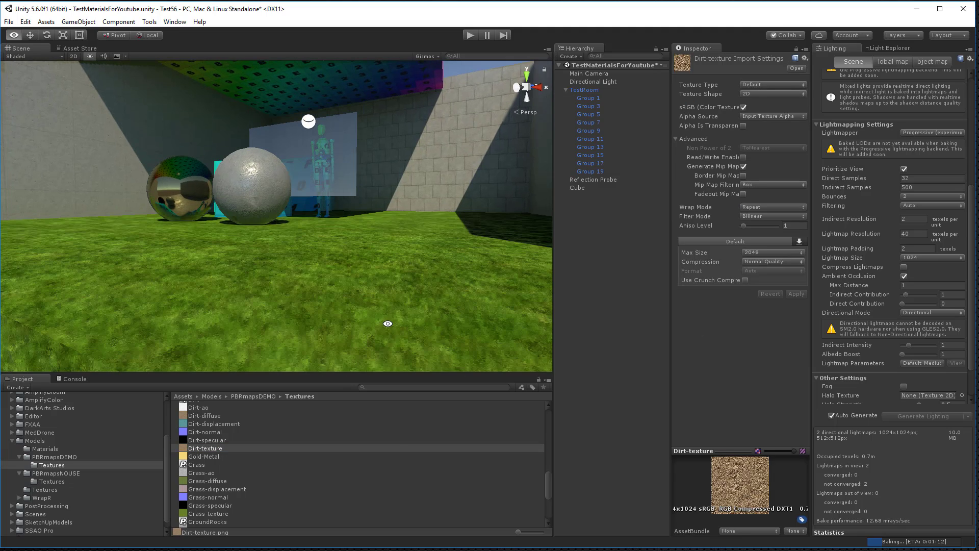
scroll(387, 323, up, 3)
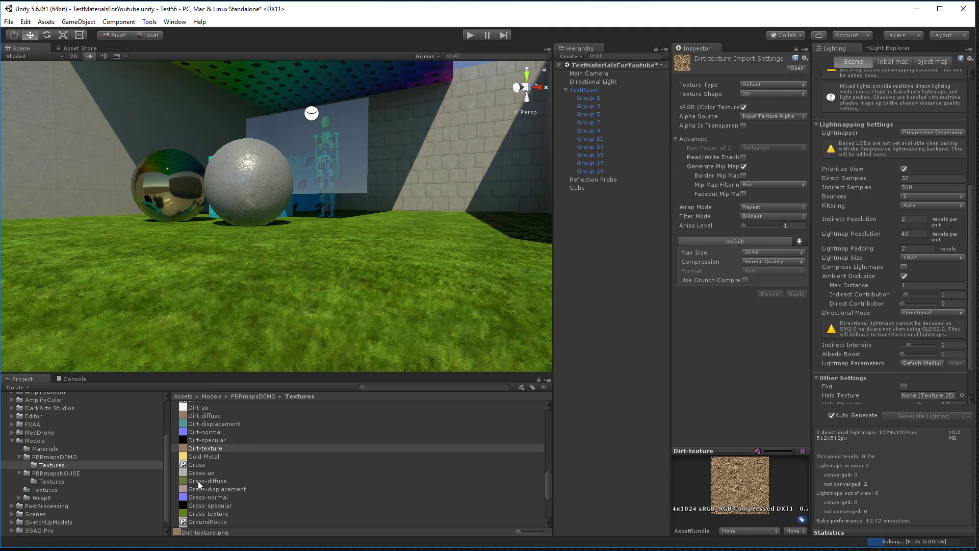
Step: Remove the height map from the Ground Grass material in the PBRmapsDEMO folder and check the floor
click(65, 457)
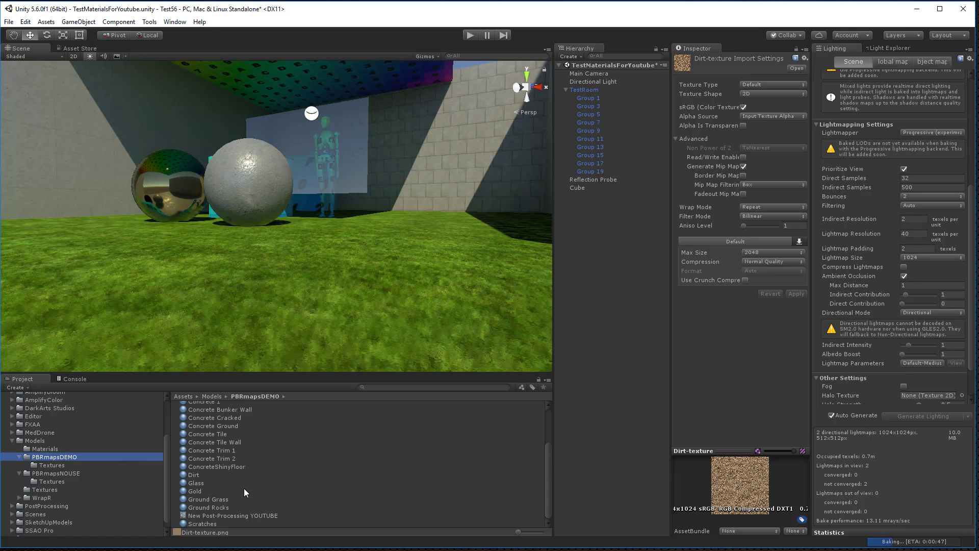
click(209, 499)
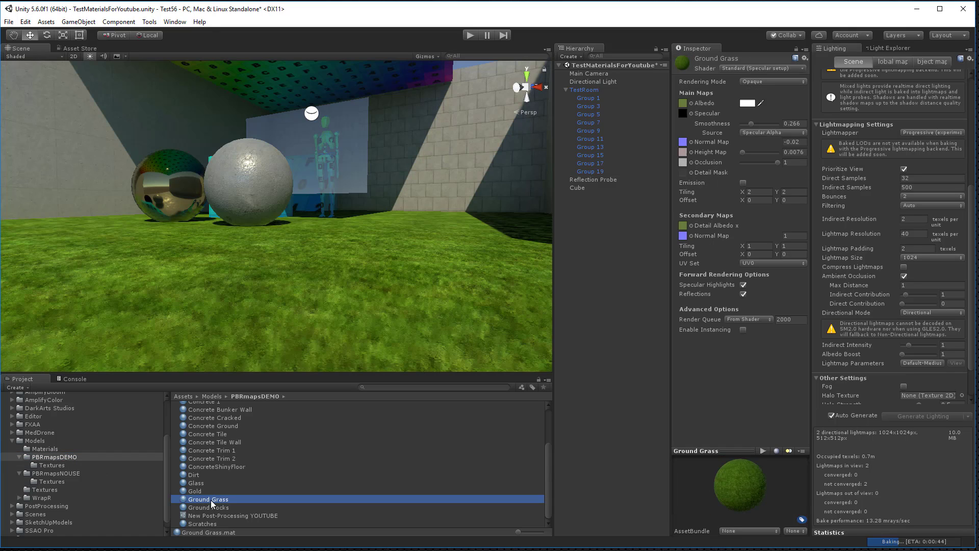
click(683, 153)
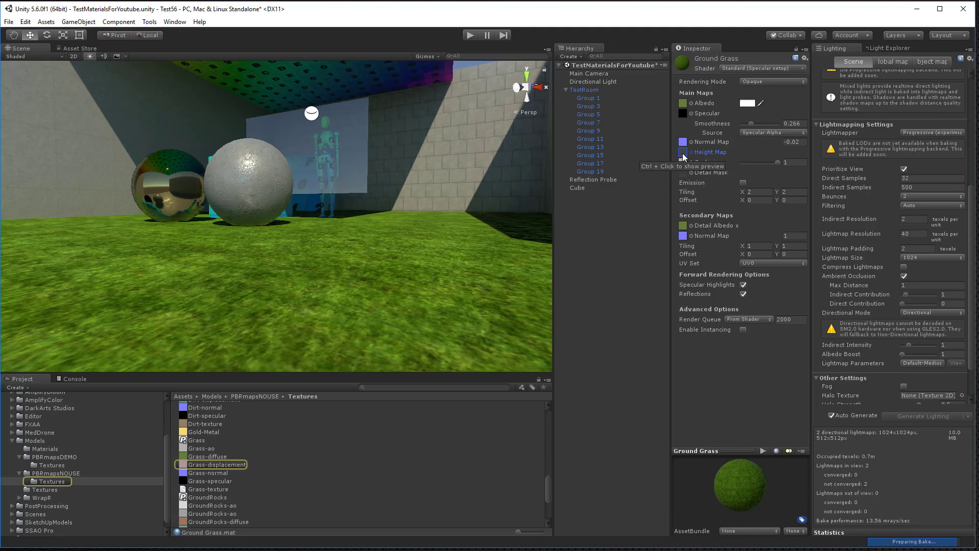
alt+drag(416, 295, 390, 332)
alt+right_drag(389, 332, 384, 280)
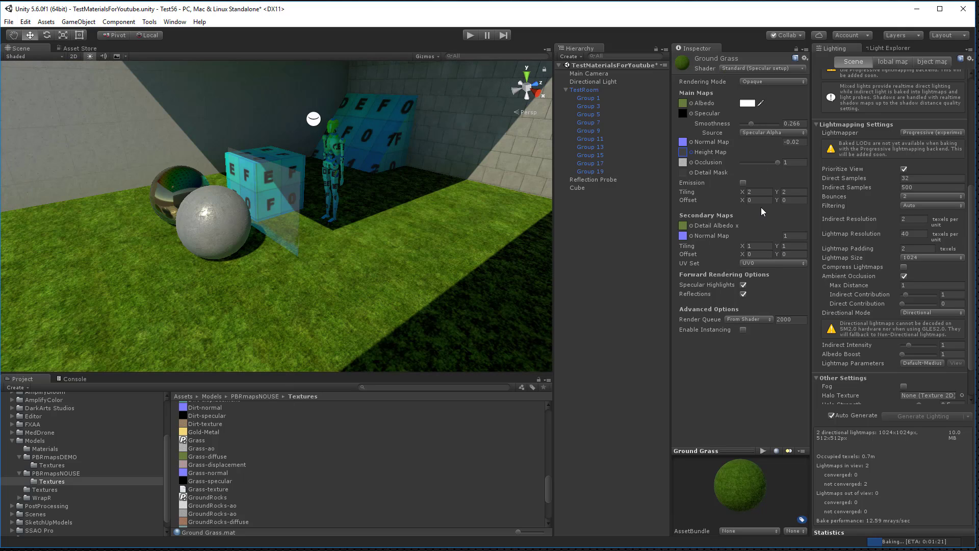
Step: Set the Ground Grass main tiling to 3 on X and Y and look across the grass floor
click(761, 192)
text(3)
key(Tab)
text(3)
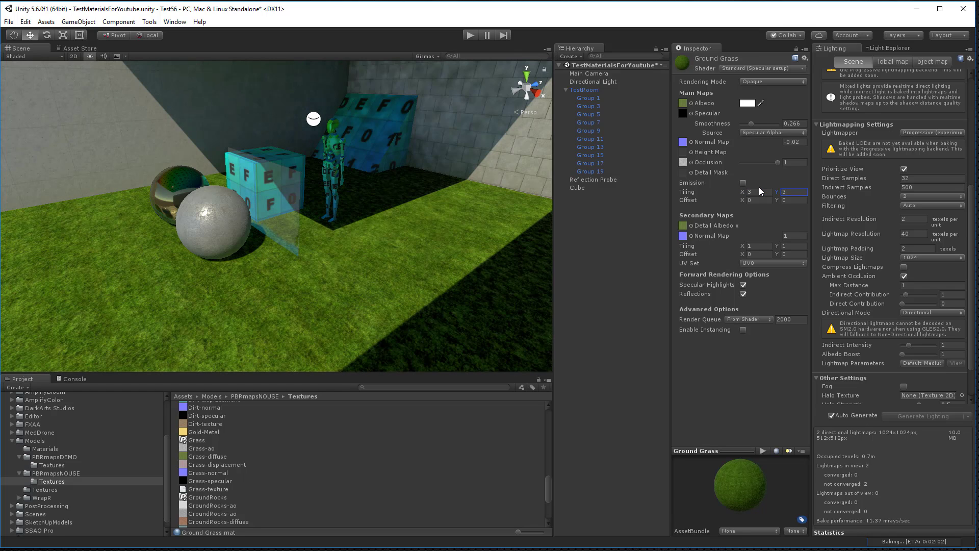
click(387, 293)
alt+drag(387, 293, 430, 278)
click(377, 326)
Step: Open the Ground Grass material in the PBRmapsNOUSE folder and compare its map and tiling settings
click(208, 473)
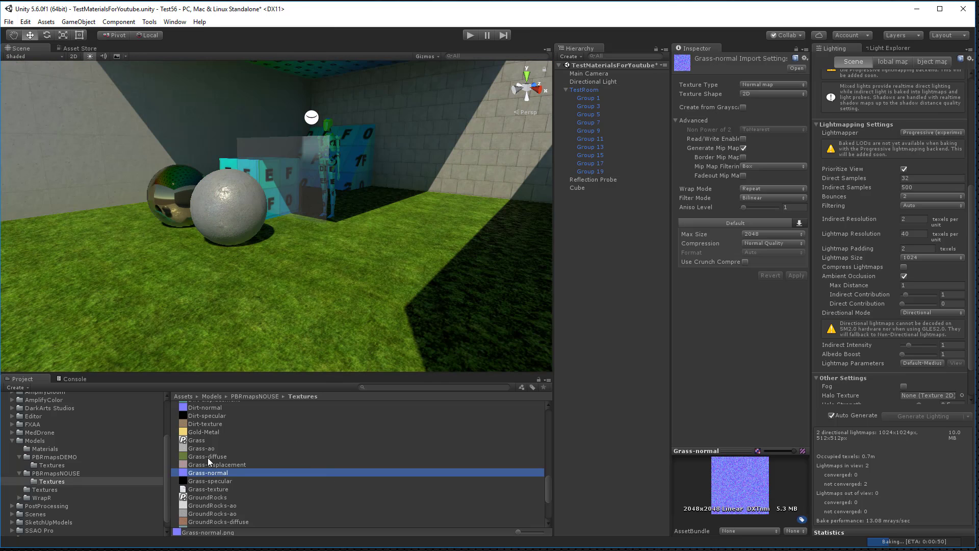
click(56, 473)
click(214, 509)
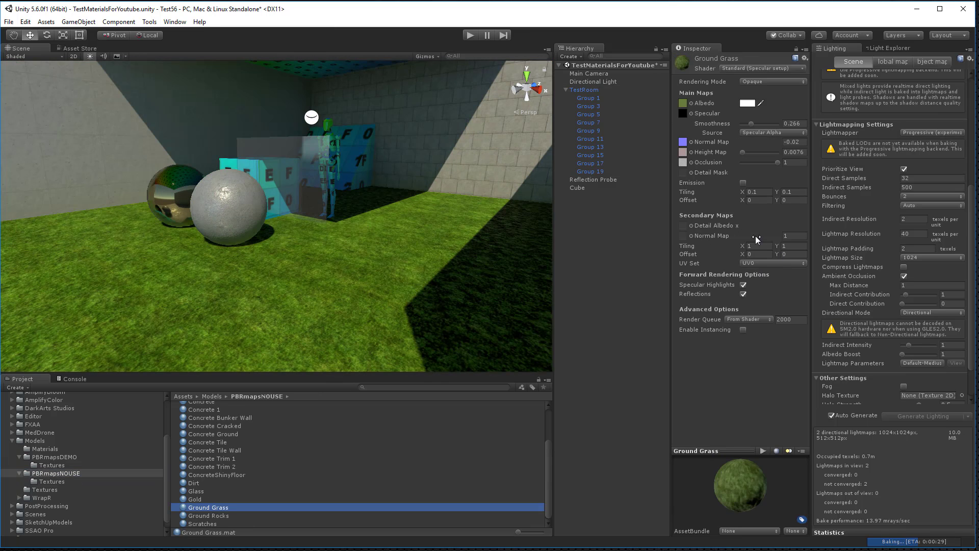
Step: Set the secondary maps tiling of the PBRmapsDEMO Ground Grass material to 0.5 on X and Y and look across the floor
click(54, 457)
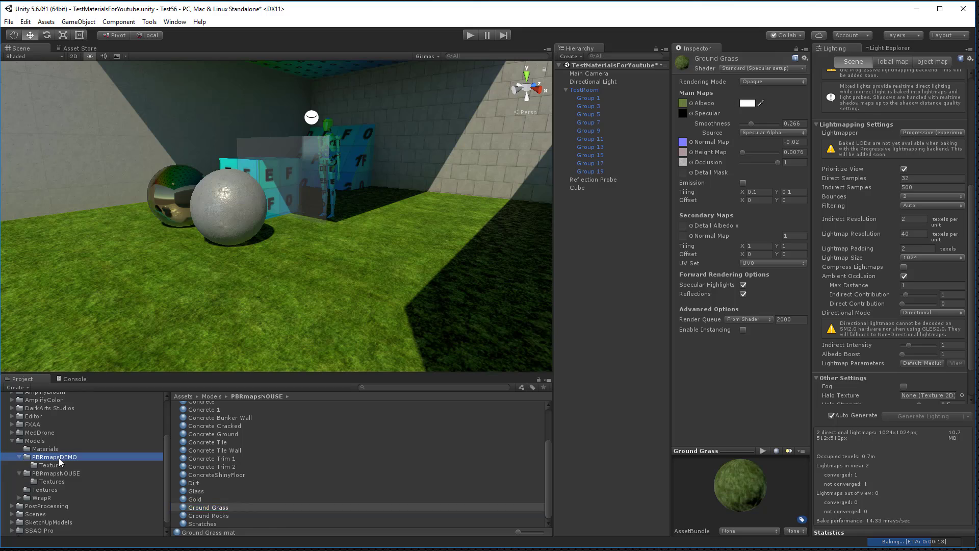
click(207, 507)
click(765, 193)
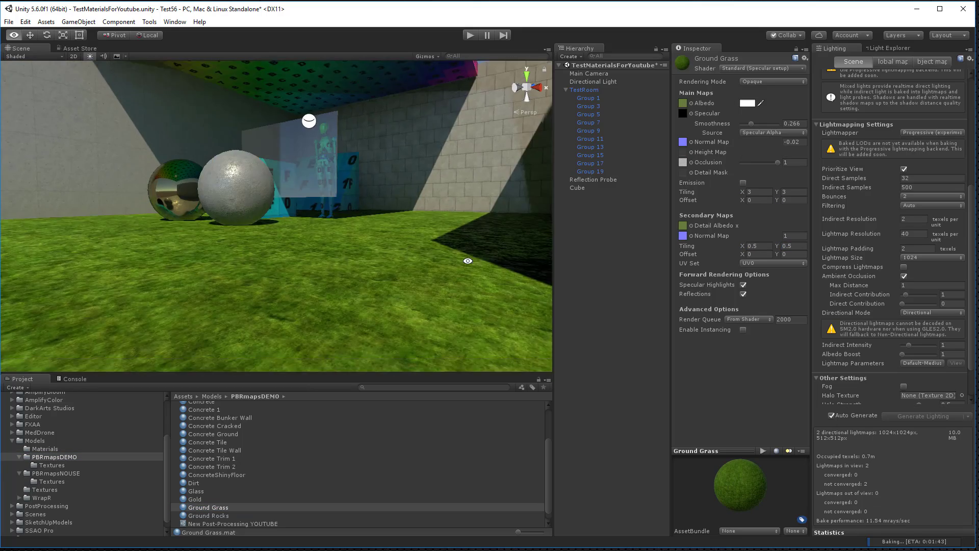
alt+drag(468, 261, 400, 369)
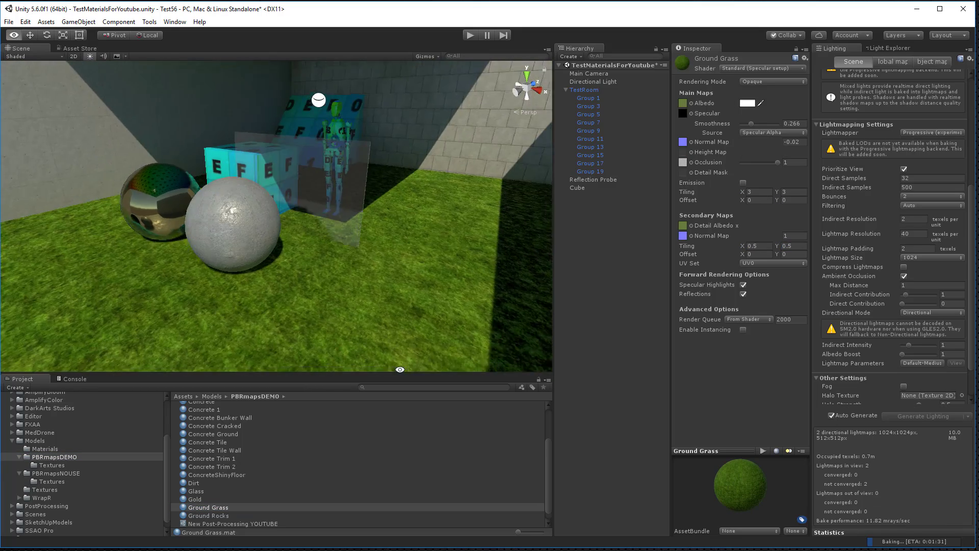
alt+right_drag(399, 368, 367, 306)
alt+drag(367, 306, 357, 255)
alt+right_drag(357, 255, 445, 271)
alt+drag(446, 271, 411, 257)
Step: Replace the lettered test material on the cube and the leaning slab with materials from the PBRmapsDEMO folder
scroll(223, 458, up, 2)
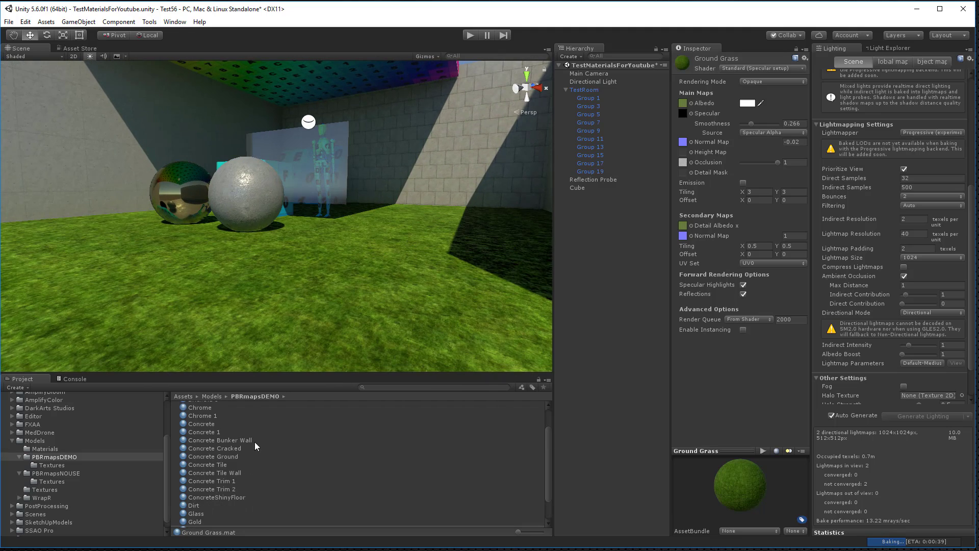
scroll(264, 492, down, 2)
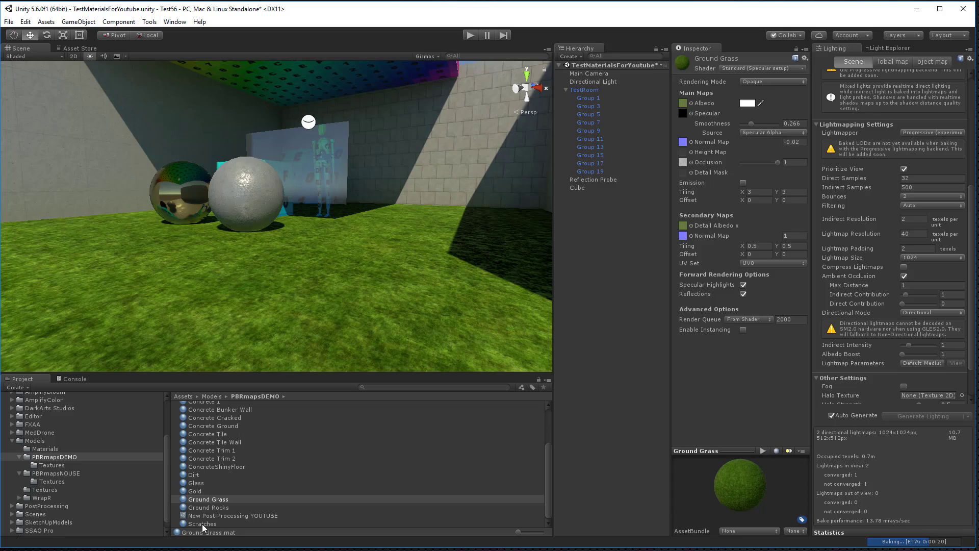
alt+drag(357, 235, 311, 250)
alt+right_drag(312, 250, 327, 301)
scroll(216, 461, up, 3)
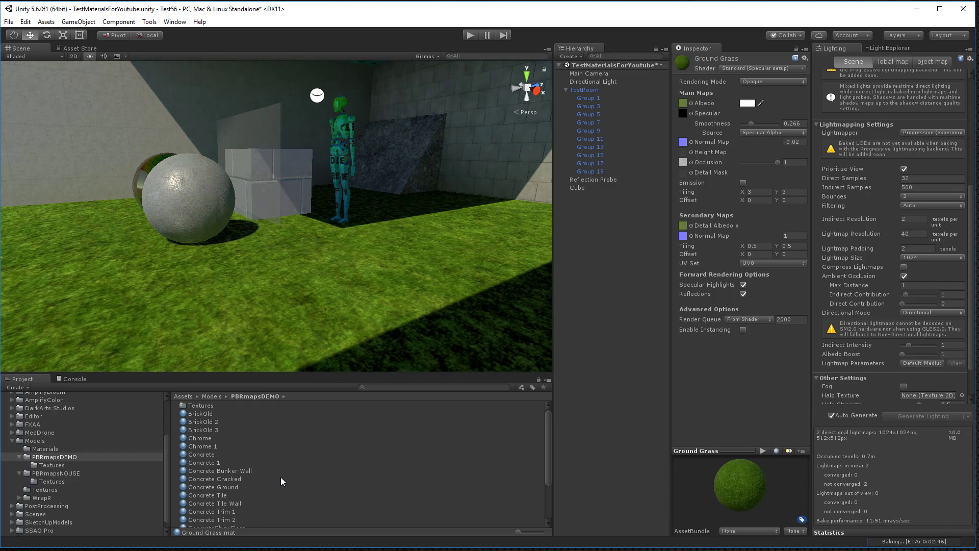
Step: Replace the grass floor with a concrete material and set the Group 13 cube's Concrete Tile main tiling to 10 on X and Y
scroll(276, 482, down, 2)
key(w)
right_drag(260, 276, 257, 246)
click(256, 246)
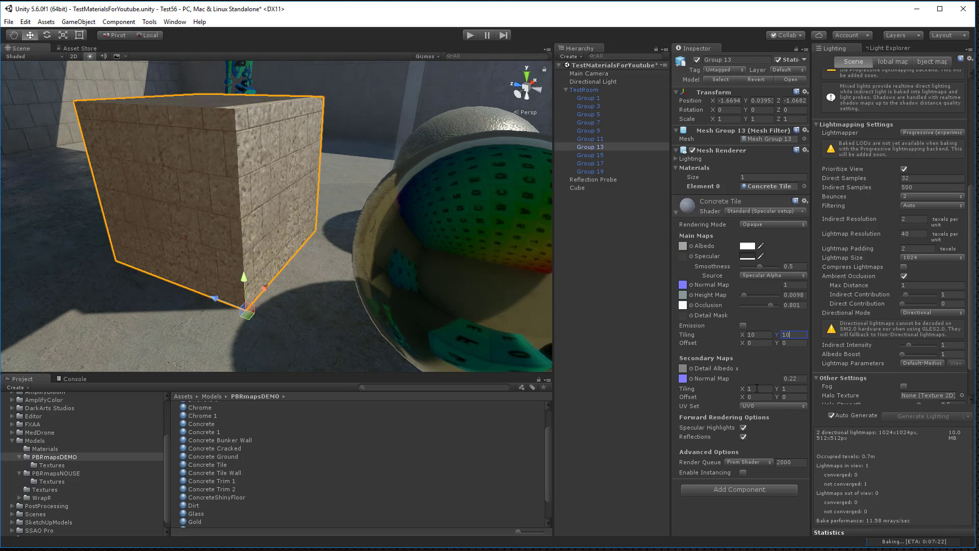
Step: Apply the Concrete Ground material to the standing mannequin
click(398, 456)
alt+right_drag(286, 286, 212, 335)
alt+drag(212, 334, 143, 241)
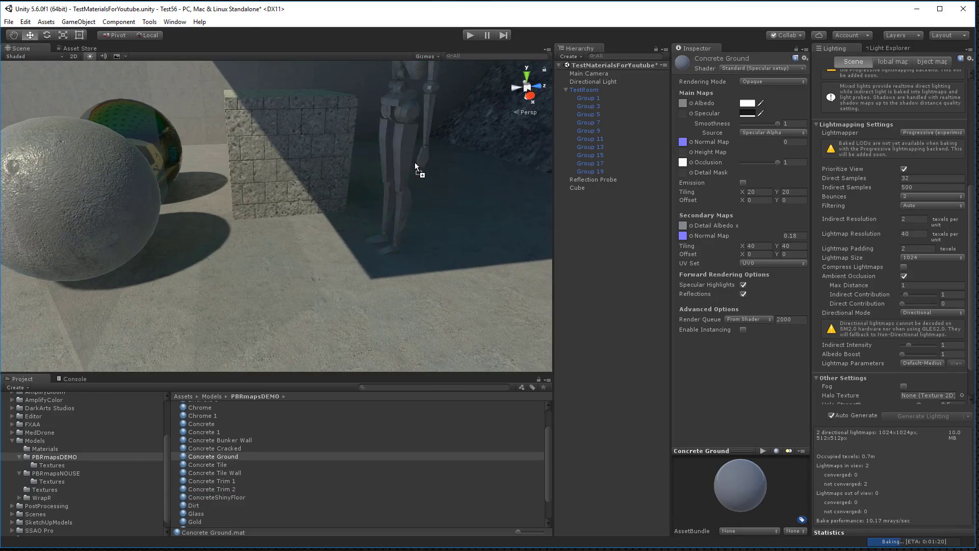
drag(415, 164, 416, 165)
alt+drag(416, 165, 528, 238)
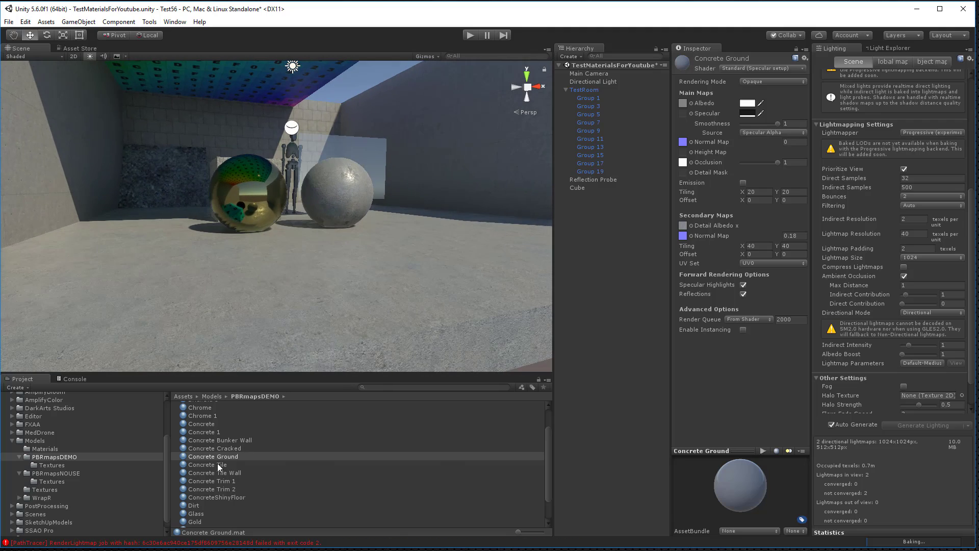
Step: Apply the Concrete Ground material to the room's ceiling and roof slab and view it from outside
drag(234, 72, 234, 74)
alt+drag(234, 74, 364, 260)
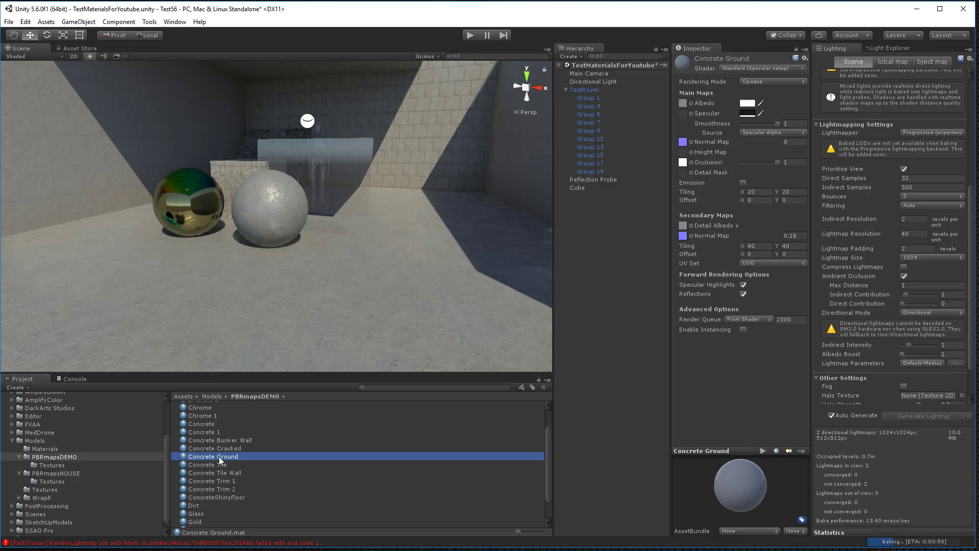
drag(219, 458, 323, 68)
alt+drag(403, 209, 449, 285)
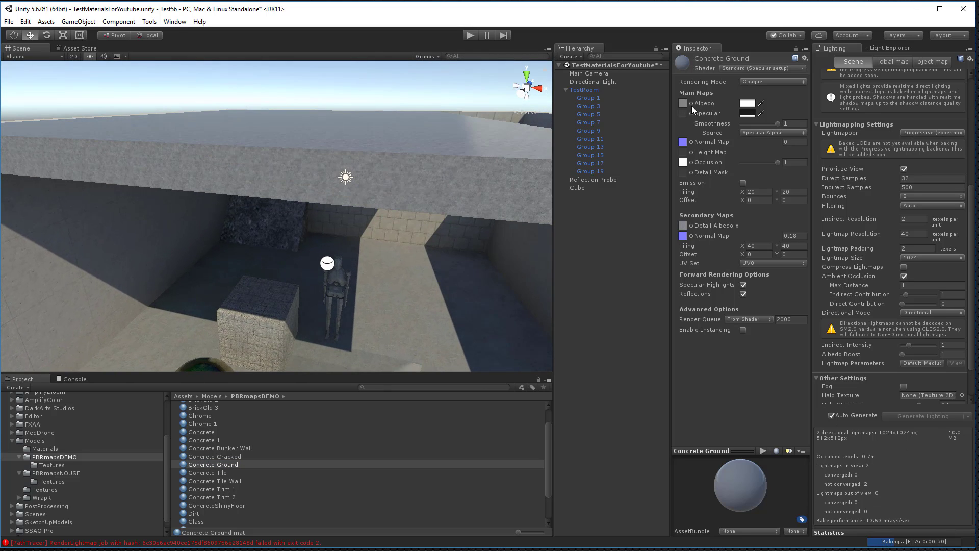
Step: Assign Concrete-specular as the Concrete Ground specular map and set the material's main tiling to 5 on X and Y
click(57, 465)
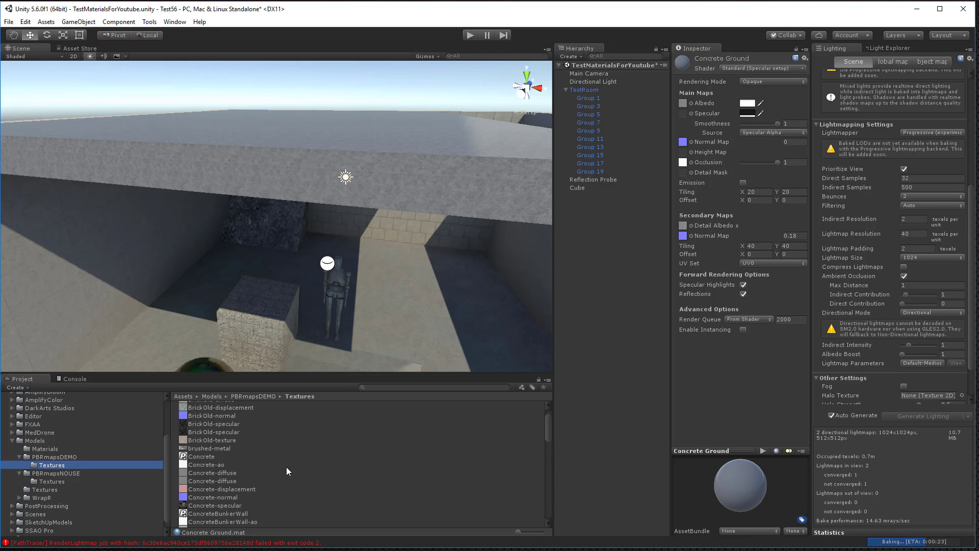
drag(574, 415, 685, 112)
mouse_move(316, 256)
alt+mouse_down()
mouse_move(336, 275)
mouse_move(297, 286)
mouse_move(312, 258)
alt+mouse_up()
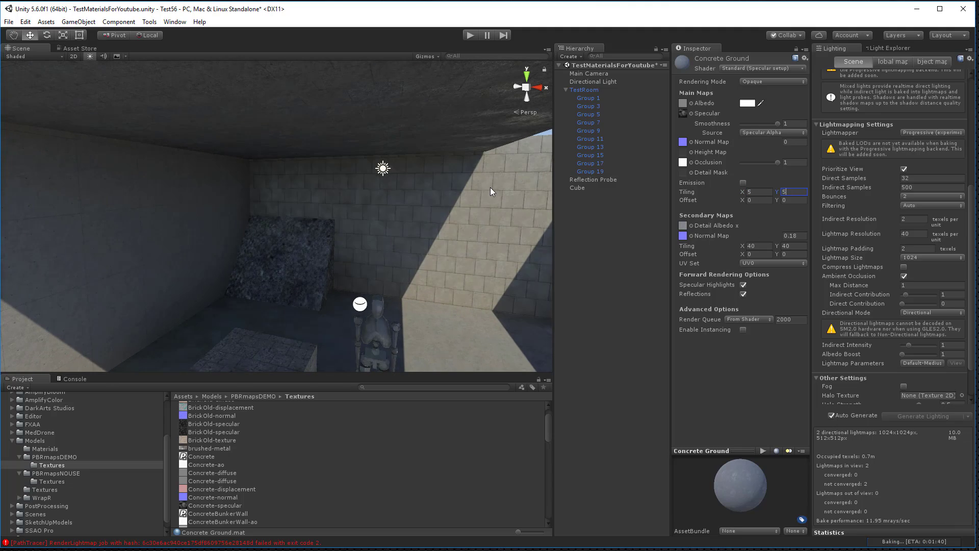
alt+drag(492, 187, 440, 248)
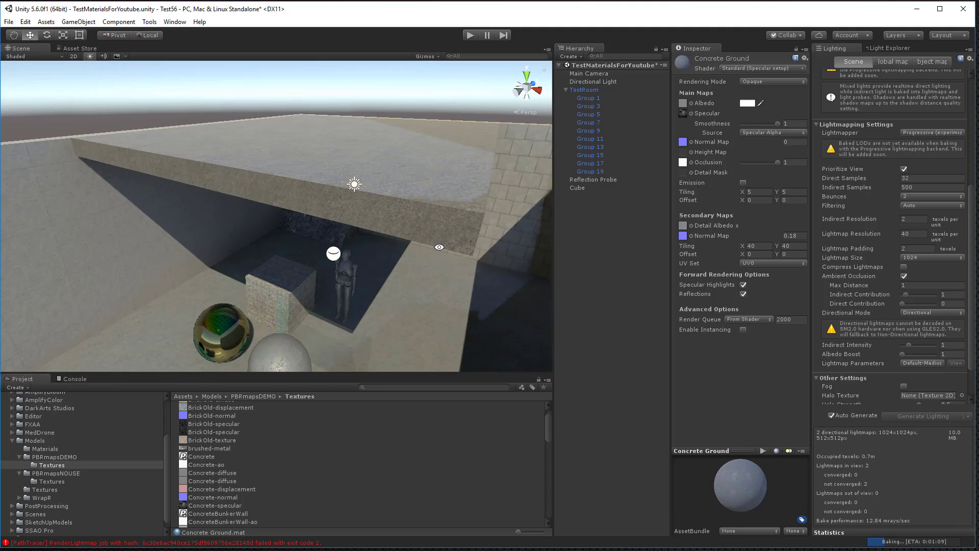
Step: Inspect the concrete roof, walls, floor and test objects from several angles
click(481, 101)
alt+right_drag(483, 311, 496, 358)
alt+drag(496, 358, 462, 271)
scroll(450, 201, down, 3)
alt+right_drag(462, 271, 477, 310)
alt+drag(477, 311, 459, 296)
key(alt+f)
key(s)
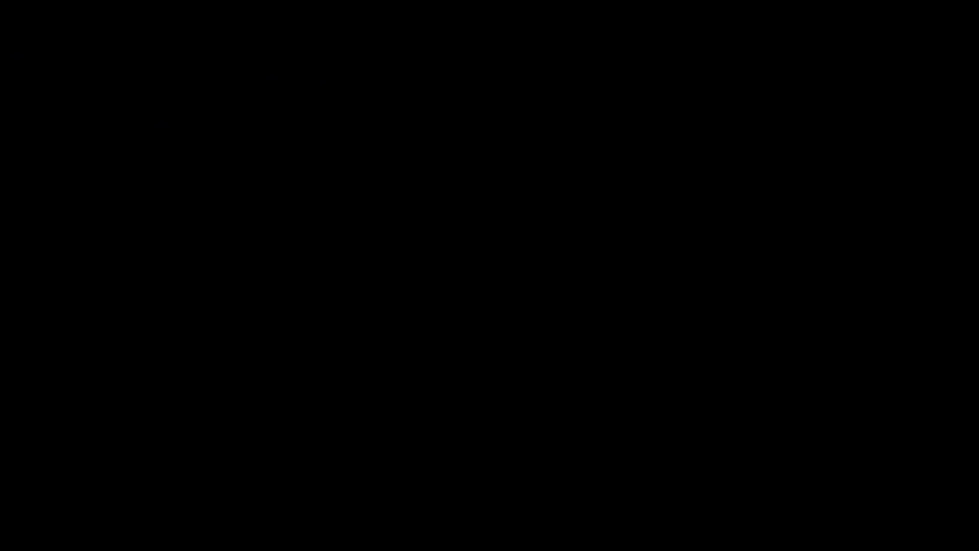